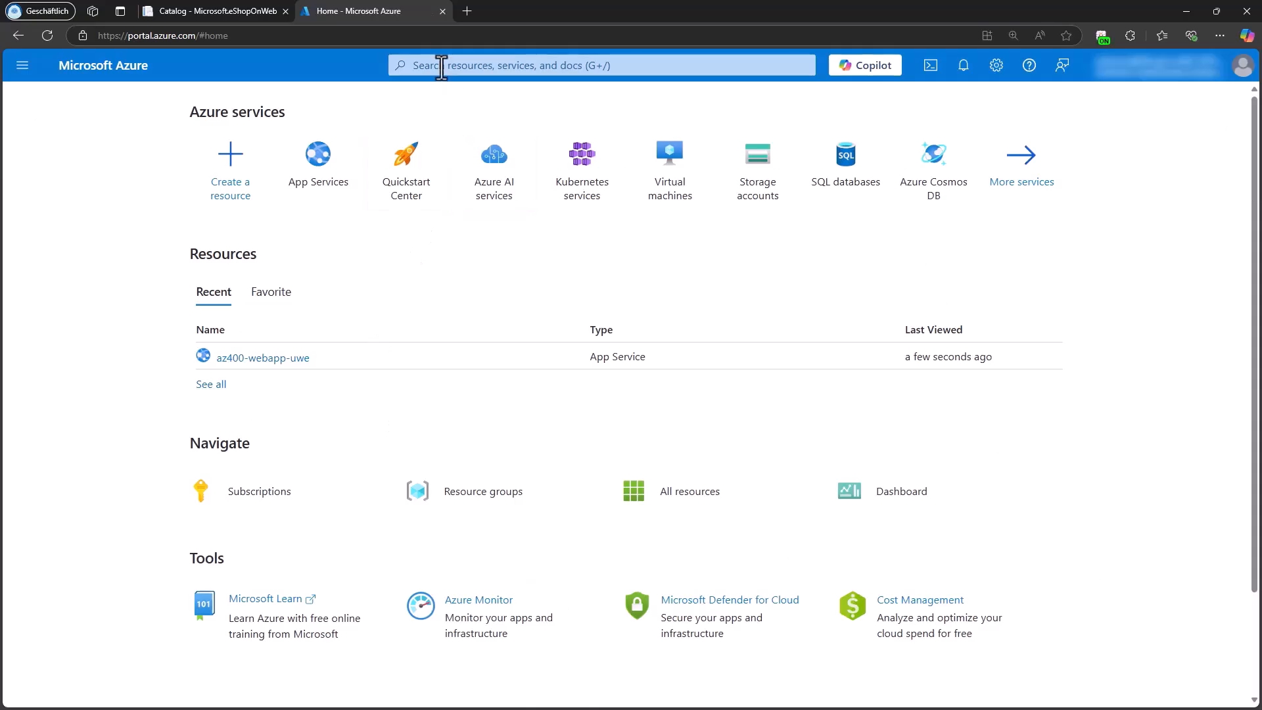
Step: Find the App Configuration service by searching for "configuration" and start creating a new configuration store
{"action": "left_click", "coordinate": [424, 66]}
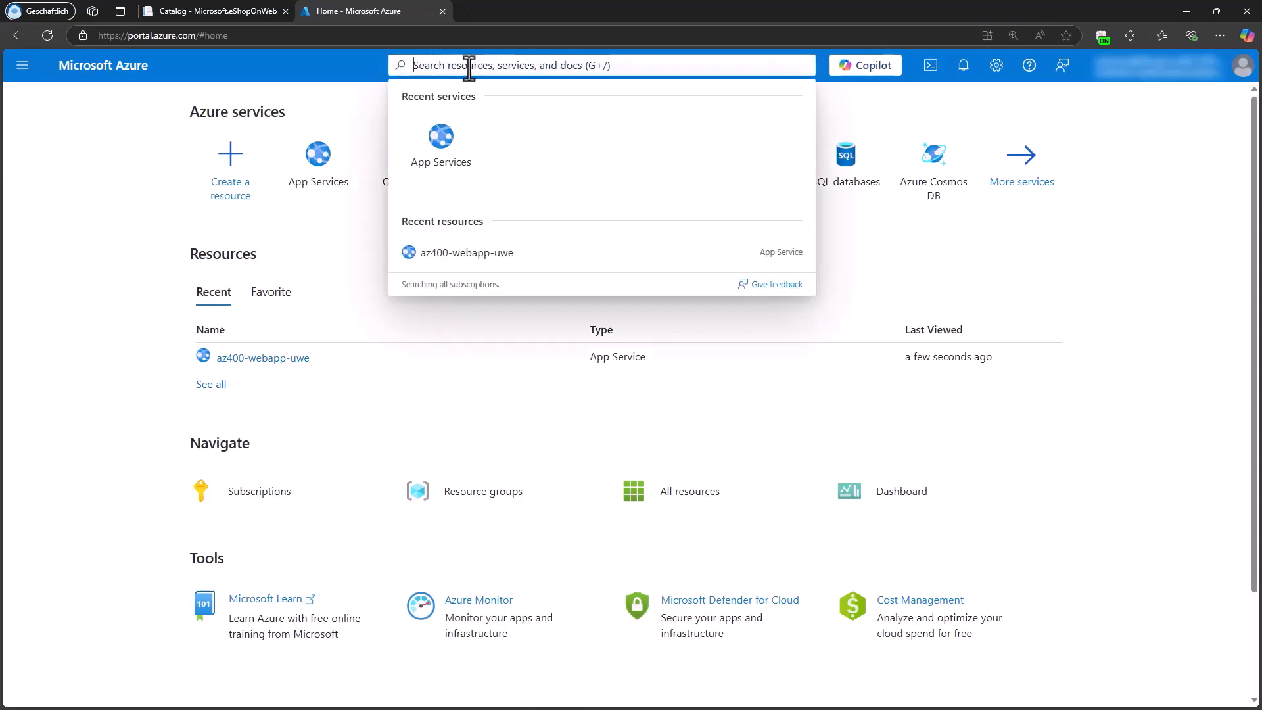
{"action": "type", "text": "configuration"}
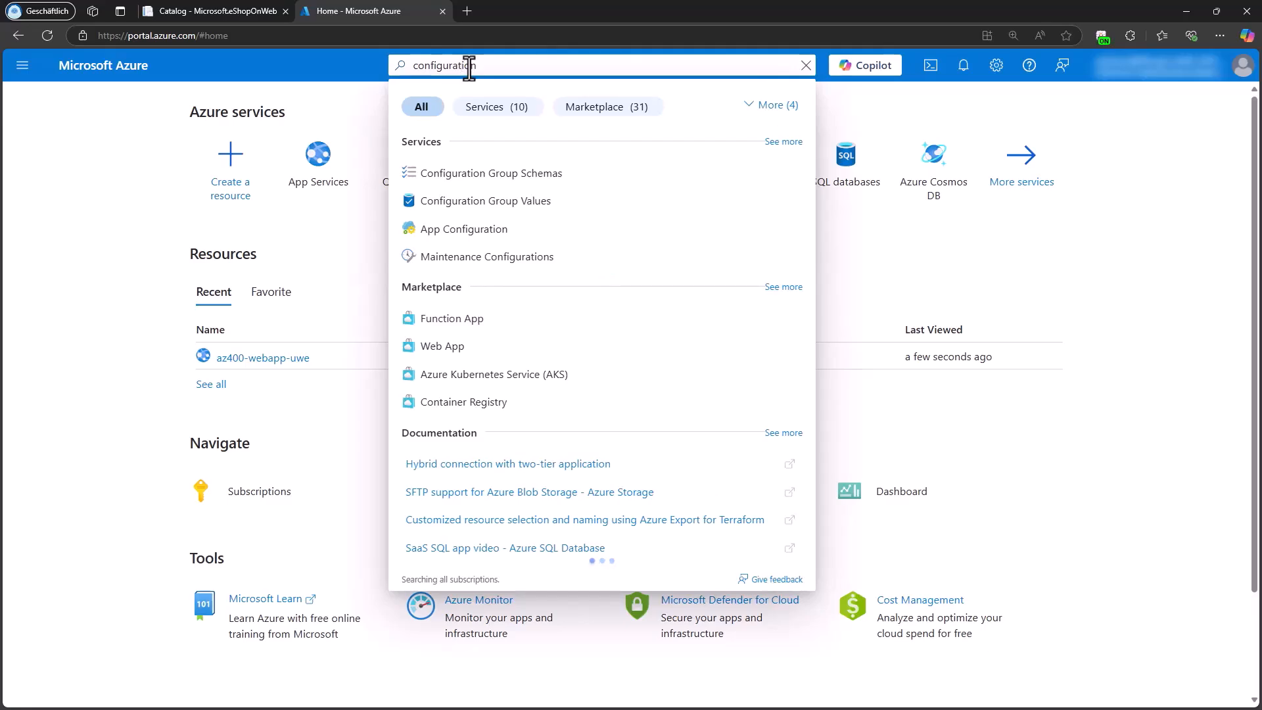
{"action": "left_click", "coordinate": [462, 232]}
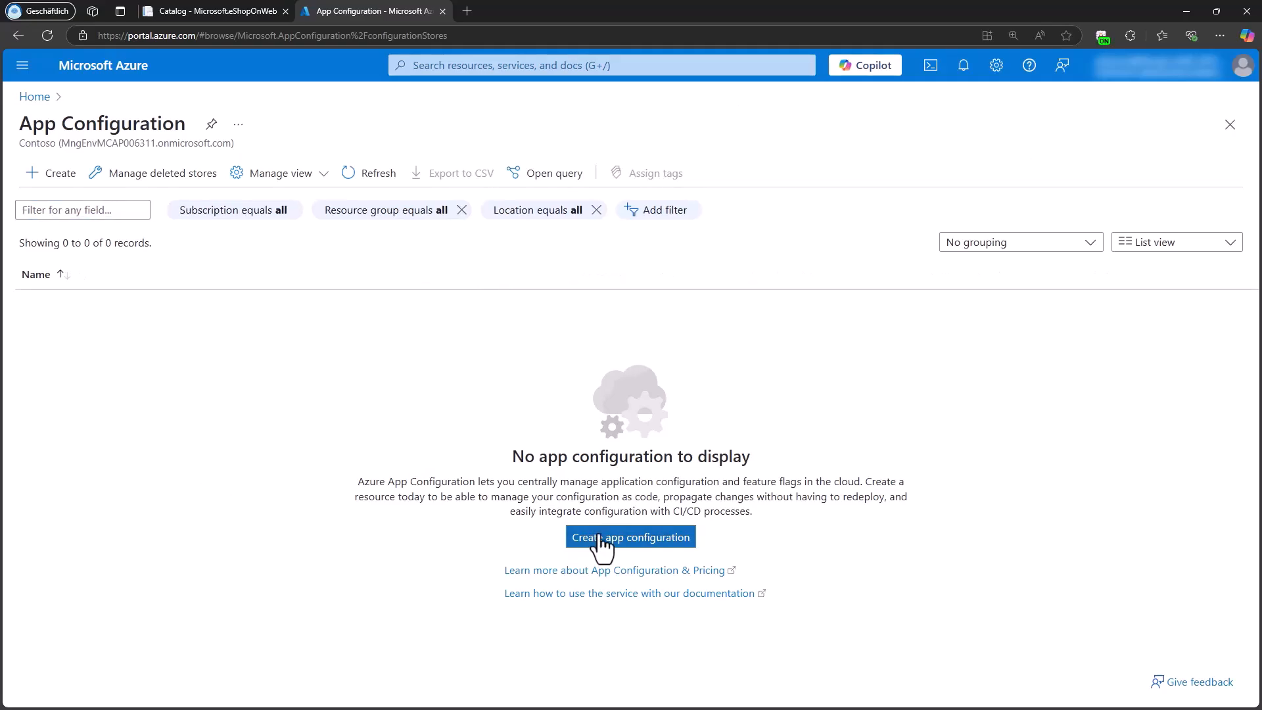
{"action": "left_click", "coordinate": [598, 537]}
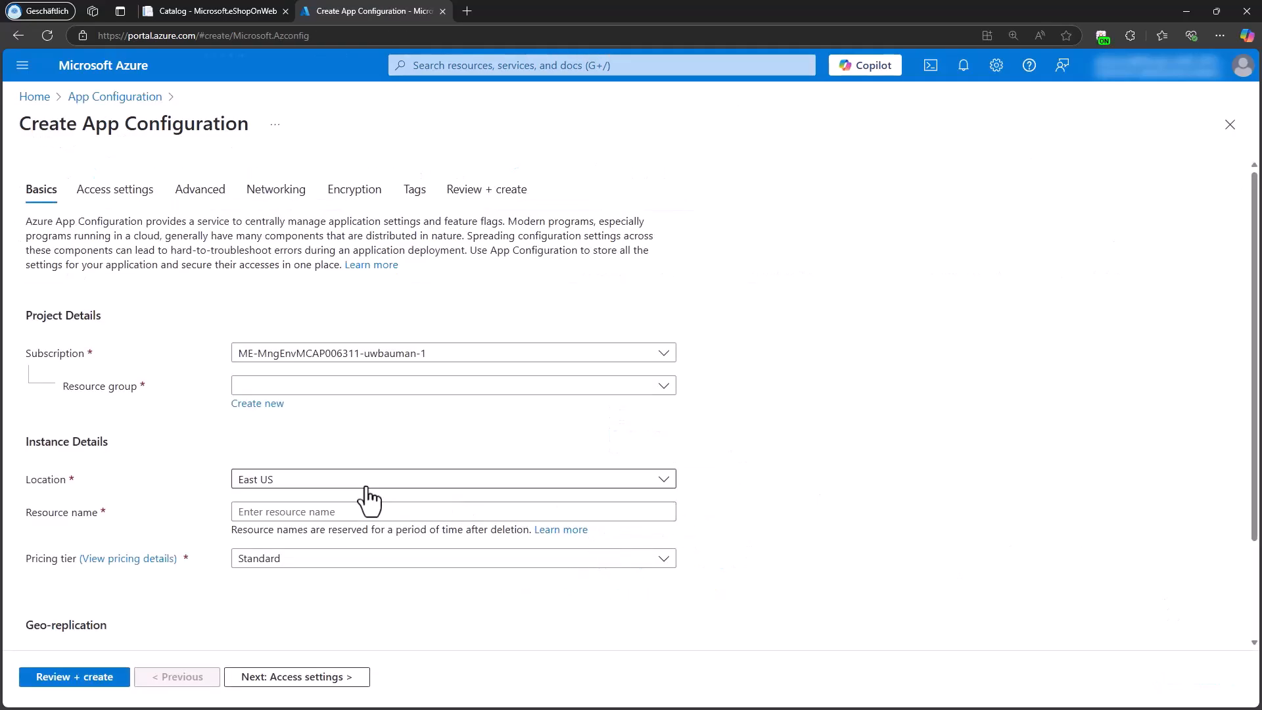
Step: Assign the new store to the AZ400-EWebShop-uwe resource group and set its location to France Central
{"action": "left_click", "coordinate": [262, 389]}
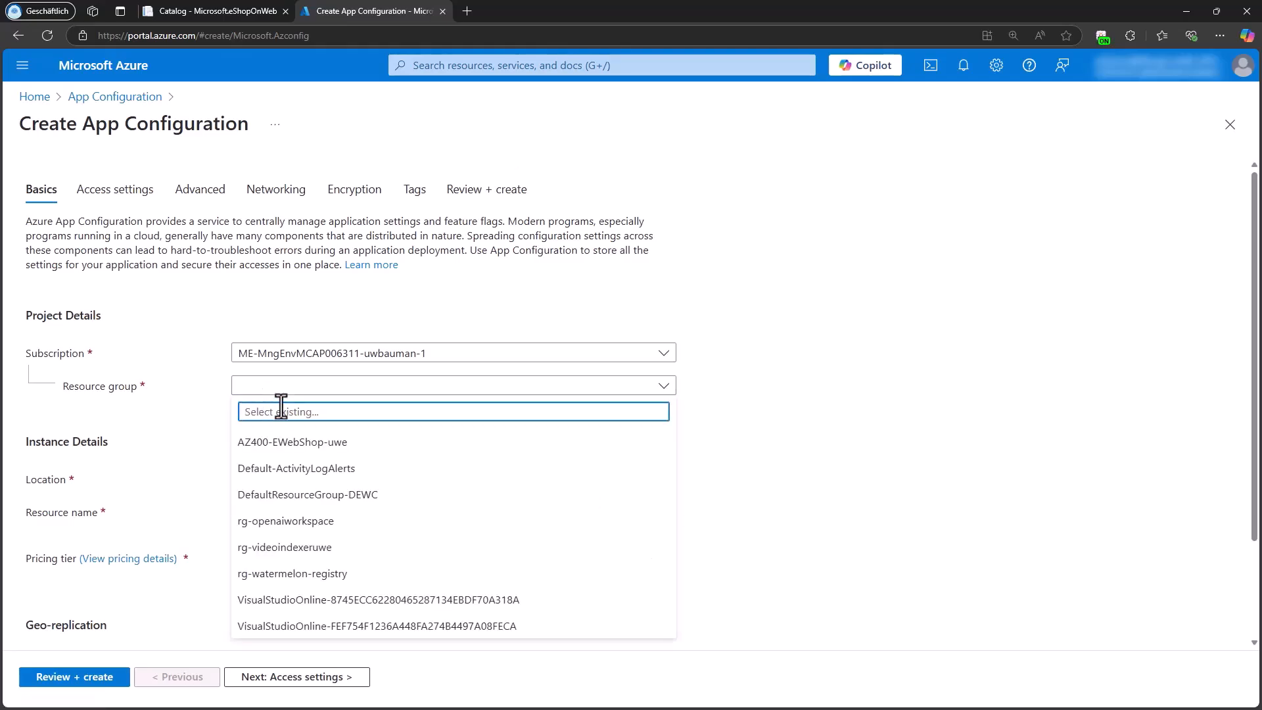
{"action": "left_click", "coordinate": [285, 438]}
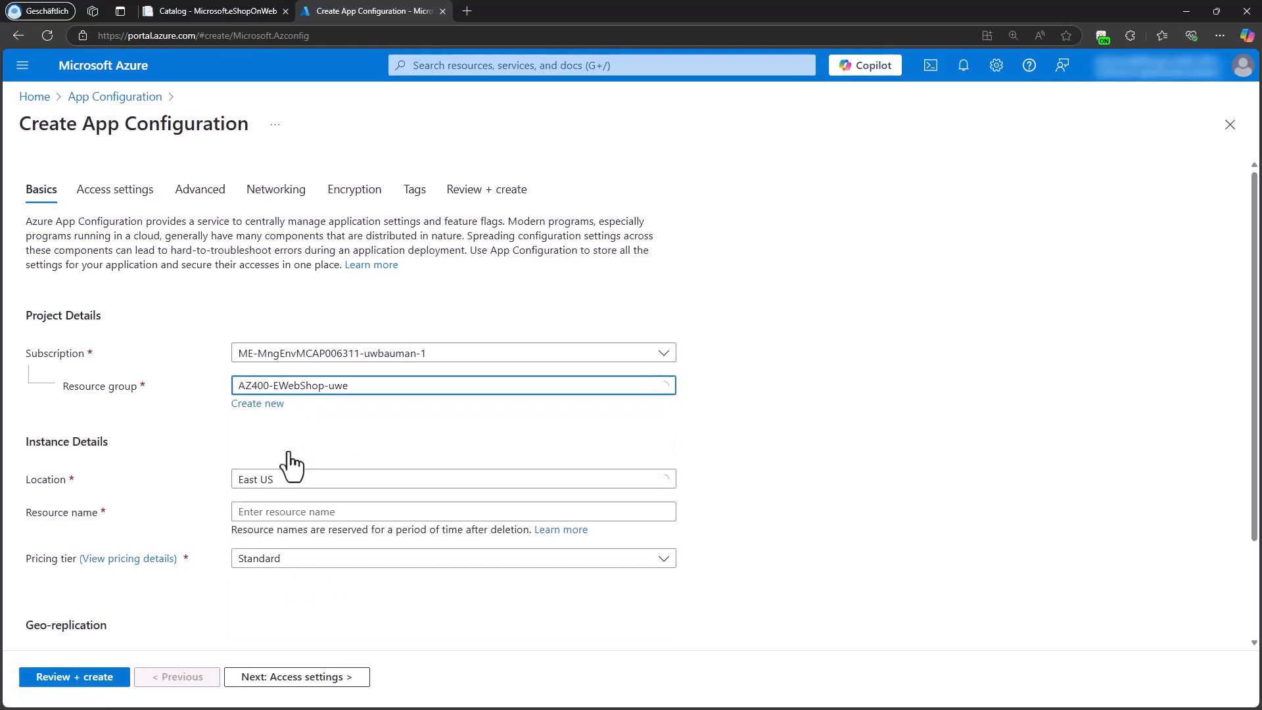
{"action": "left_click", "coordinate": [263, 486]}
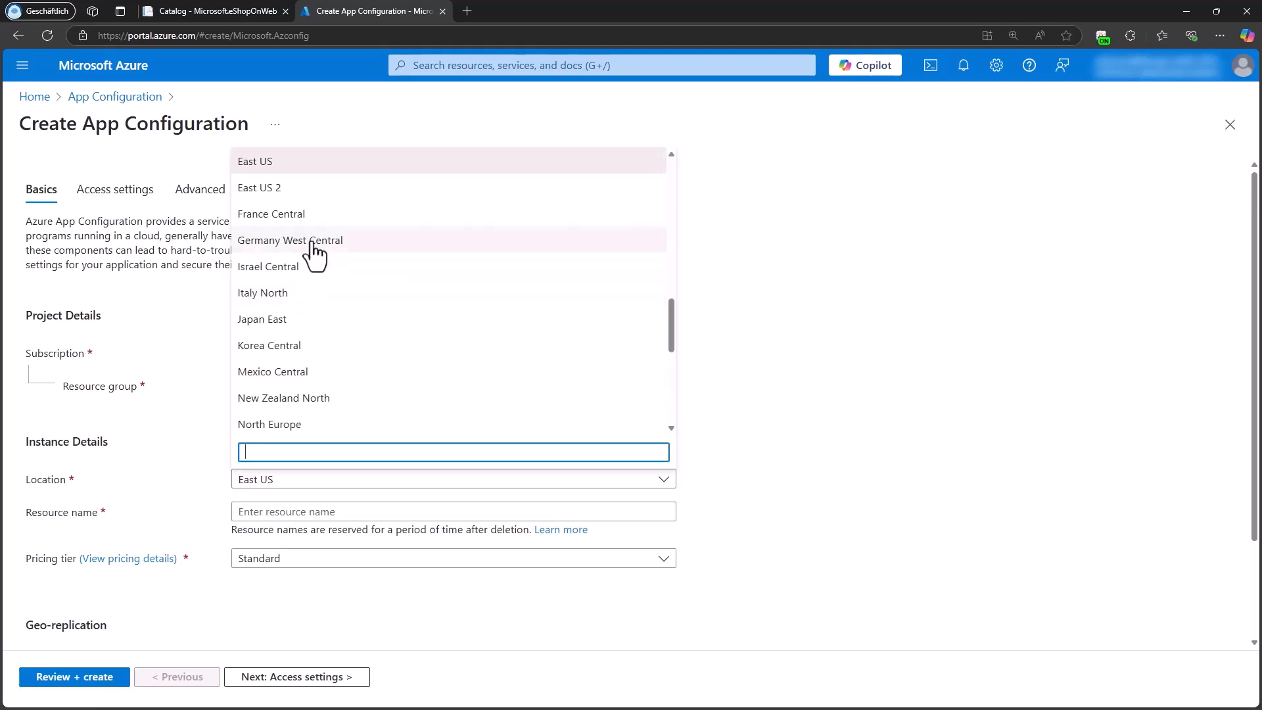
{"action": "left_click", "coordinate": [282, 214]}
Step: Name the configuration store appcs-uwe-france and choose the Free pricing tier
{"action": "left_click", "coordinate": [253, 513]}
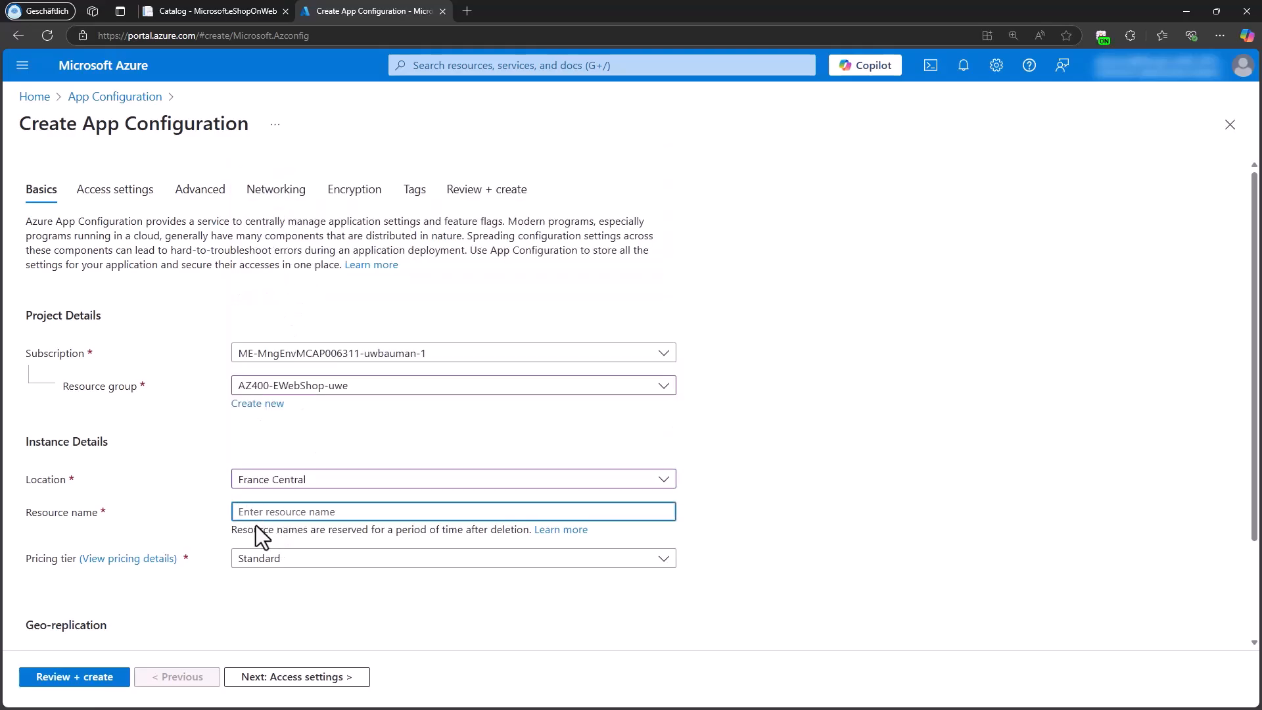
{"action": "type", "text": "appcs-uwe-"}
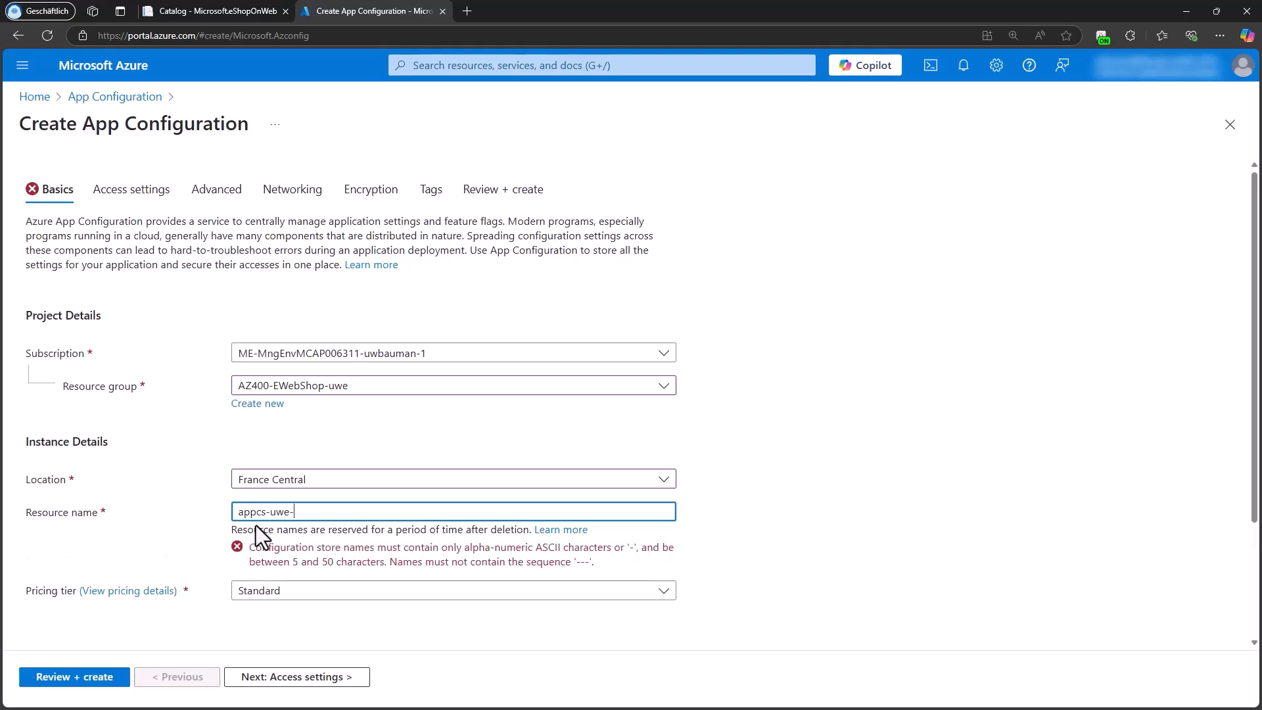
{"action": "type", "text": "france"}
{"action": "left_click", "coordinate": [278, 564]}
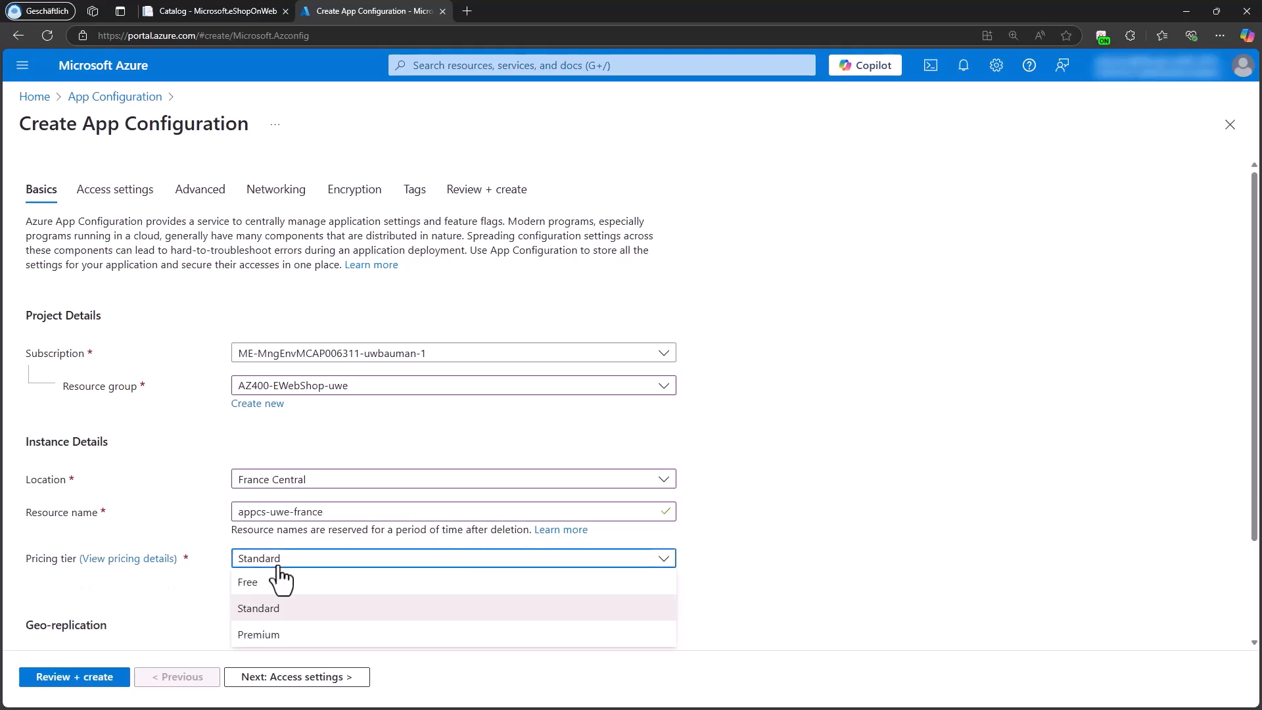
{"action": "left_click", "coordinate": [281, 585]}
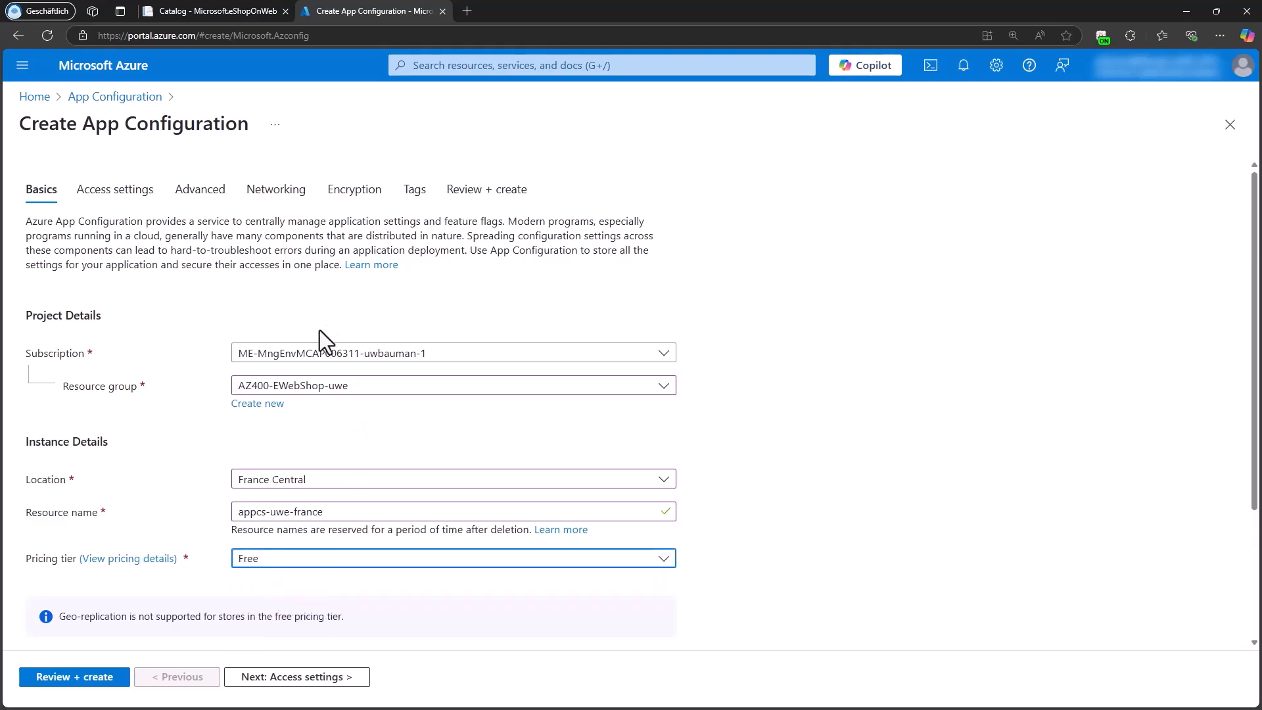
Step: Review the store's basic settings, validate the configuration and deploy it
{"action": "scroll", "coordinate": [352, 502], "scroll_direction": "down", "scroll_amount": 2}
{"action": "scroll", "coordinate": [310, 468], "scroll_direction": "down", "scroll_amount": 1}
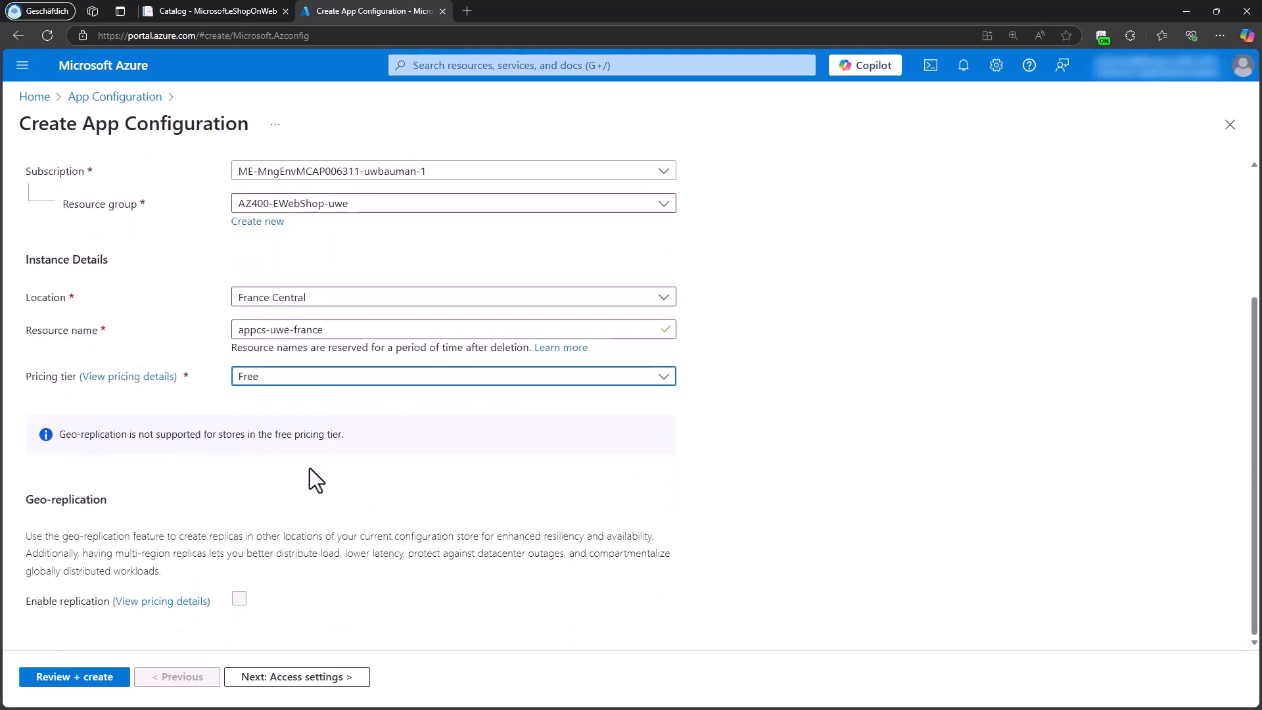
{"action": "scroll", "coordinate": [96, 394], "scroll_direction": "up", "scroll_amount": 3}
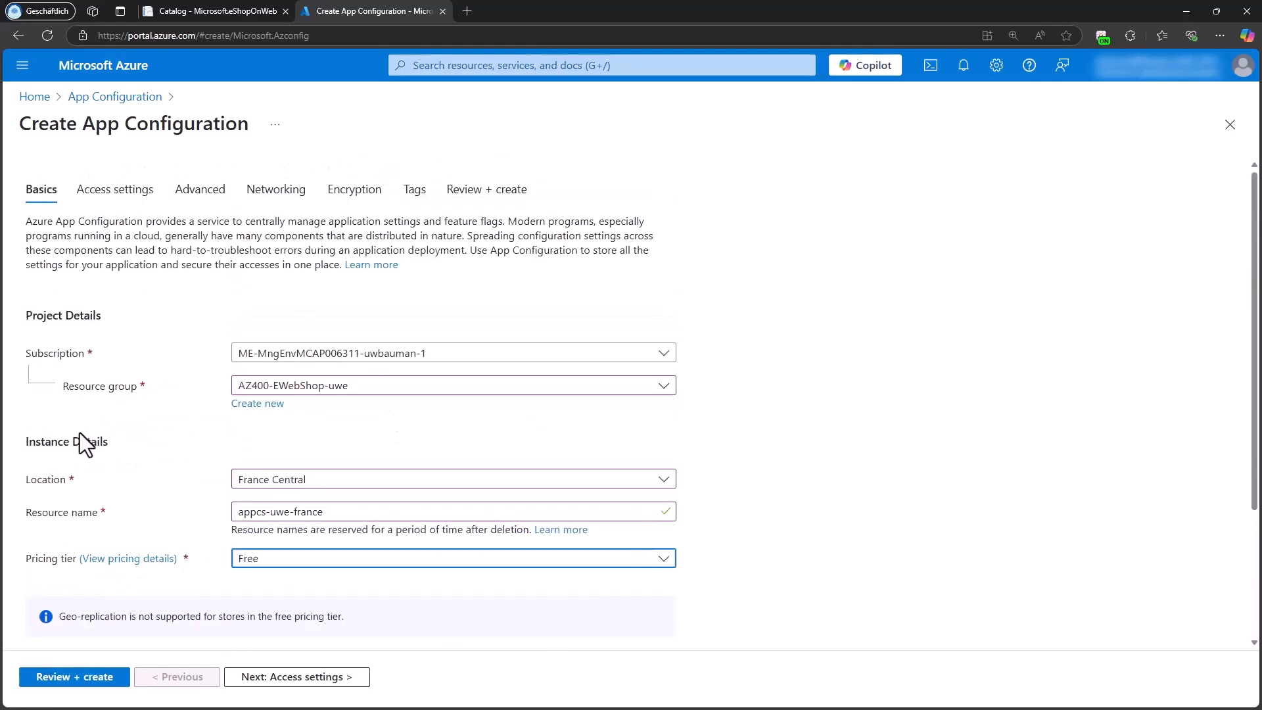
{"action": "scroll", "coordinate": [90, 468], "scroll_direction": "down", "scroll_amount": 3}
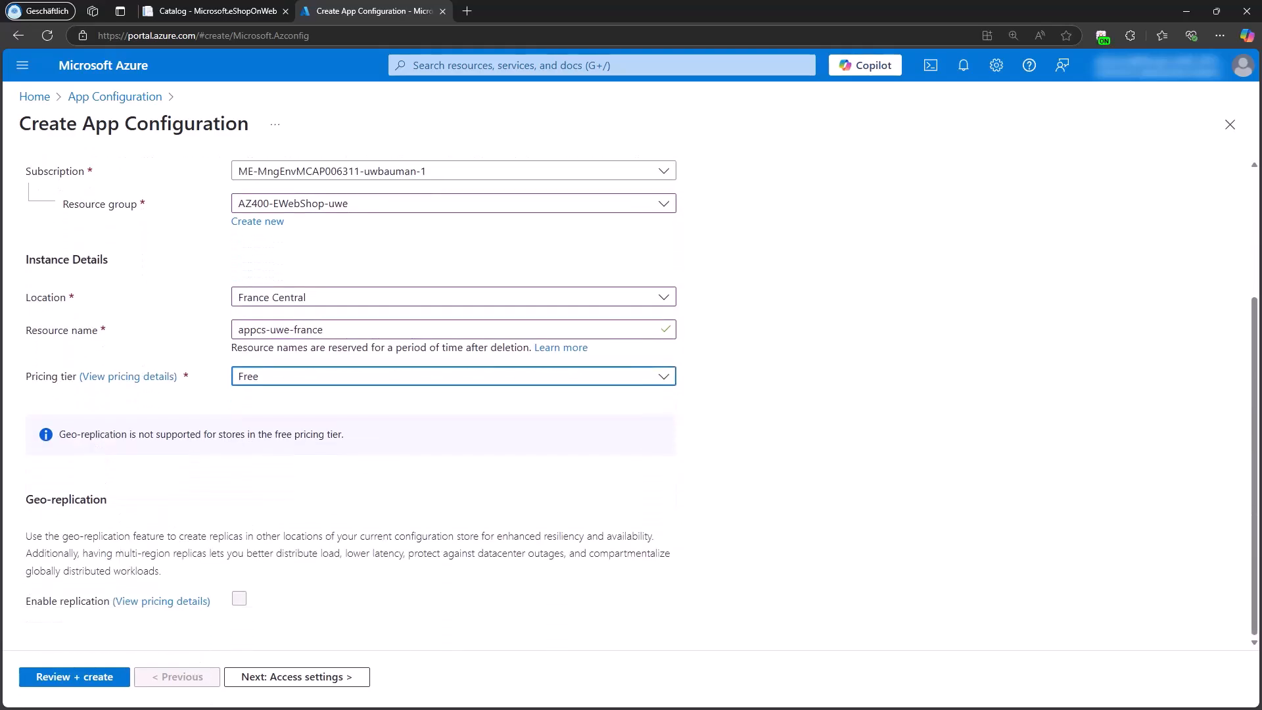
{"action": "left_click", "coordinate": [70, 677]}
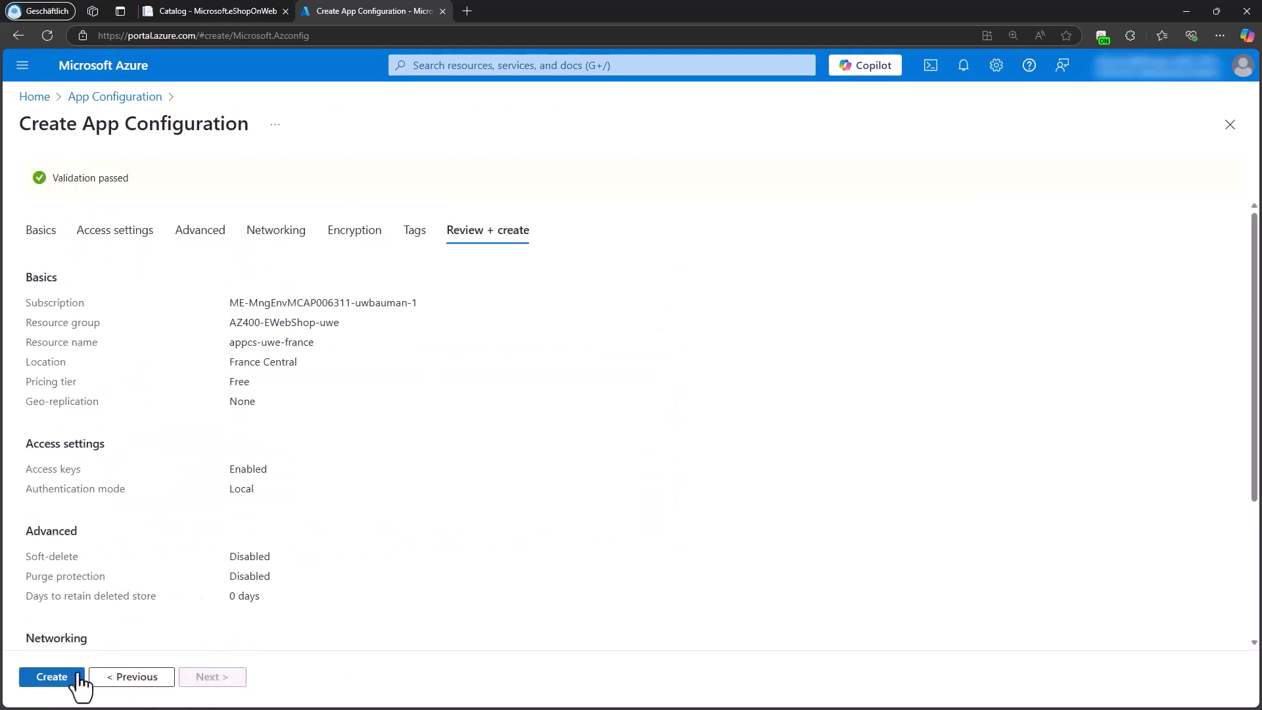
{"action": "left_click", "coordinate": [51, 677]}
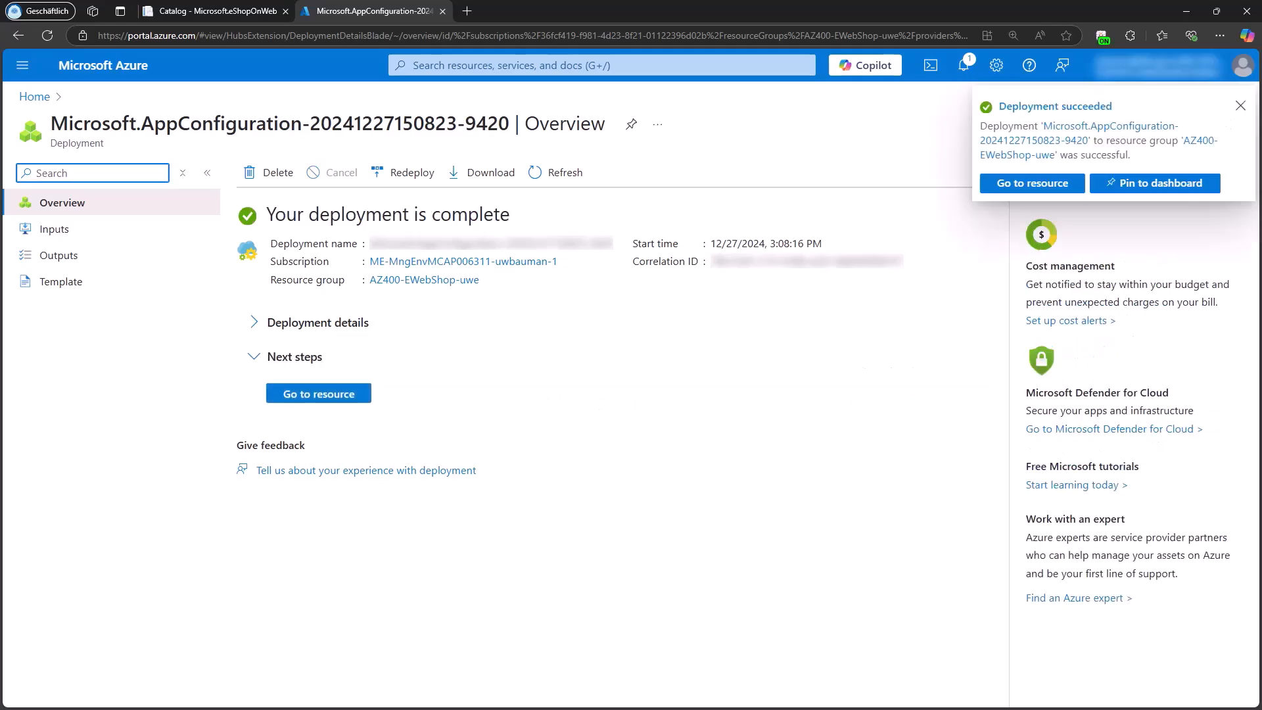
Step: Go to the deployed App Configuration resource and copy its endpoint URL from the overview
{"action": "left_click", "coordinate": [326, 396]}
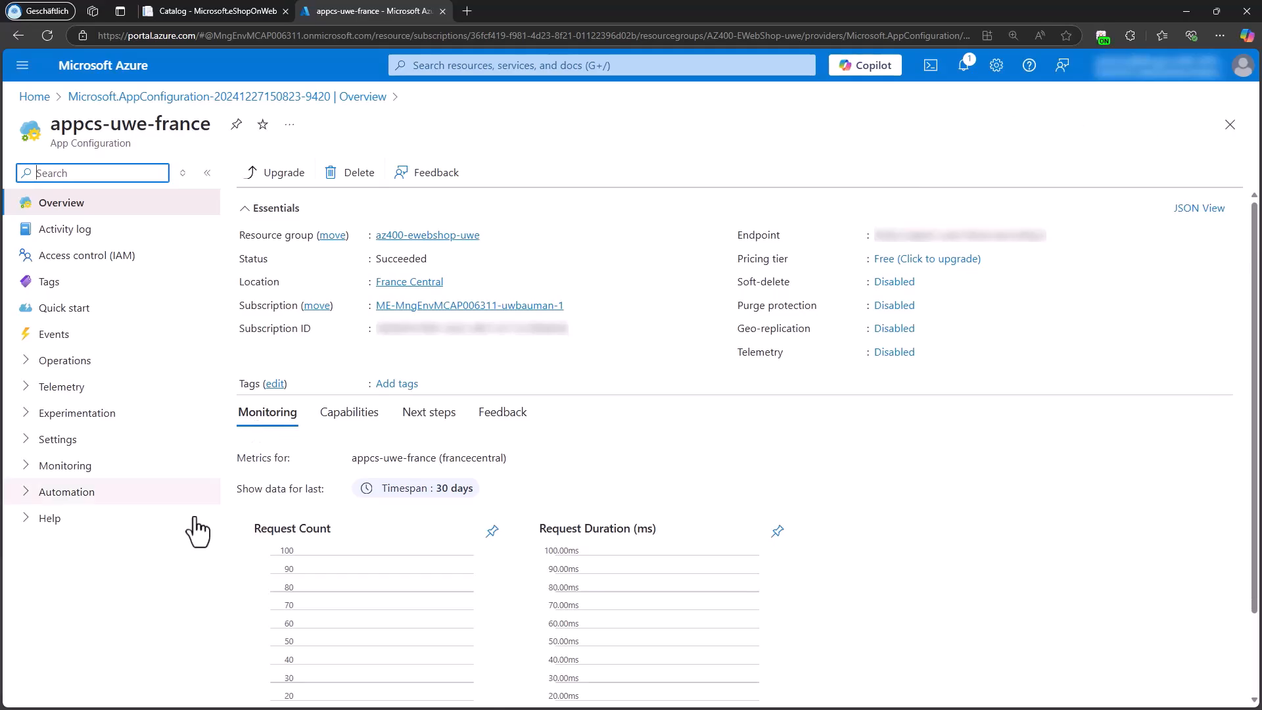
{"action": "left_click", "coordinate": [73, 208]}
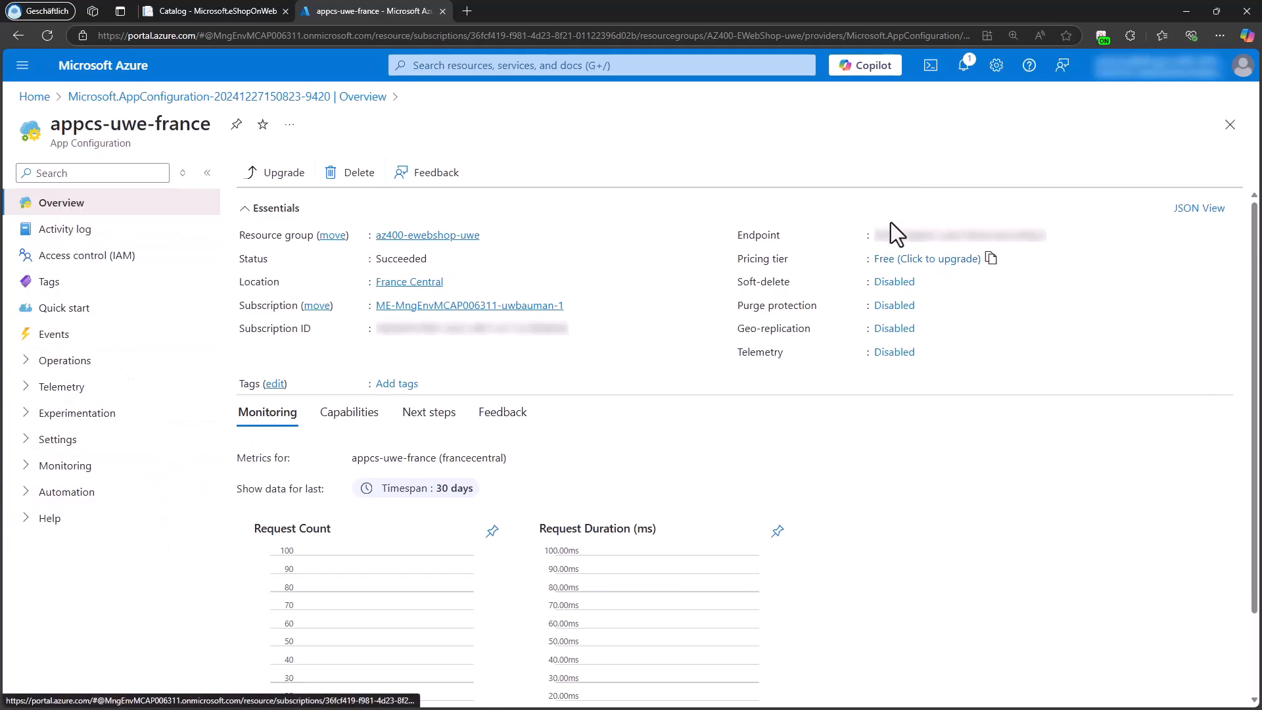
{"action": "mouse_move", "coordinate": [1033, 231]}
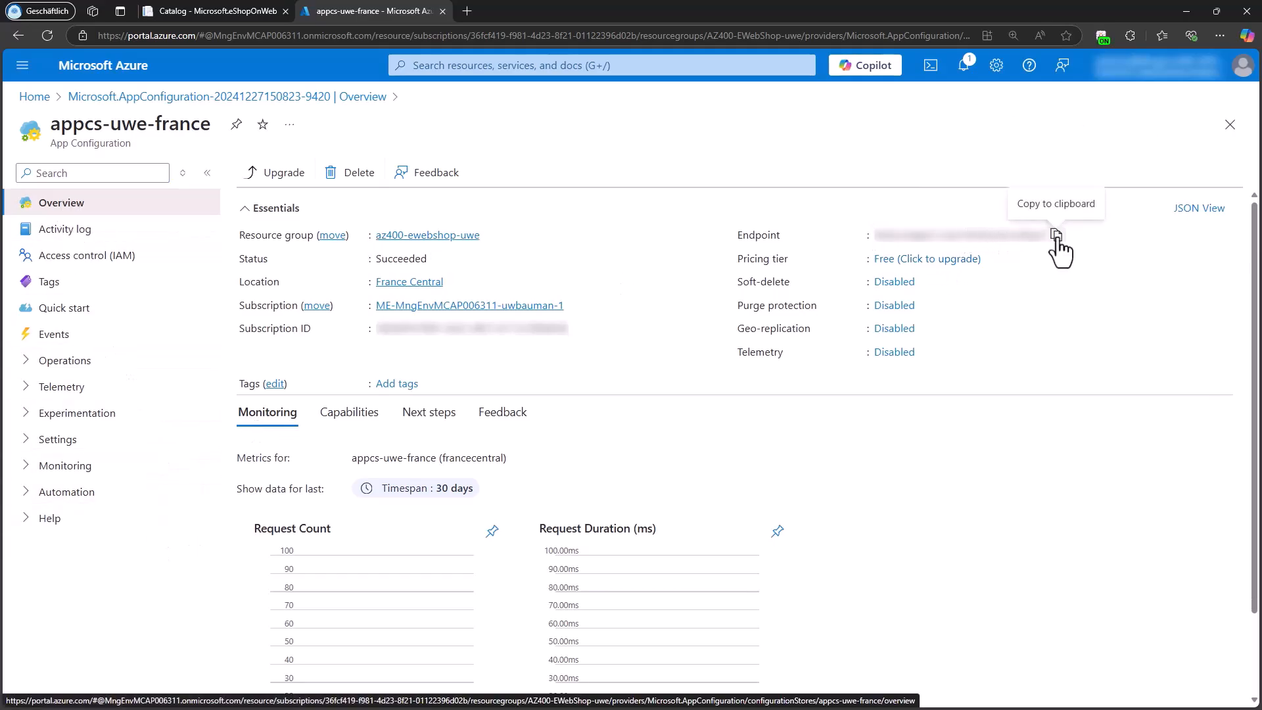
{"action": "left_click", "coordinate": [1056, 235]}
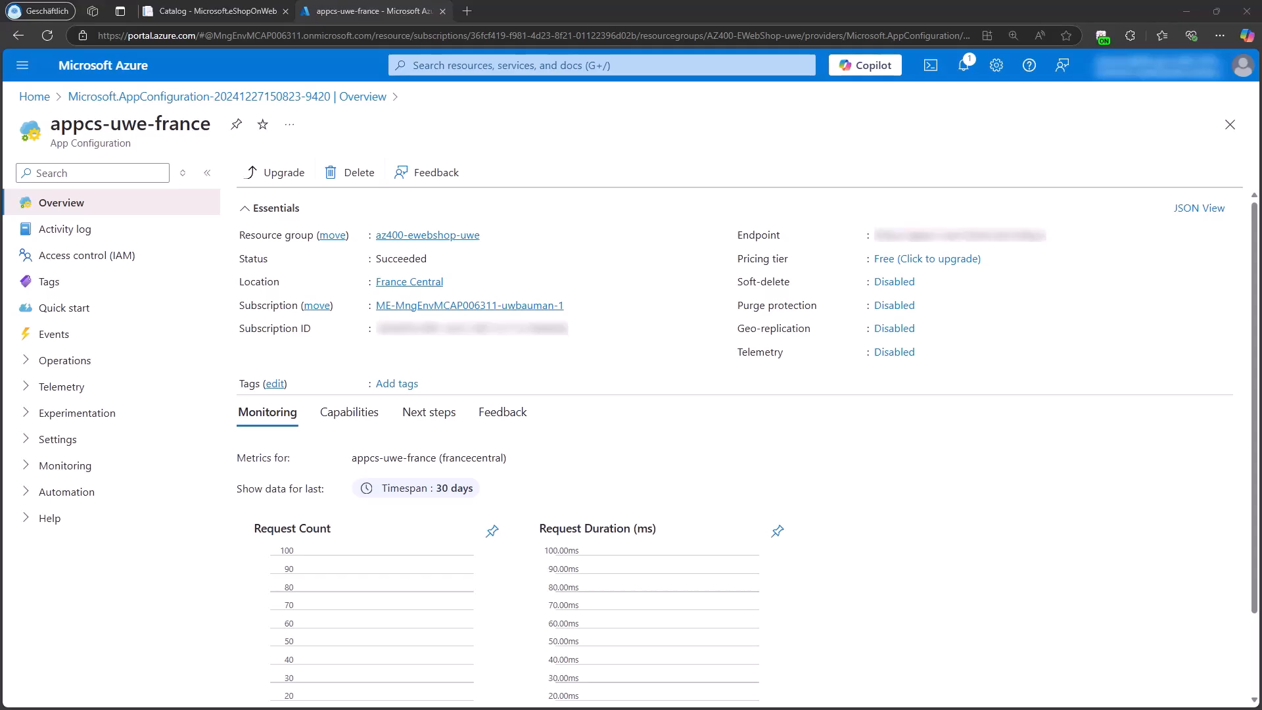
Step: Switch to Notepad, keep the copied App Configuration endpoint URL in a note and enlarge the text display
{"action": "left_click_drag", "start_coordinate": [1111, 709], "coordinate": [798, 113]}
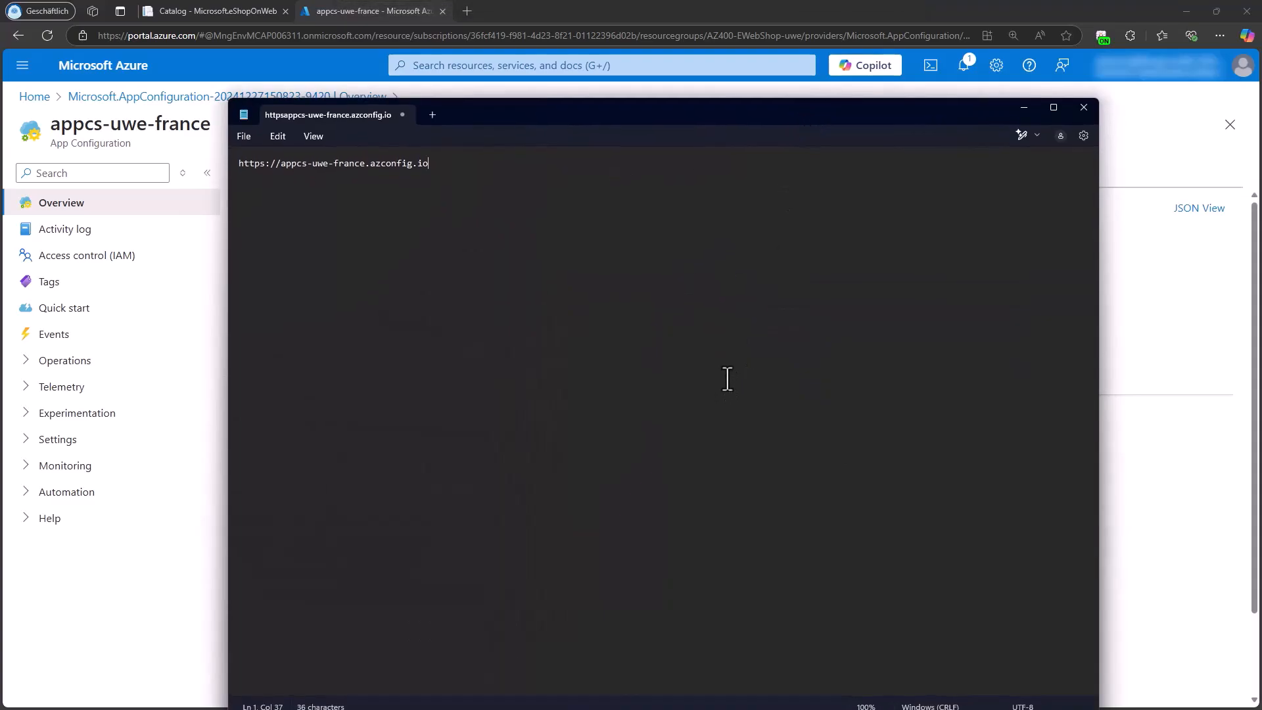
{"action": "left_click", "coordinate": [717, 398]}
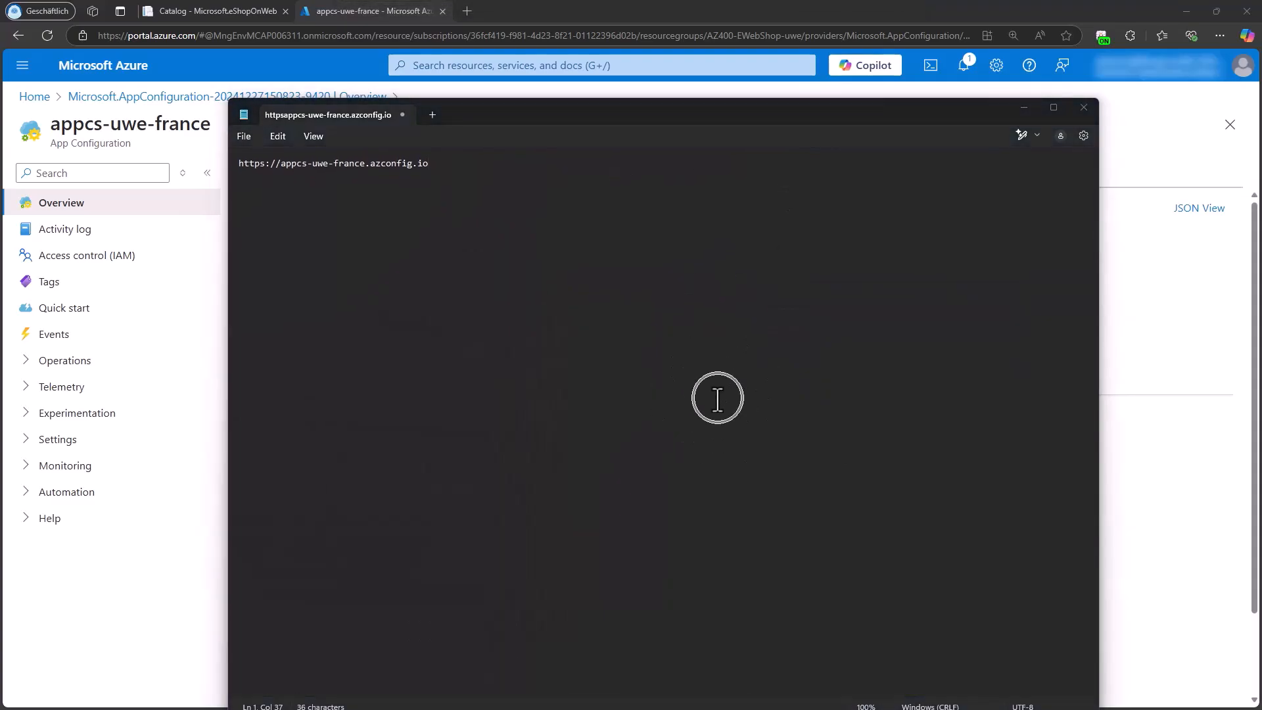
{"action": "key", "text": "ctrl+plus"}
{"action": "key", "text": "ctrl+plus"}
{"action": "key", "text": "ctrl+plus"}
{"action": "key", "text": "ctrl+plus"}
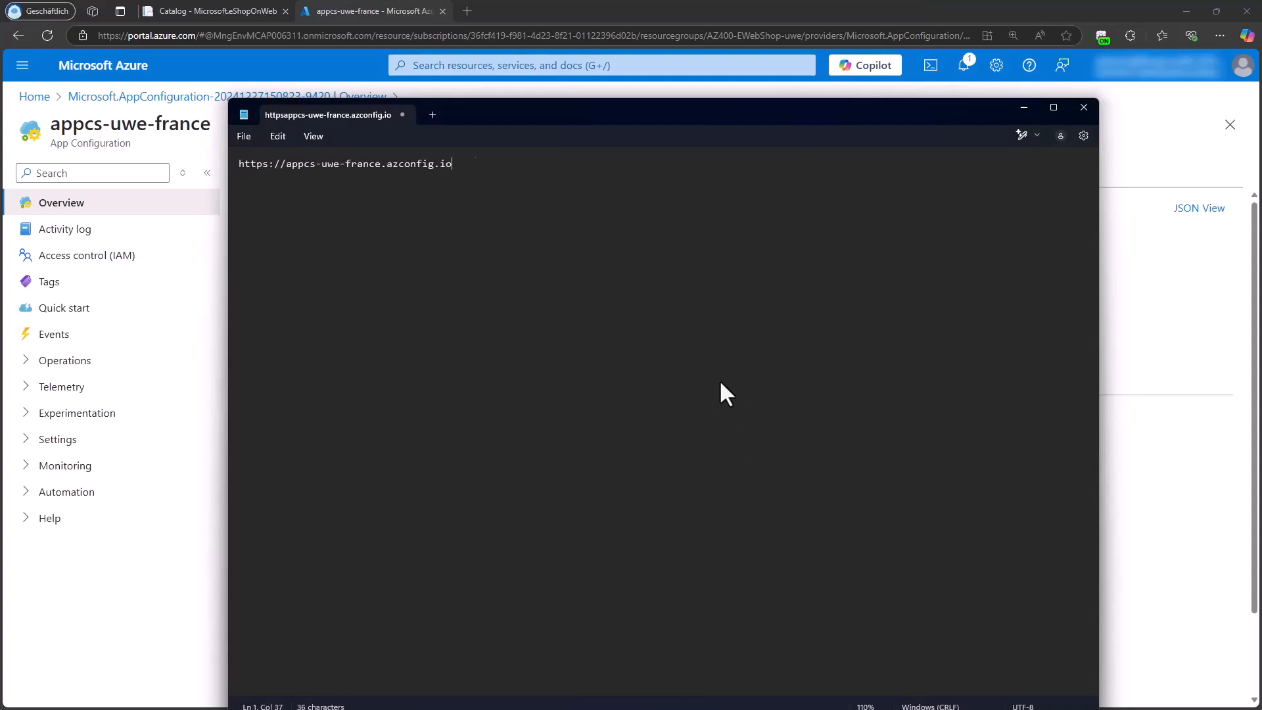
{"action": "key", "text": "ctrl+plus"}
{"action": "key", "text": "ctrl+plus"}
{"action": "key", "text": "ctrl+plus"}
{"action": "key", "text": "ctrl+plus"}
{"action": "key", "text": "ctrl+plus"}
{"action": "key", "text": "ctrl+plus"}
{"action": "key", "text": "ctrl+plus"}
{"action": "key", "text": "ctrl+plus"}
{"action": "key", "text": "ctrl+plus"}
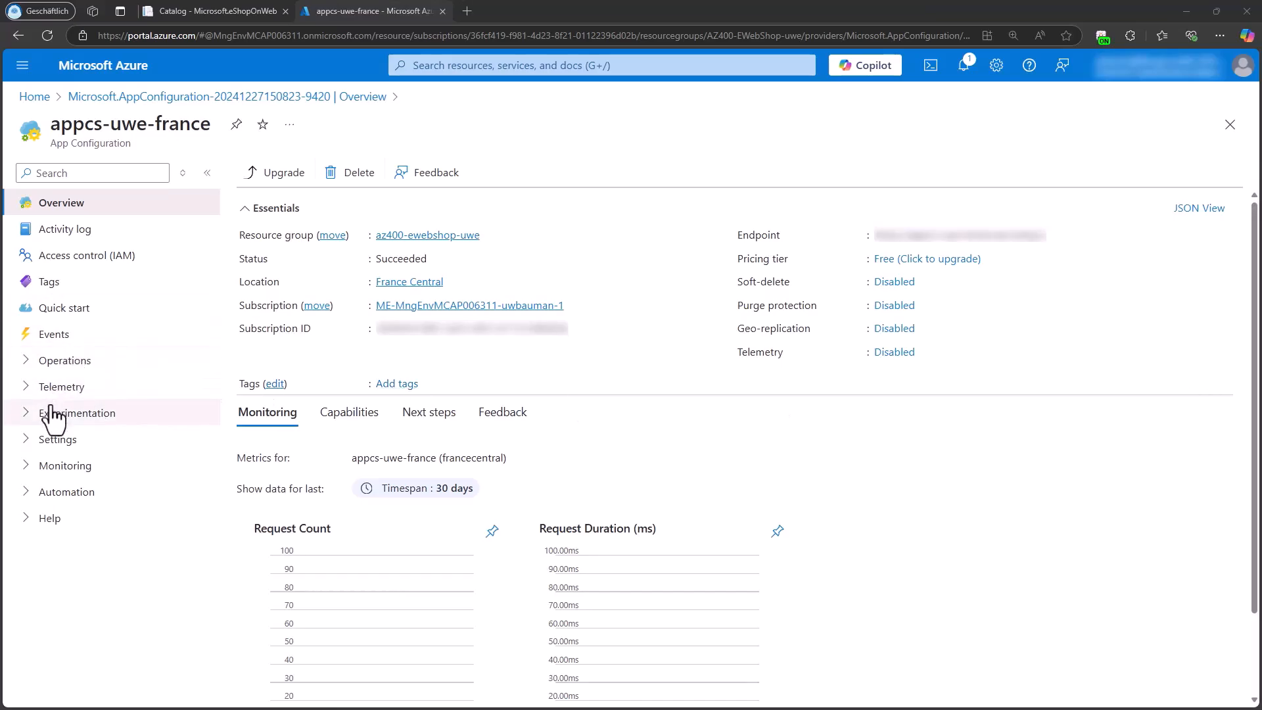
Step: Open the identity settings of the az400-webapp-uwe app service and copy its system-assigned object (principal) ID
{"action": "left_click", "coordinate": [34, 96]}
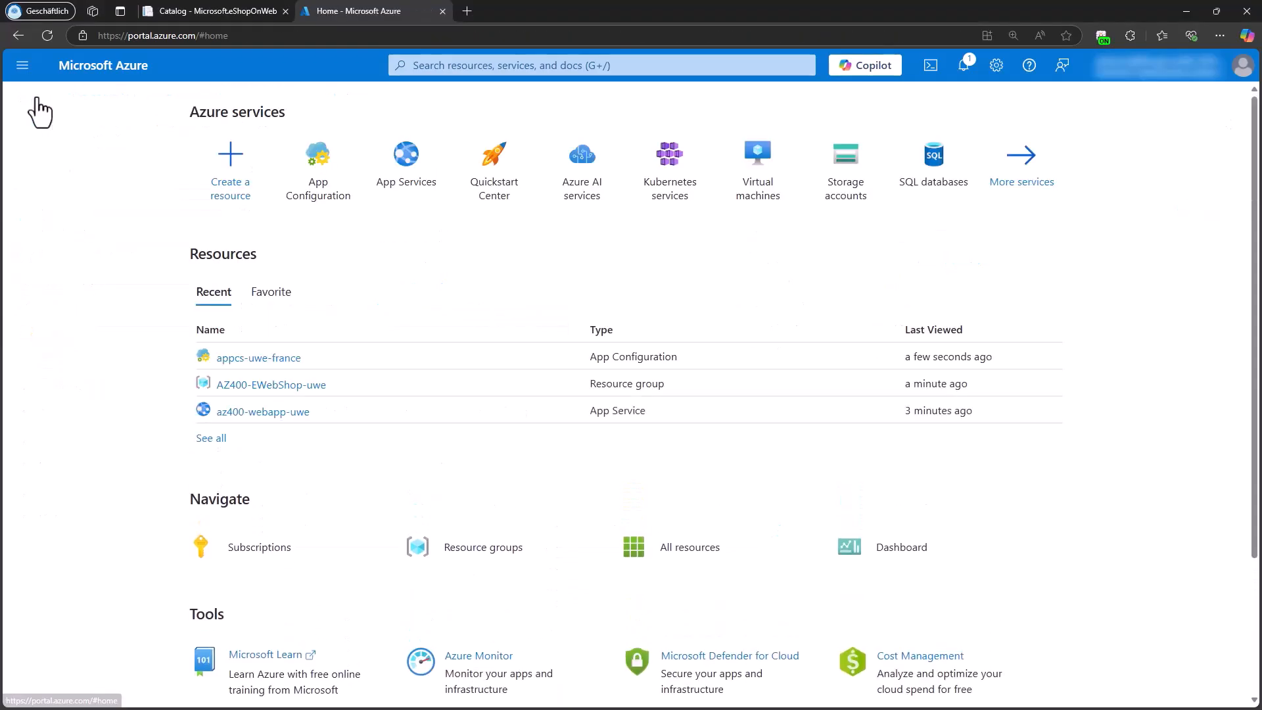
{"action": "left_click", "coordinate": [416, 191]}
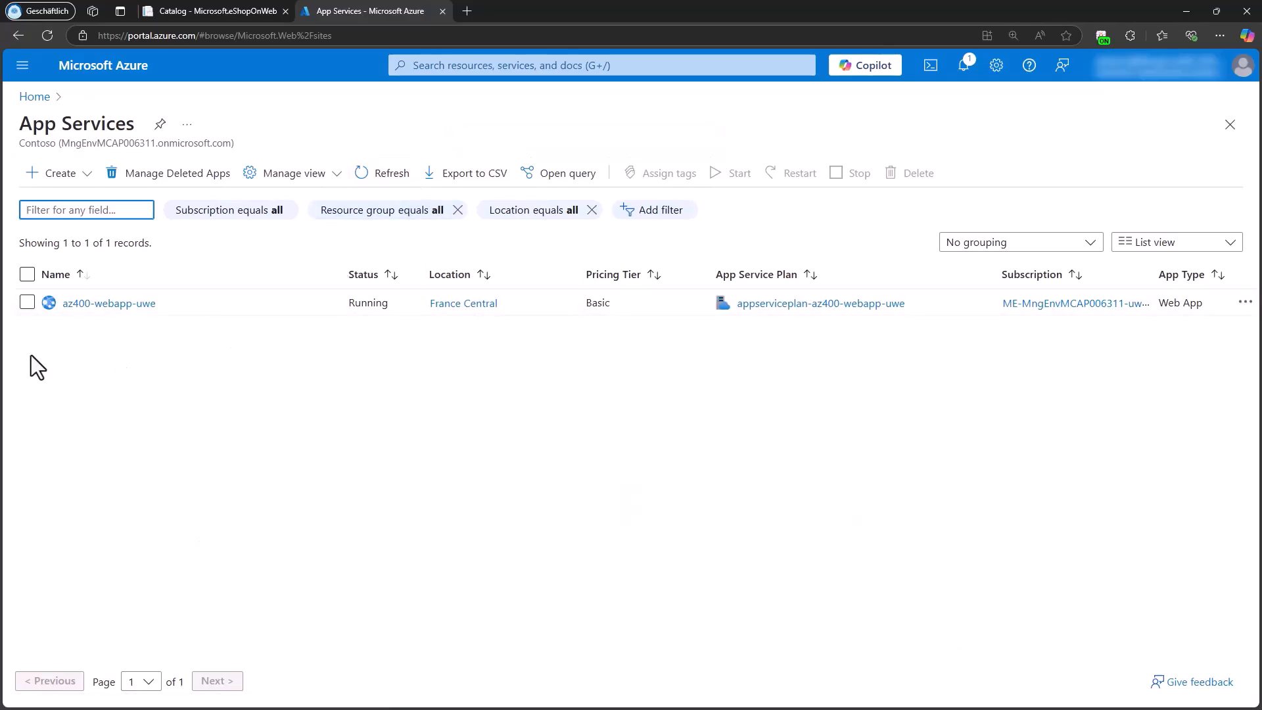
{"action": "left_click", "coordinate": [117, 308]}
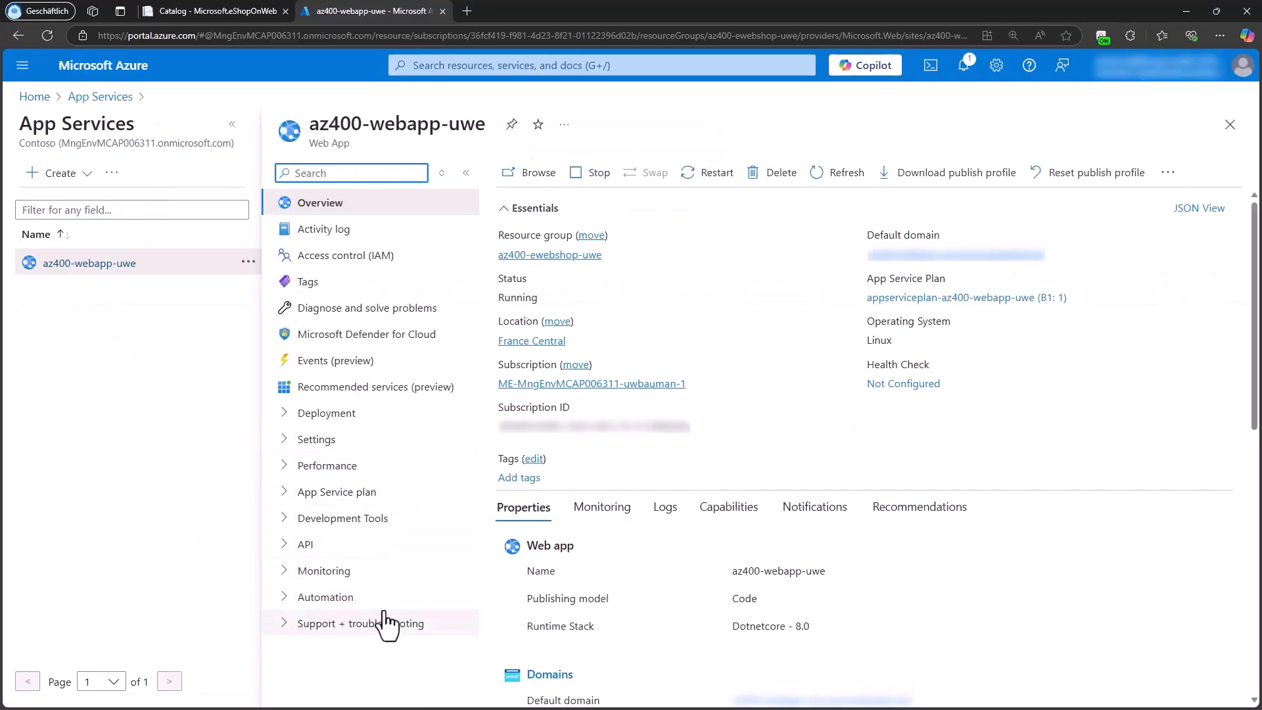
{"action": "left_click", "coordinate": [287, 440]}
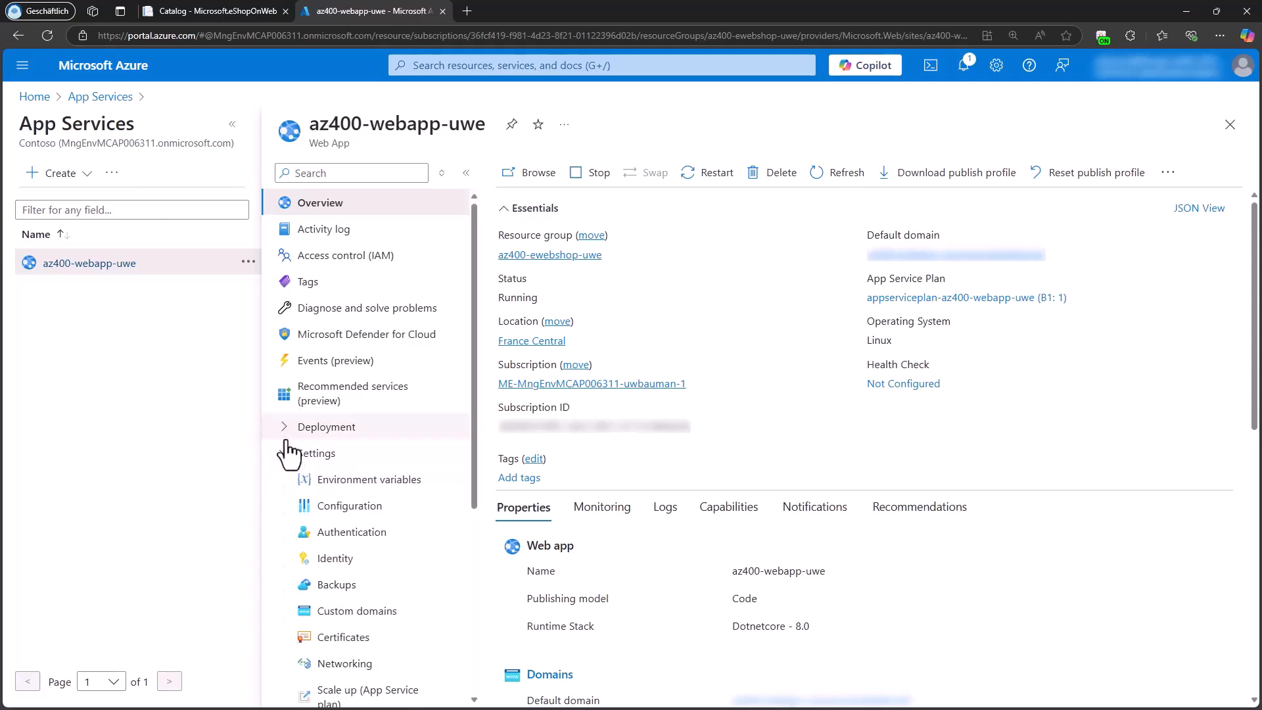
{"action": "left_click", "coordinate": [346, 559]}
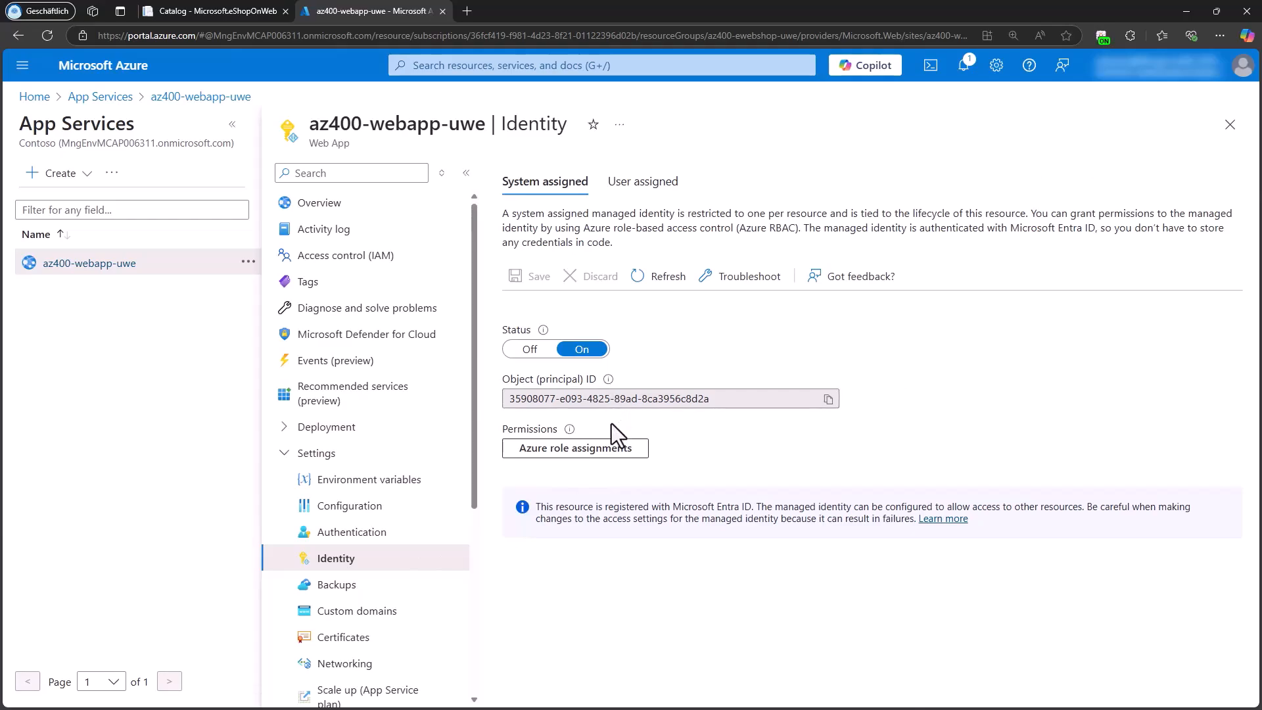
{"action": "mouse_move", "coordinate": [565, 429]}
{"action": "left_click", "coordinate": [828, 399]}
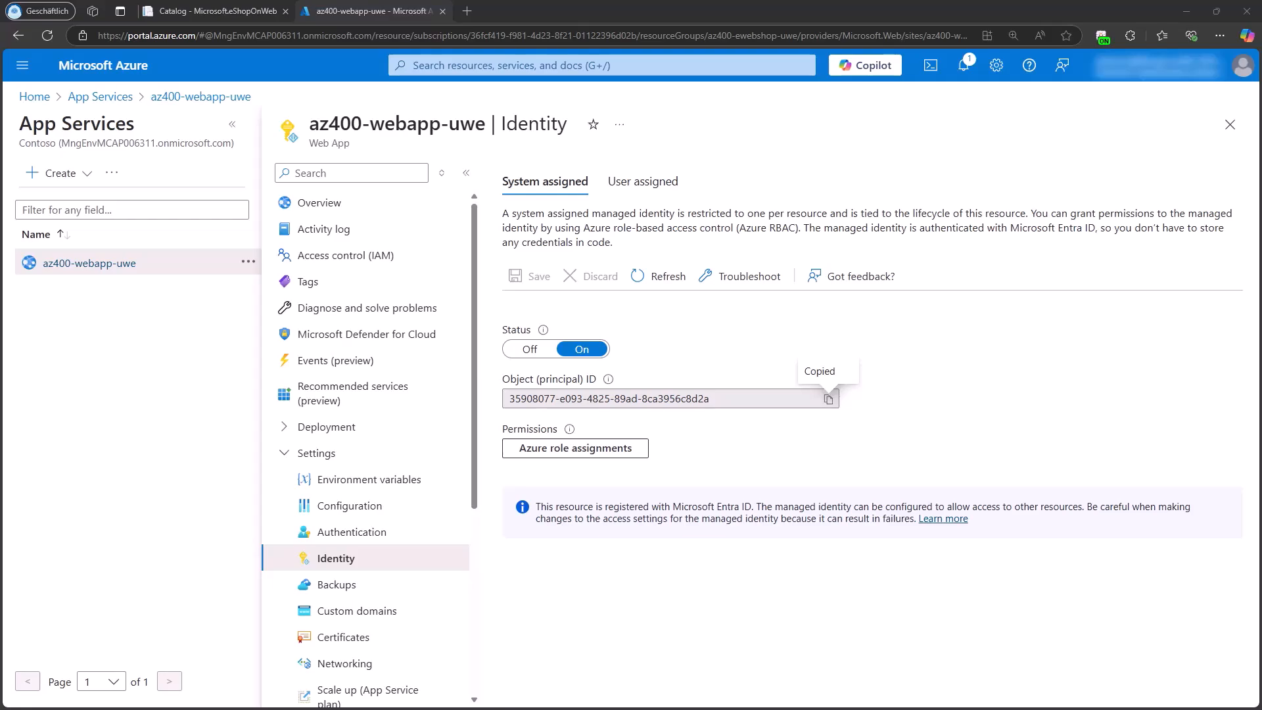
Step: Return to the appcs-uwe-france App Configuration store and open its access control (IAM) page
{"action": "left_click", "coordinate": [35, 98]}
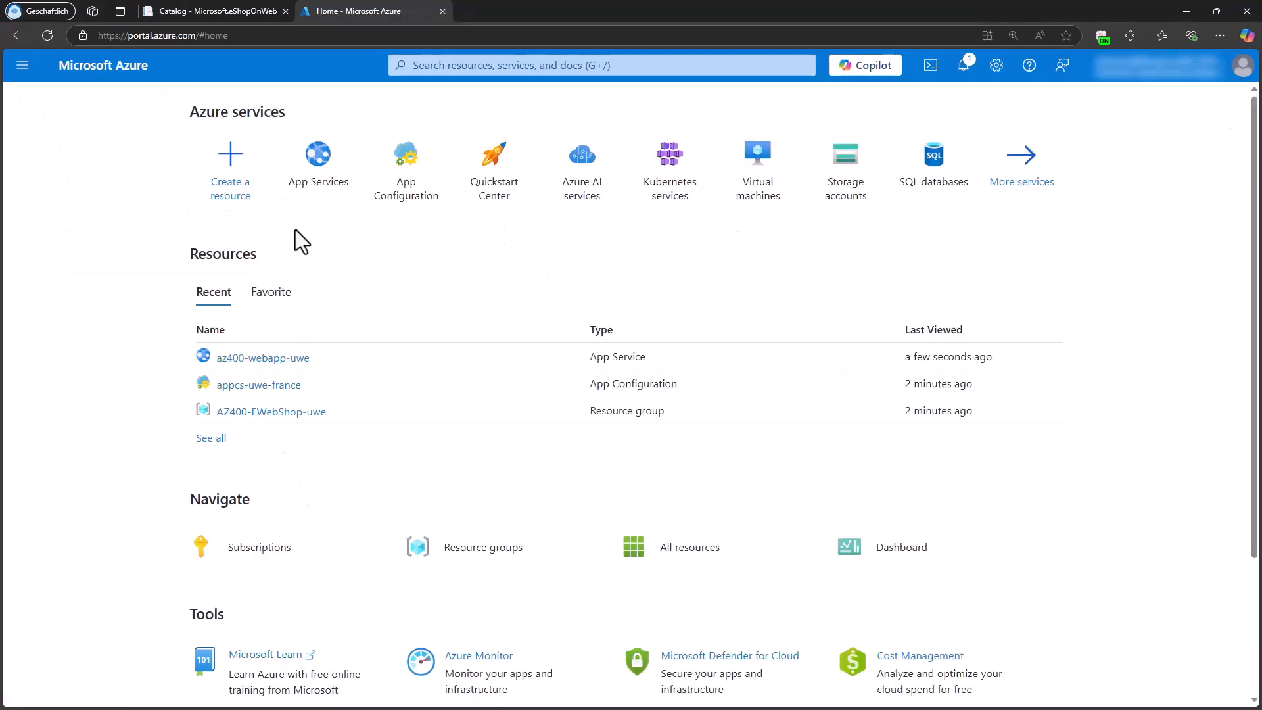
{"action": "left_click", "coordinate": [408, 171]}
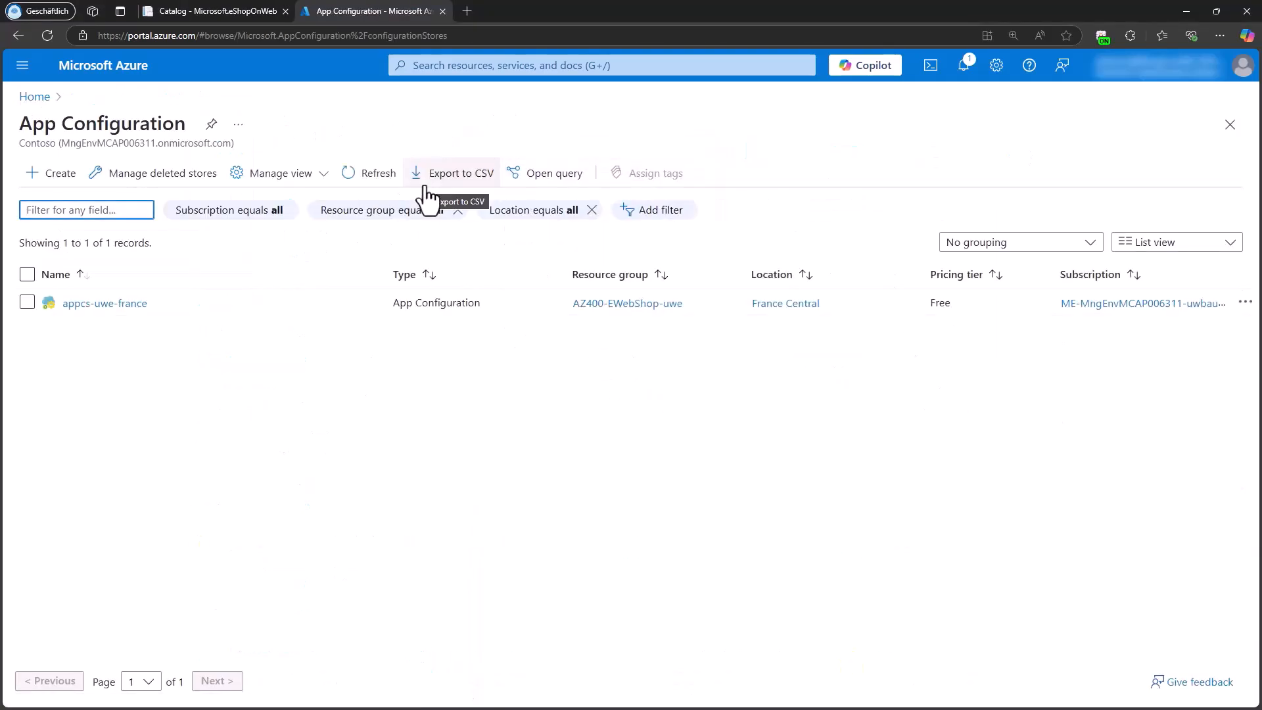
{"action": "left_click", "coordinate": [129, 304]}
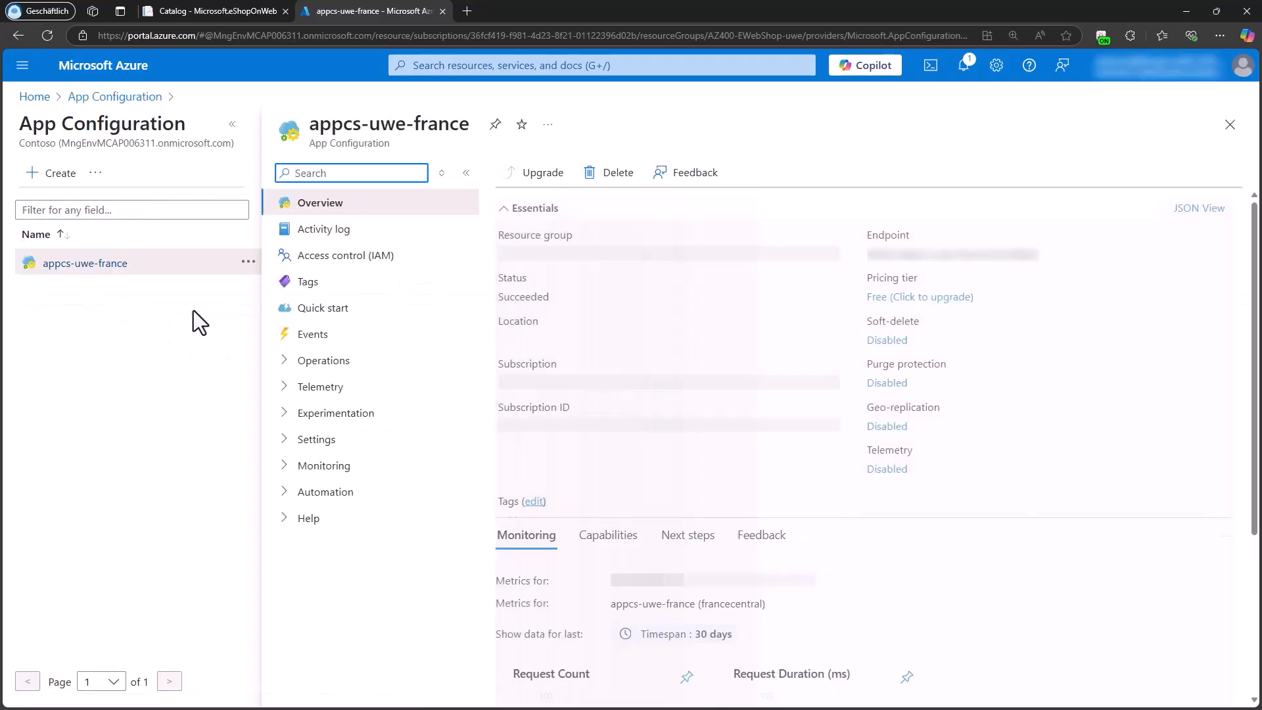
{"action": "left_click", "coordinate": [341, 260]}
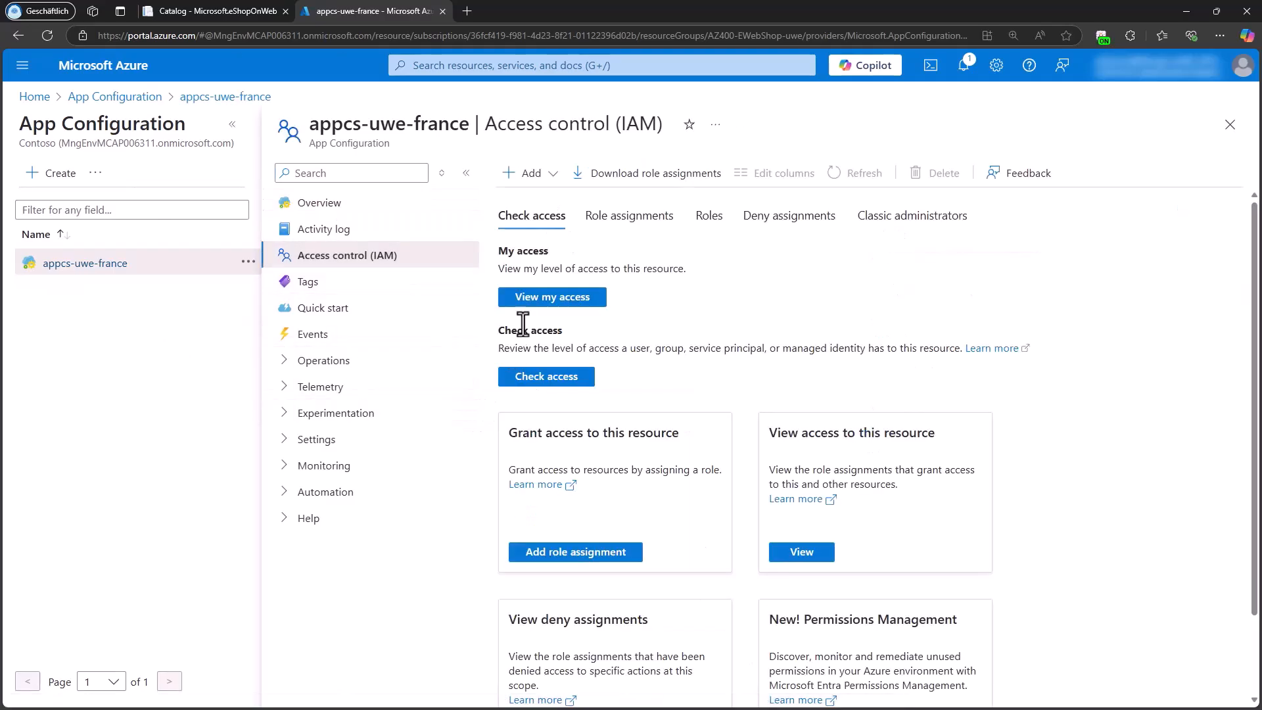
Step: Start a new role assignment on the store and choose the App Configuration Data Reader role
{"action": "left_click", "coordinate": [531, 175]}
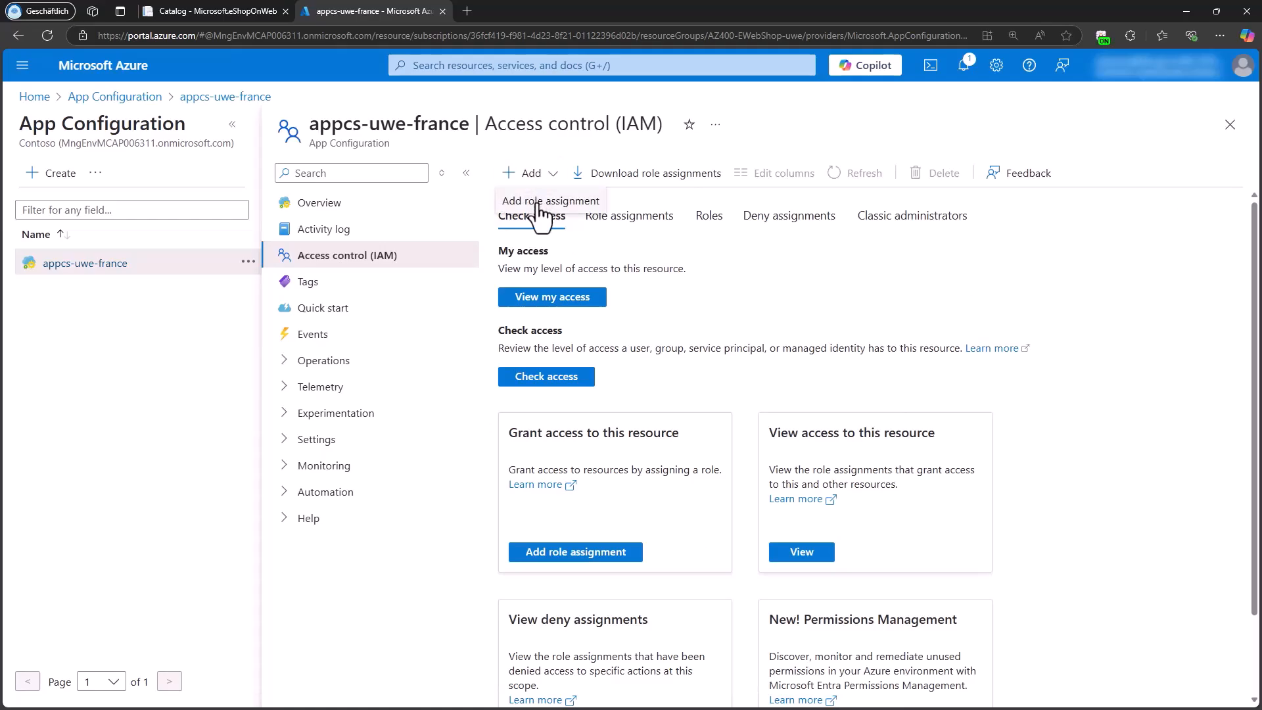
{"action": "left_click", "coordinate": [538, 204]}
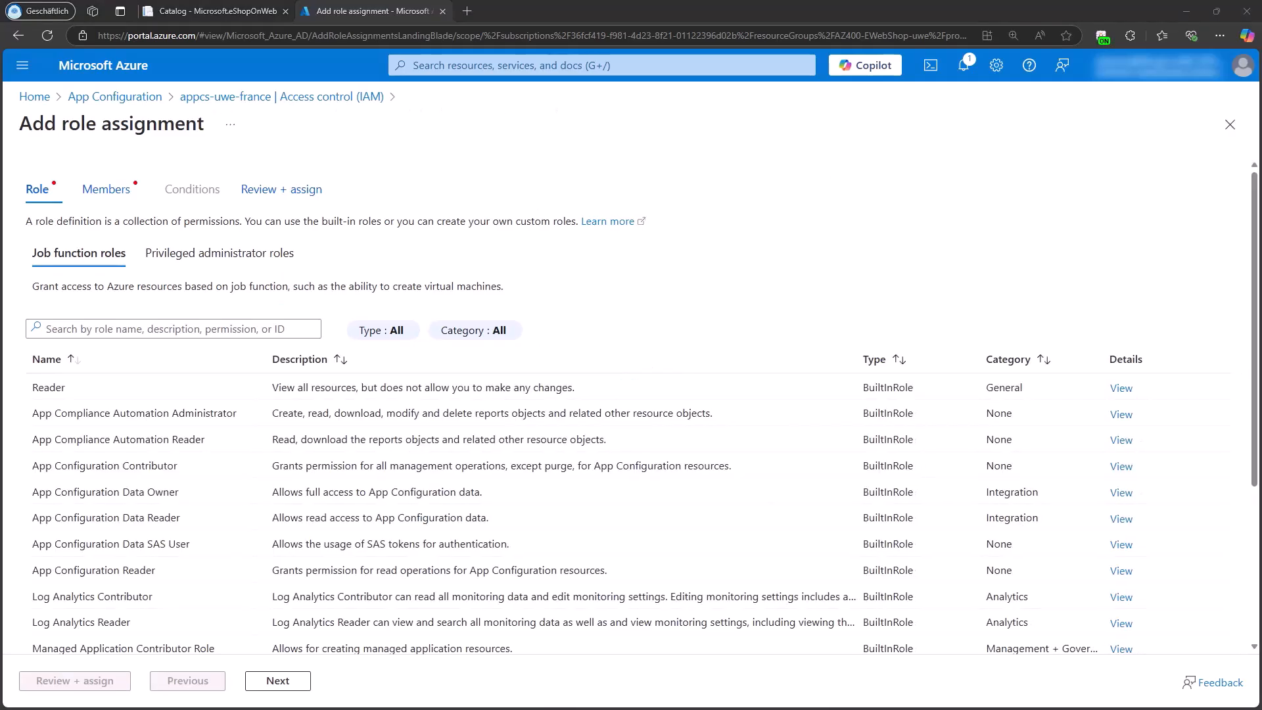
{"action": "left_click", "coordinate": [281, 328]}
{"action": "key", "text": "ctrl+v"}
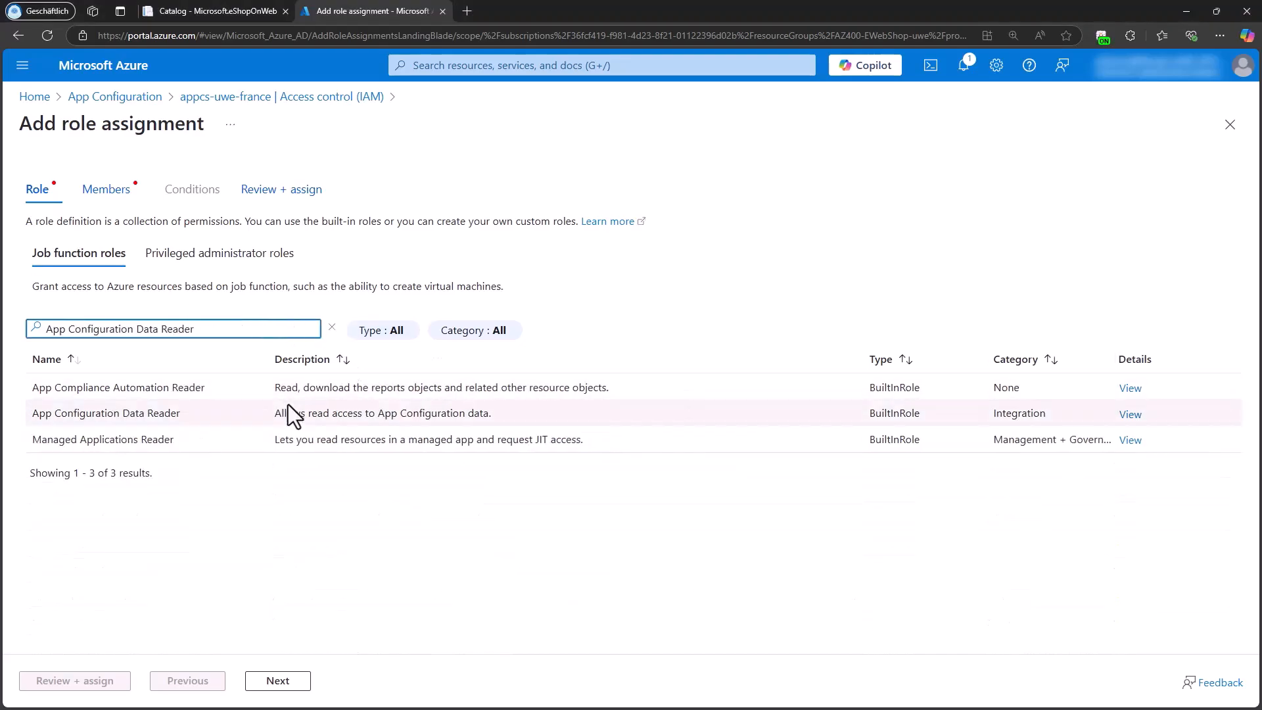
{"action": "left_click", "coordinate": [132, 412]}
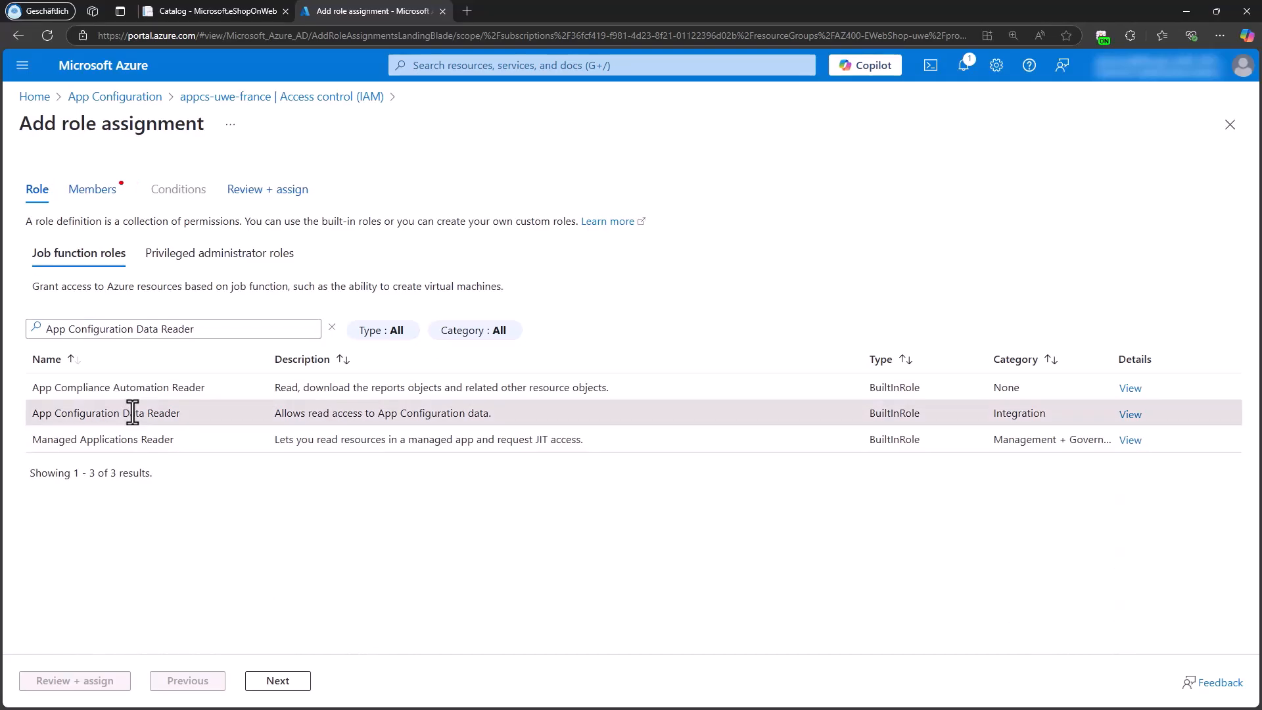
{"action": "left_click", "coordinate": [273, 684]}
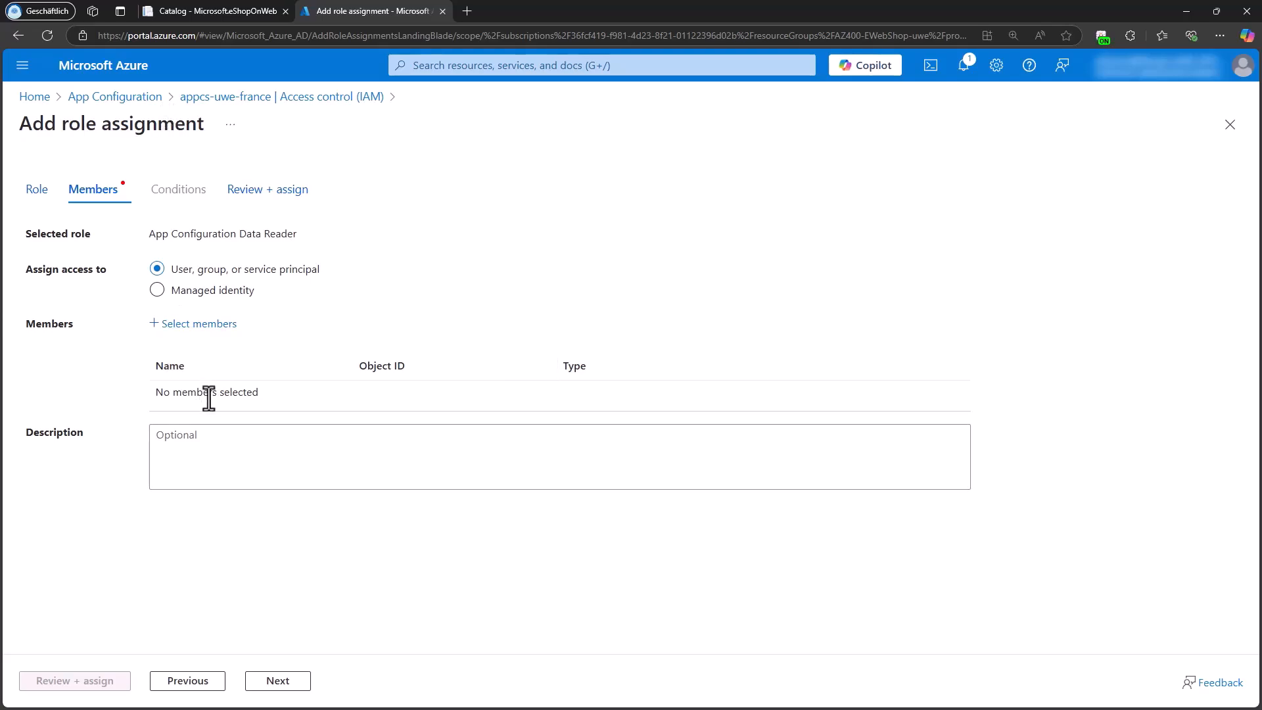
Step: Find az400-webapp-uwe by its copied object ID, add it as the member and assign the role
{"action": "left_click", "coordinate": [188, 325]}
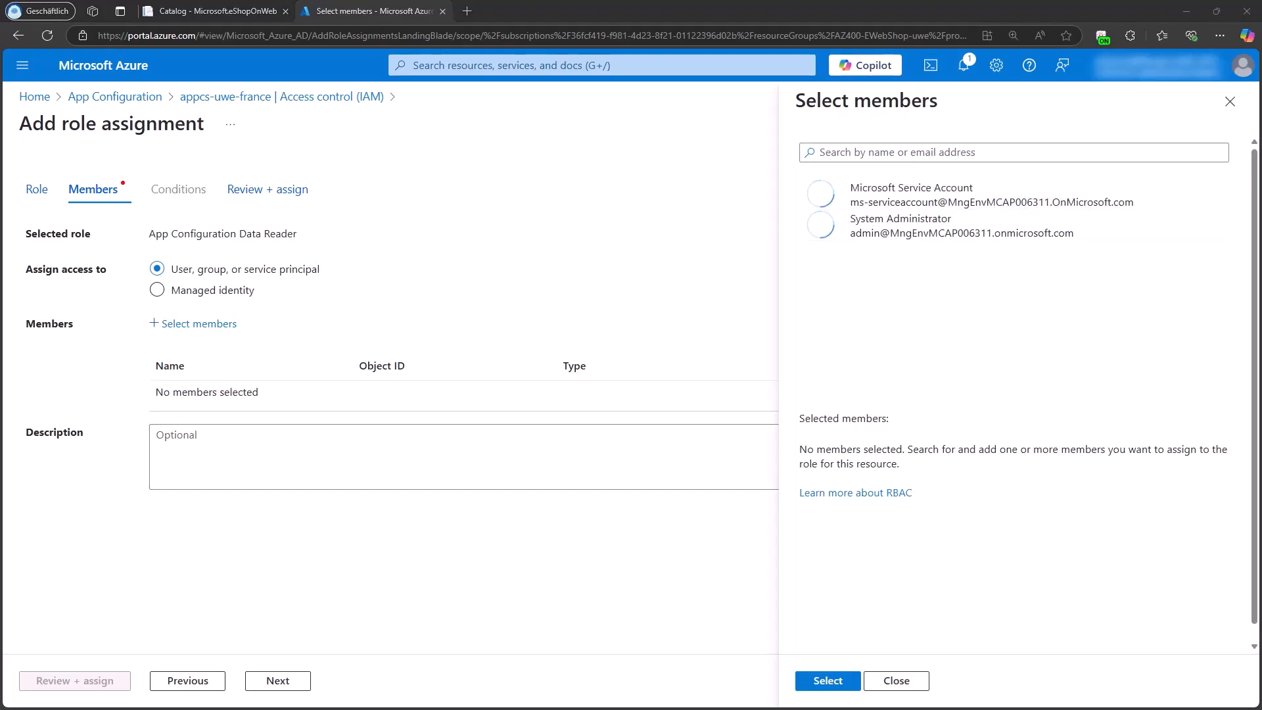
{"action": "left_click", "coordinate": [858, 154]}
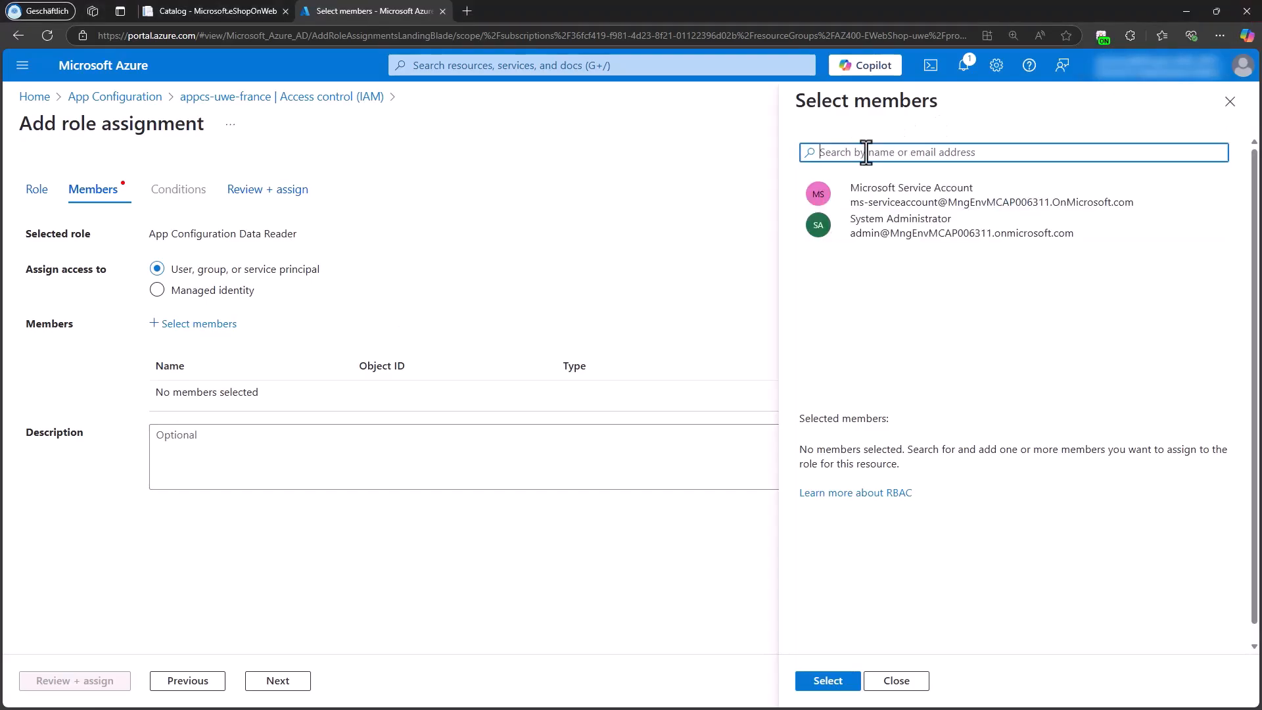
{"action": "key", "text": "ctrl+v"}
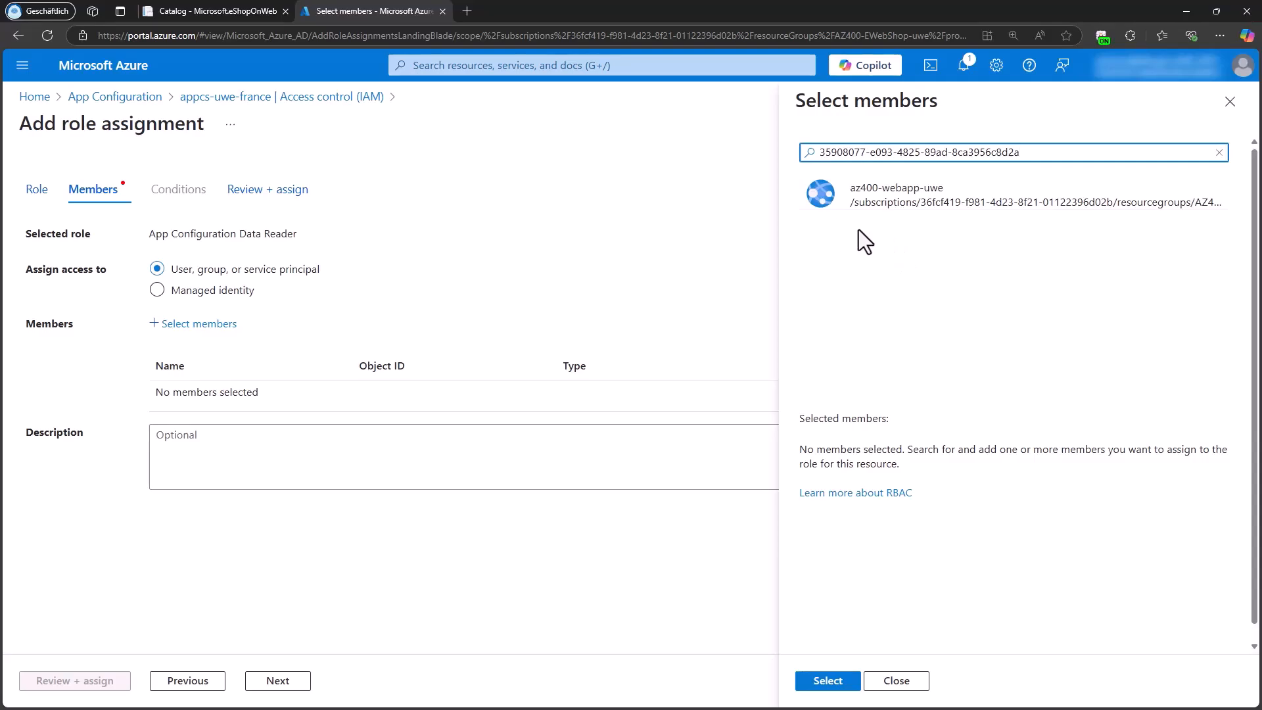
{"action": "left_click", "coordinate": [824, 199]}
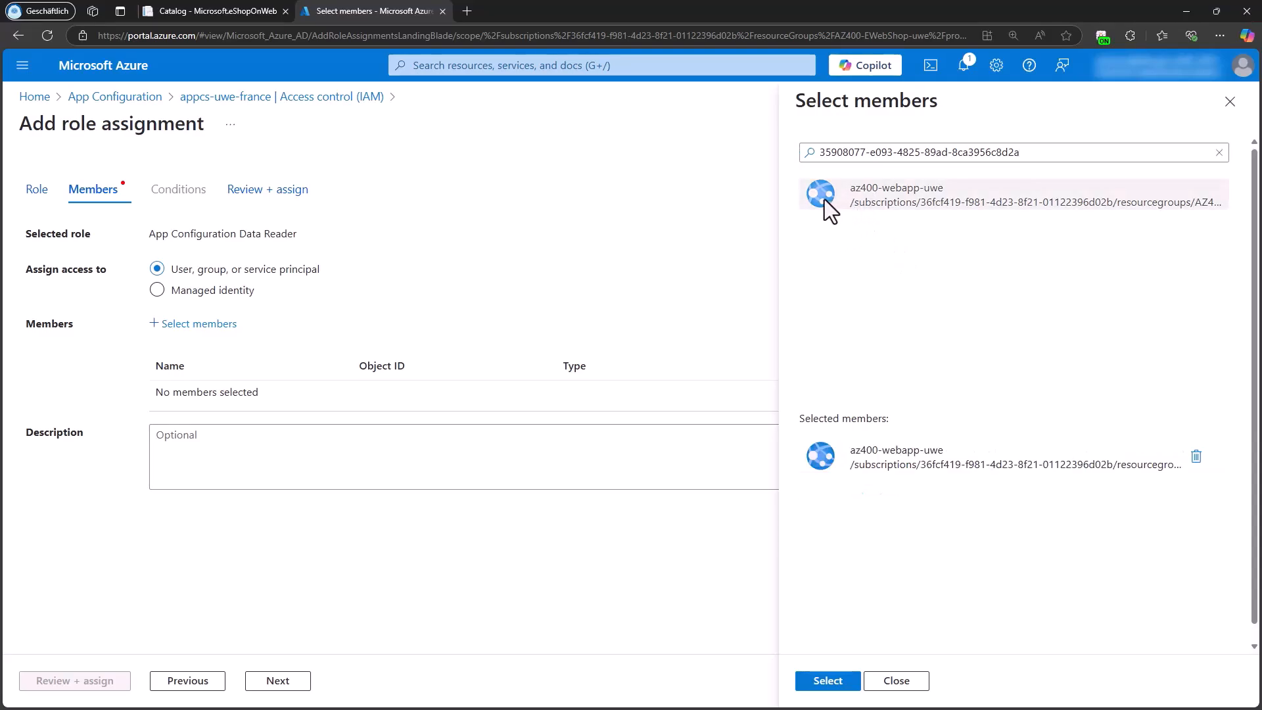
{"action": "left_click", "coordinate": [830, 682]}
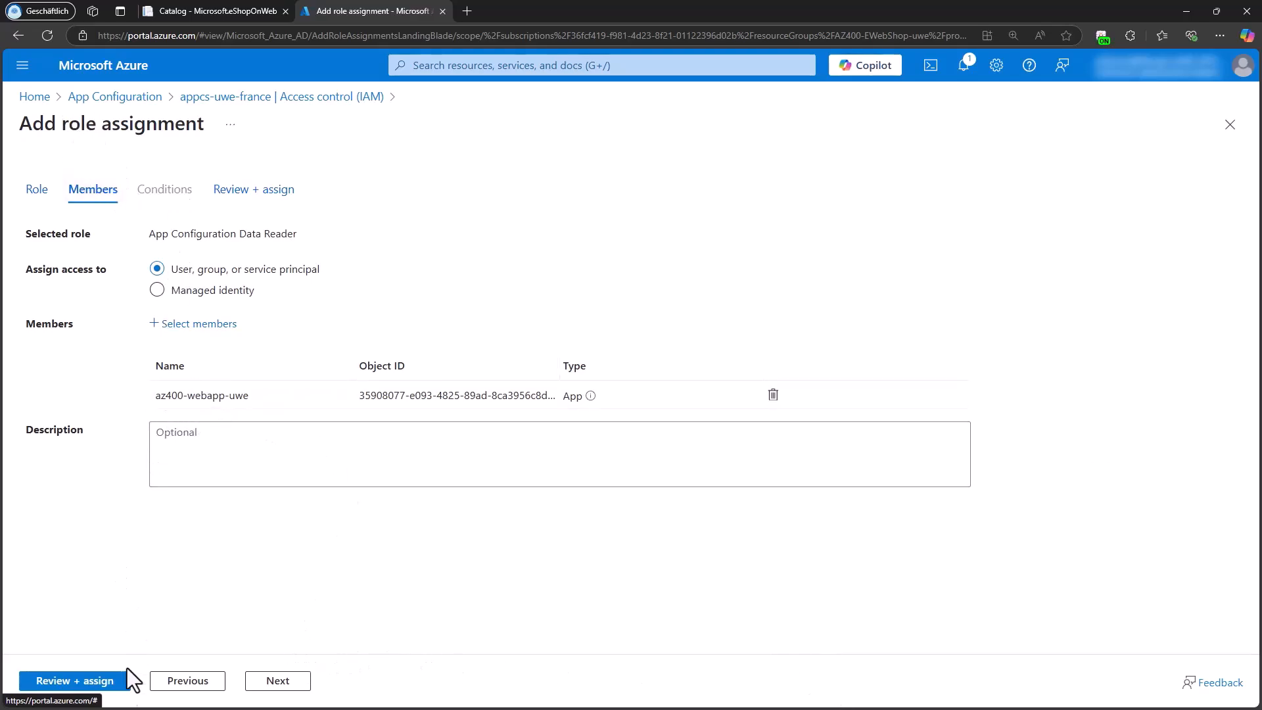
{"action": "left_click", "coordinate": [72, 681]}
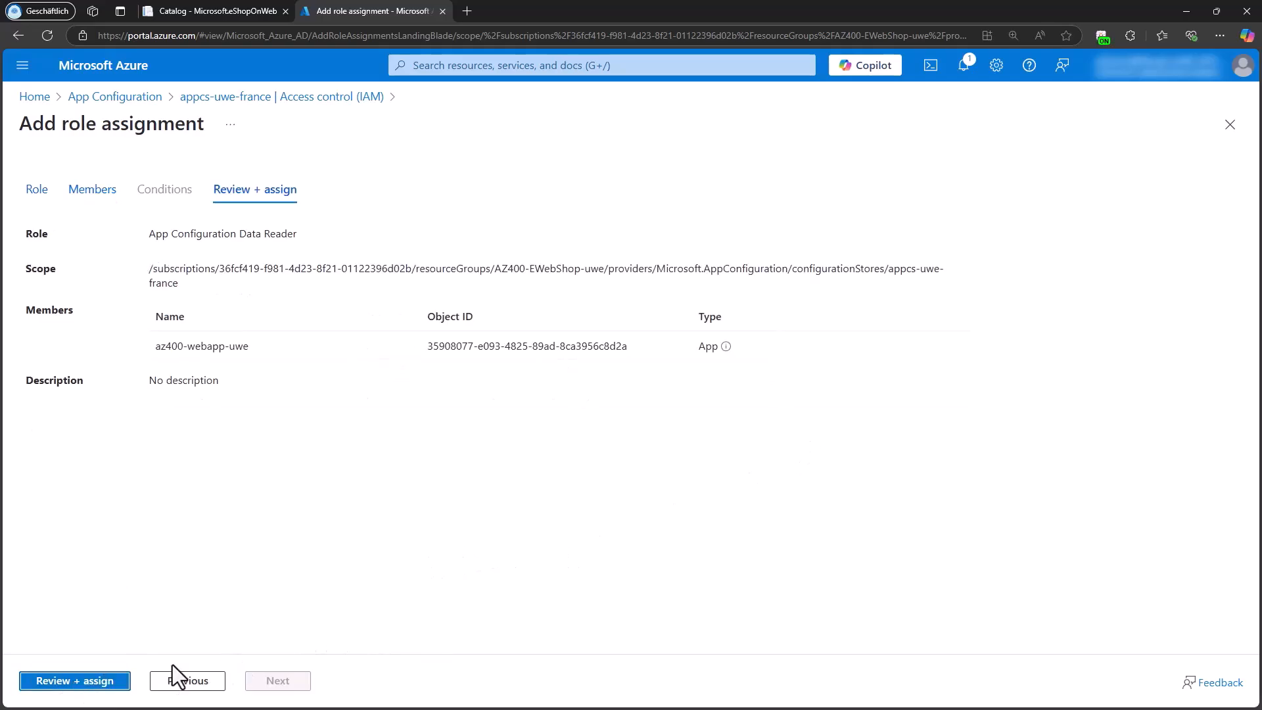
{"action": "left_click", "coordinate": [113, 682]}
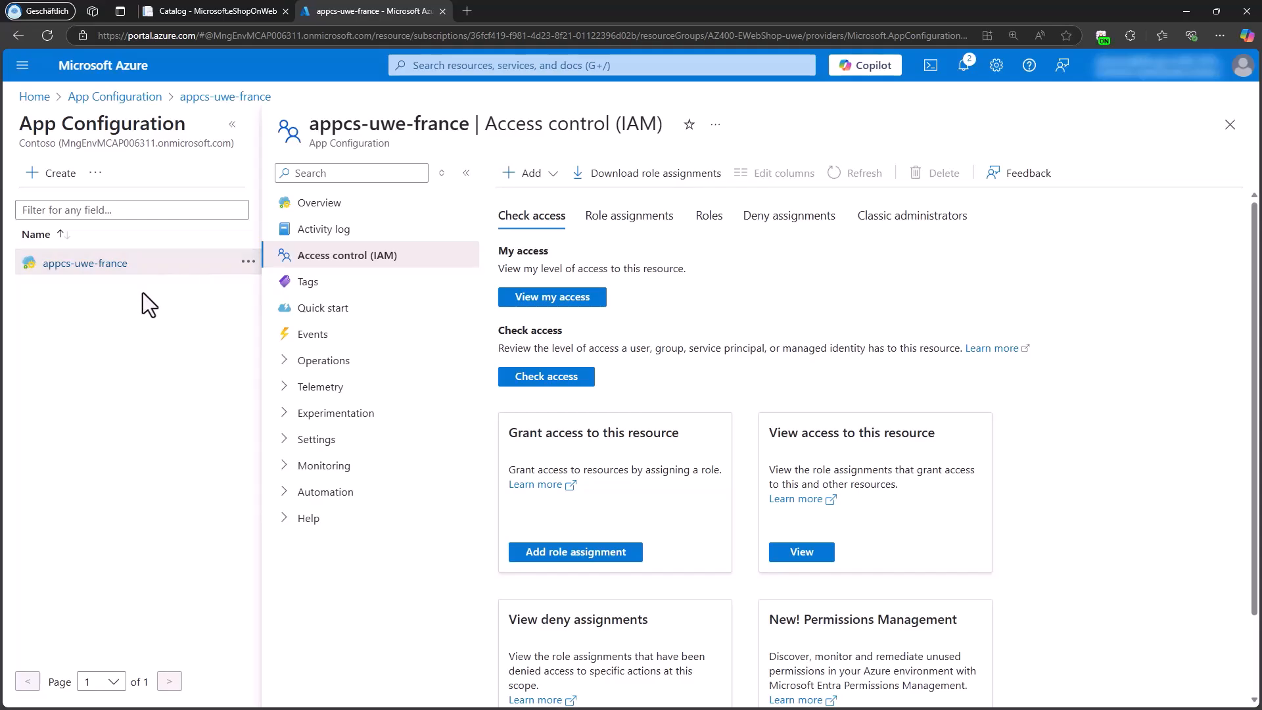
Step: Go to the az400-webapp-uwe app service and open its environment variables
{"action": "left_click", "coordinate": [33, 96]}
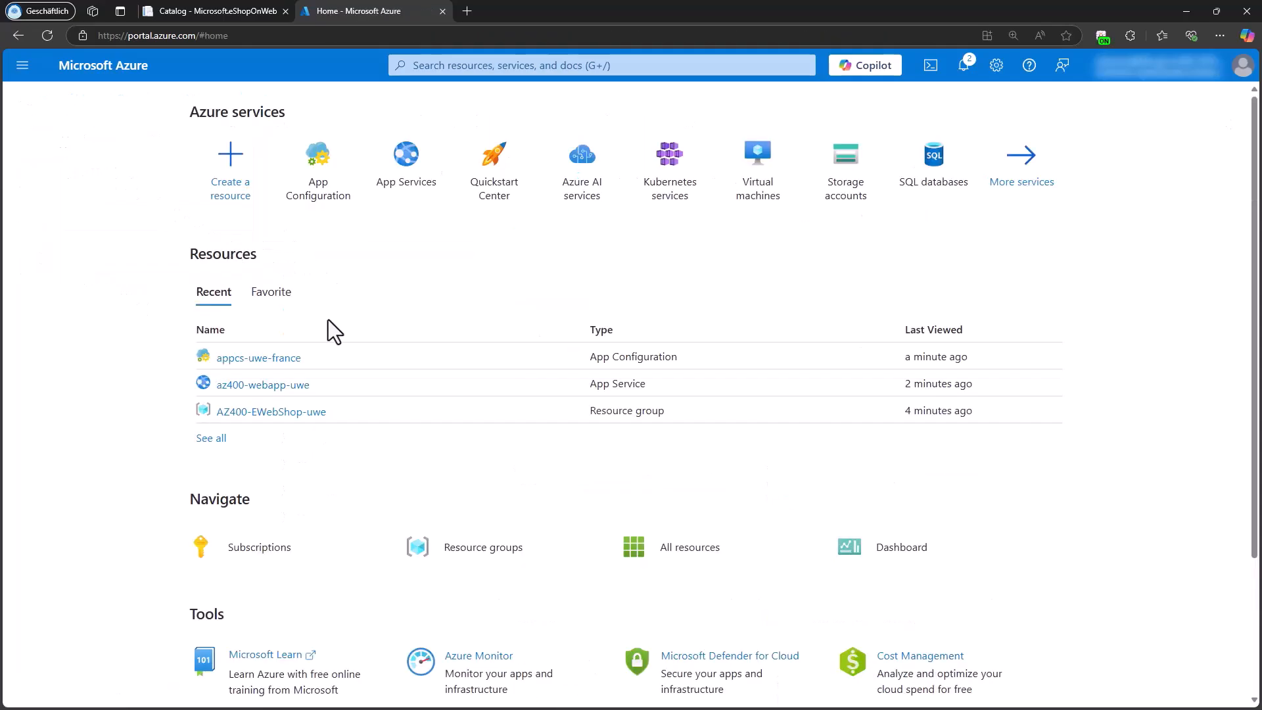
{"action": "left_click", "coordinate": [262, 390]}
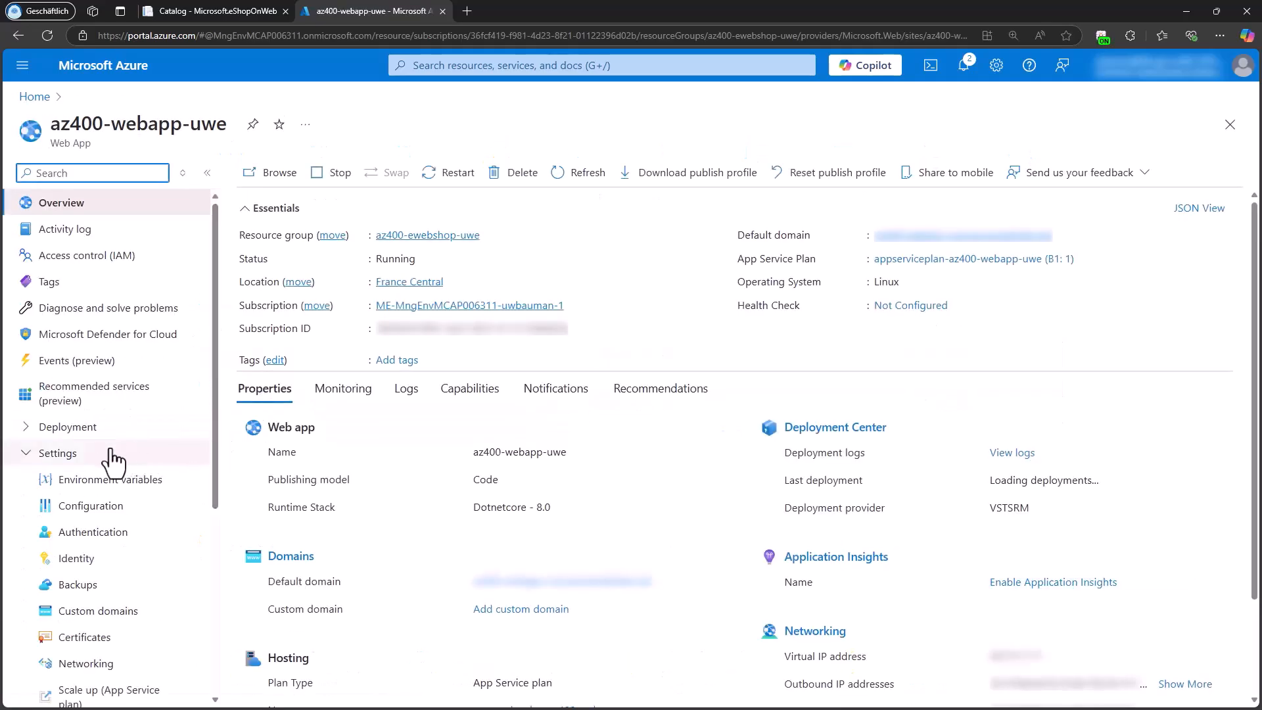
{"action": "left_click", "coordinate": [86, 494]}
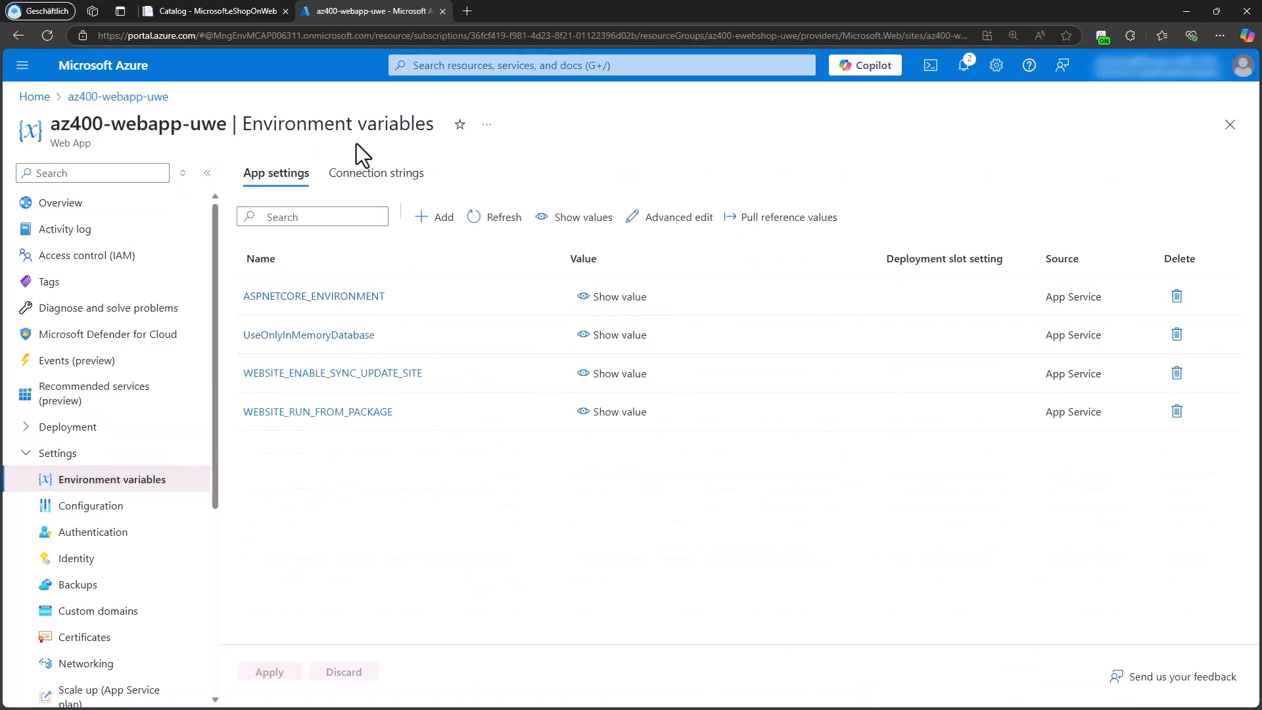
Step: Add an app setting named UseAppConfig with the value true
{"action": "left_click", "coordinate": [439, 218]}
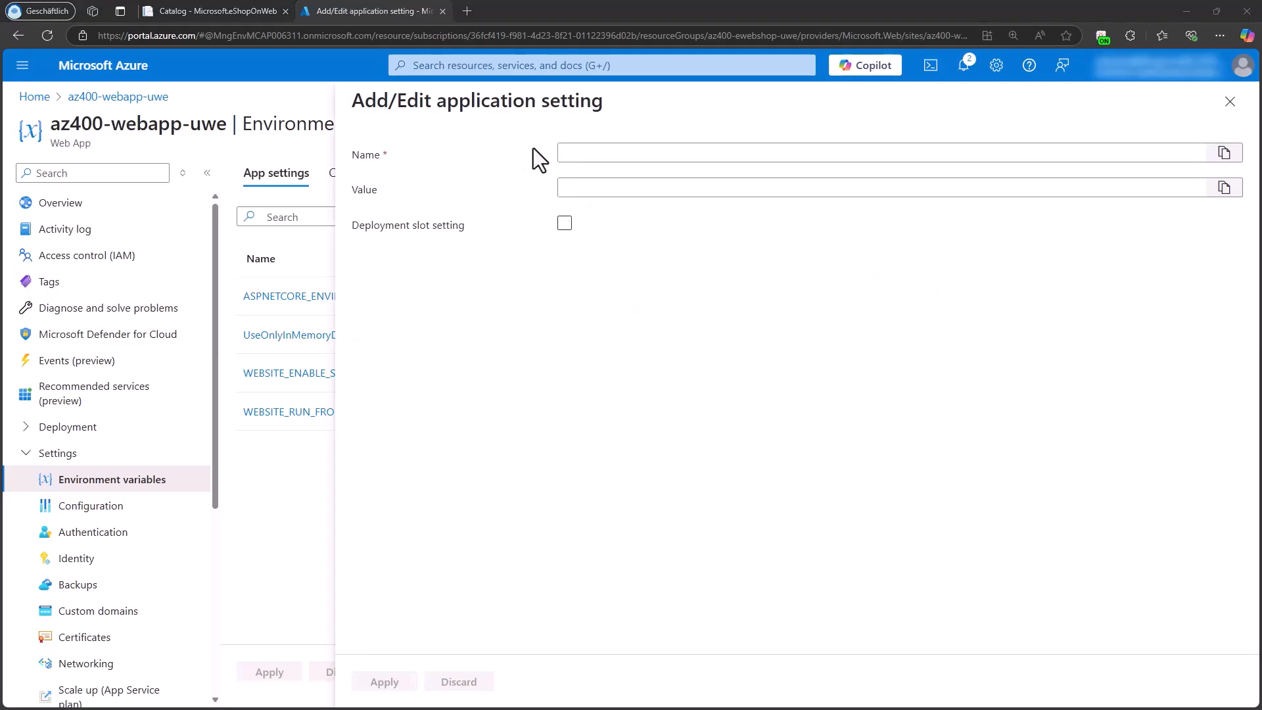
{"action": "left_click", "coordinate": [641, 156]}
{"action": "type", "text": "UseAppConfig"}
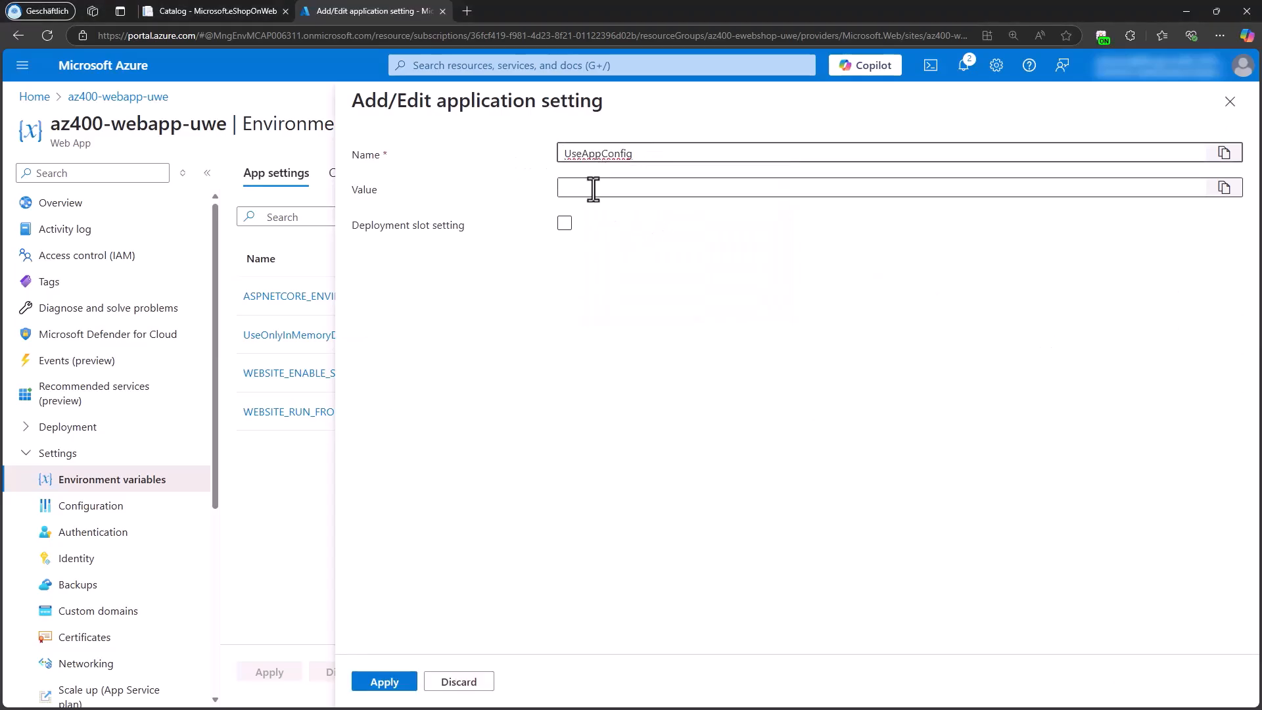
{"action": "left_click", "coordinate": [593, 190]}
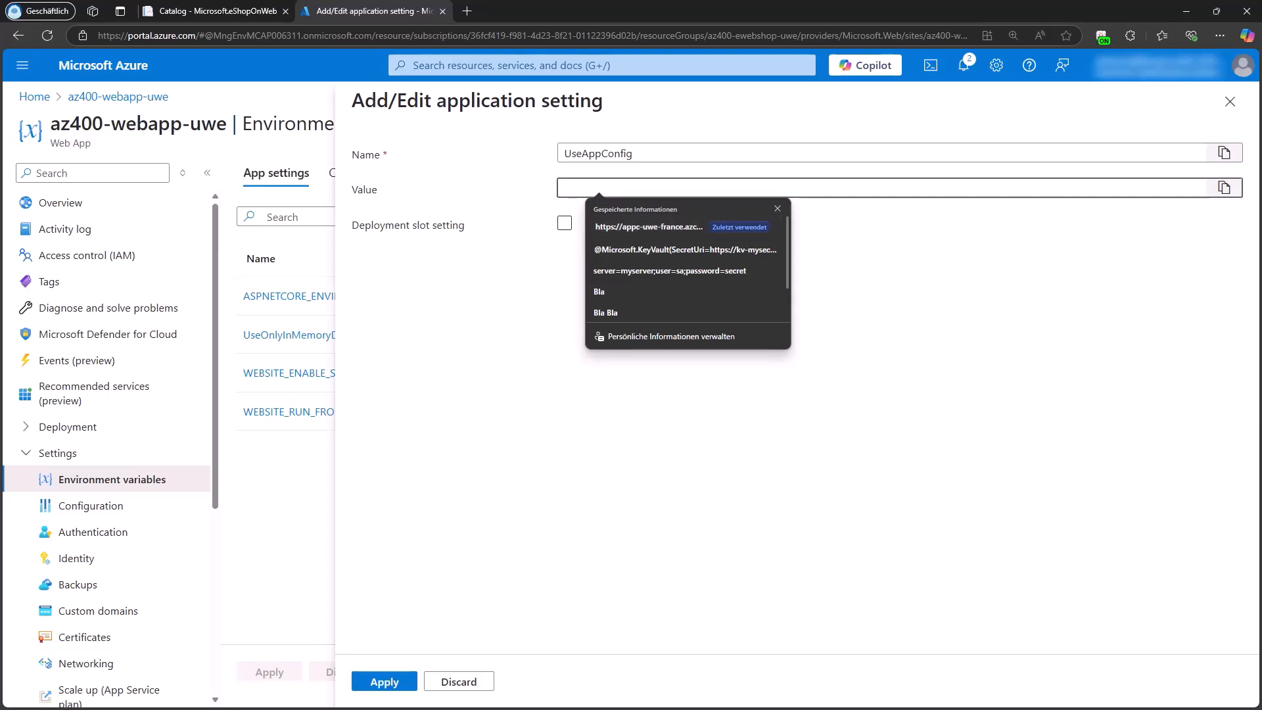
{"action": "key", "text": "alt+Tab"}
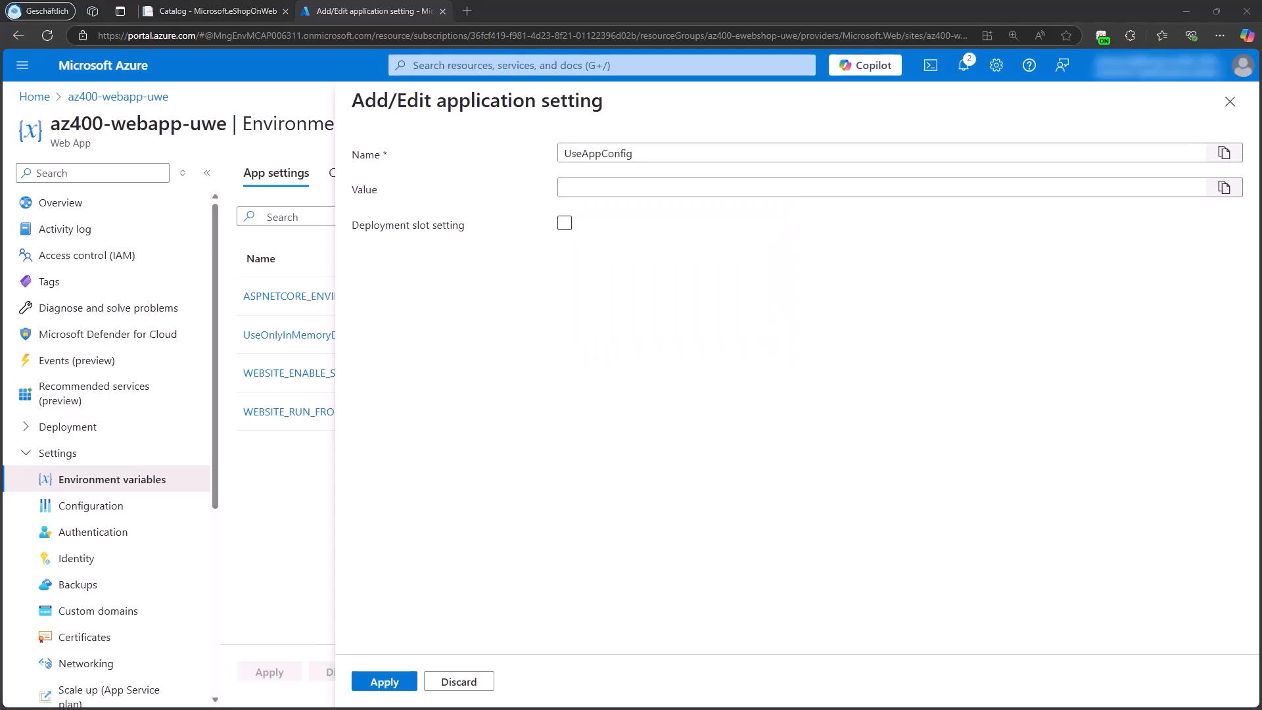
{"action": "left_click", "coordinate": [571, 189]}
{"action": "type", "text": "true"}
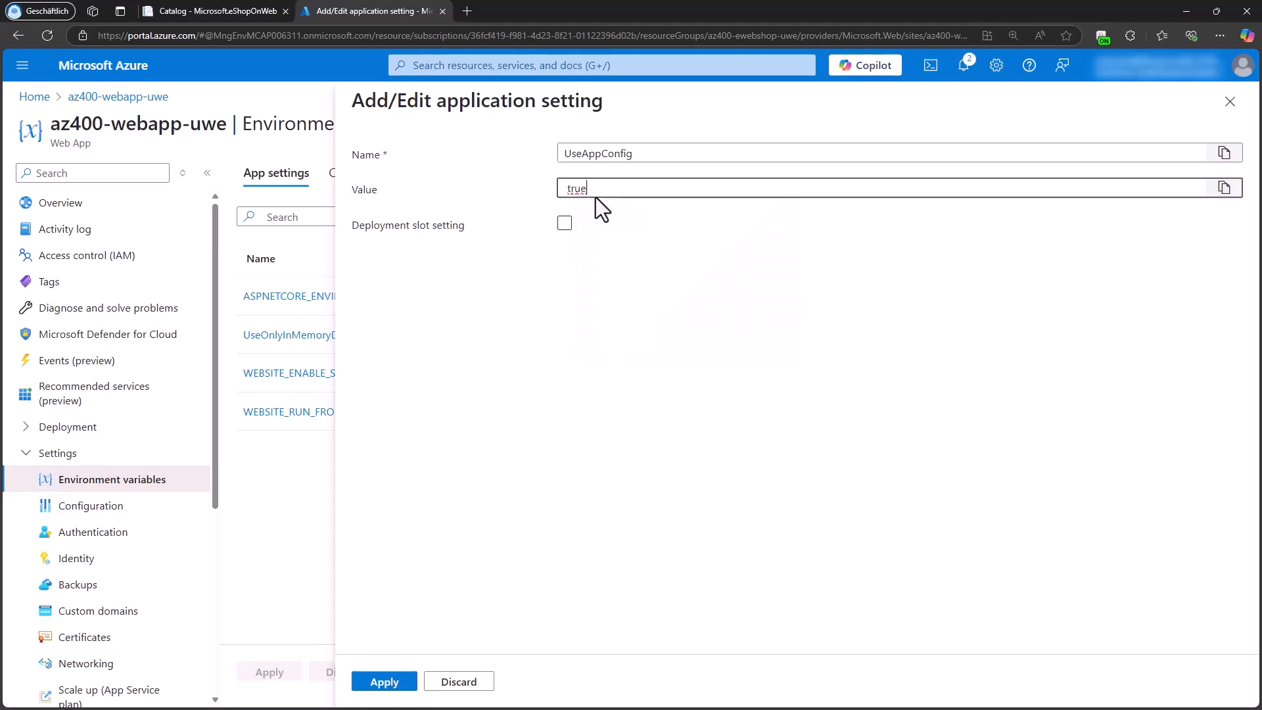
{"action": "key", "text": "Delete"}
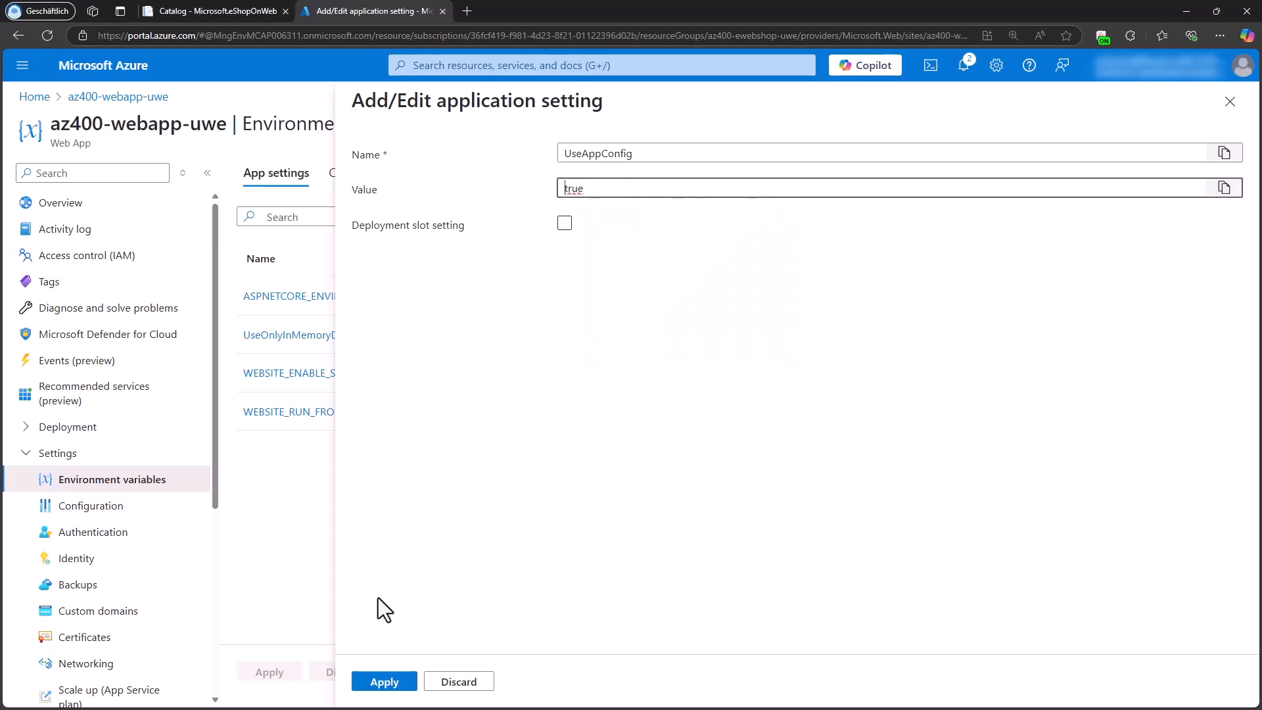
{"action": "left_click", "coordinate": [386, 682]}
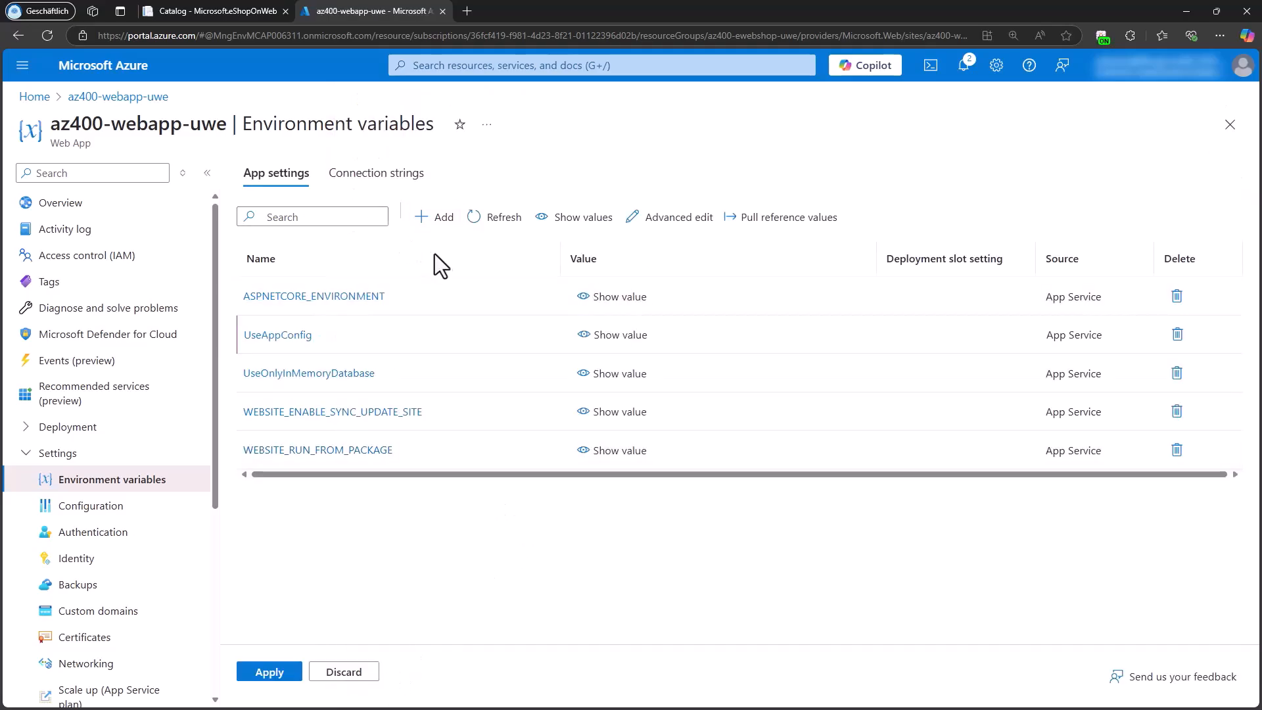
{"action": "left_click", "coordinate": [445, 220]}
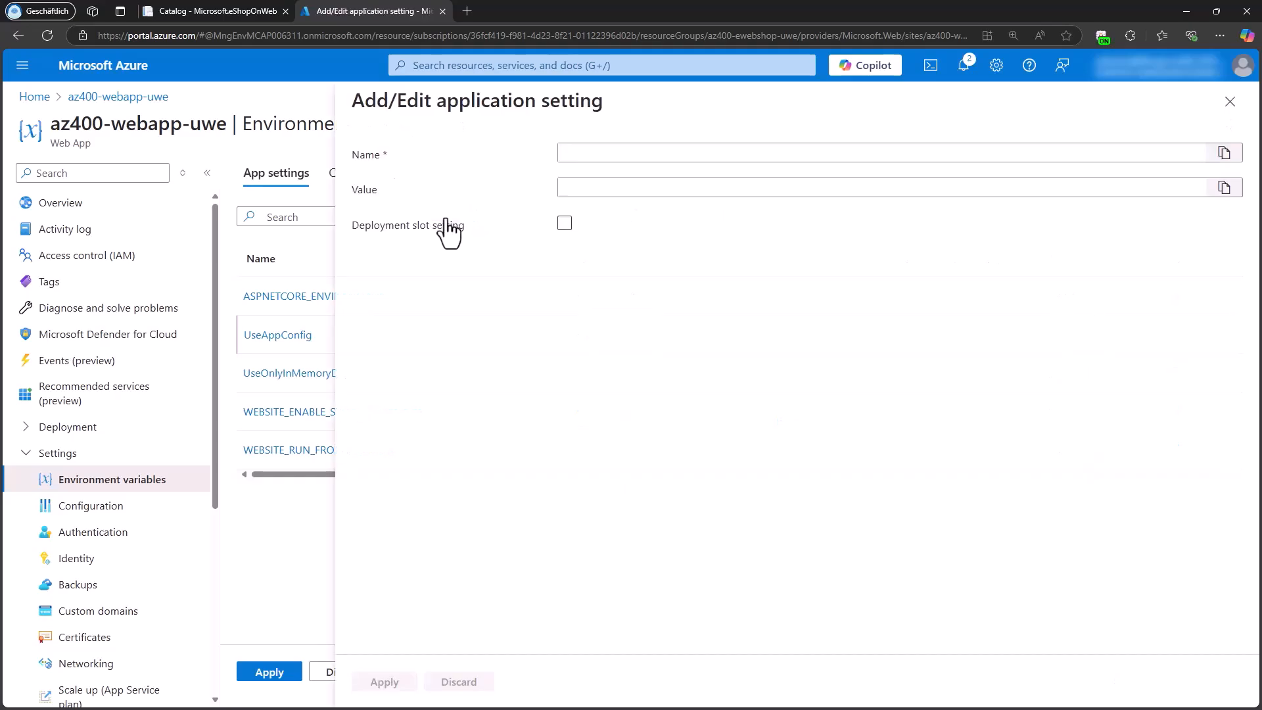
{"action": "left_click", "coordinate": [594, 153]}
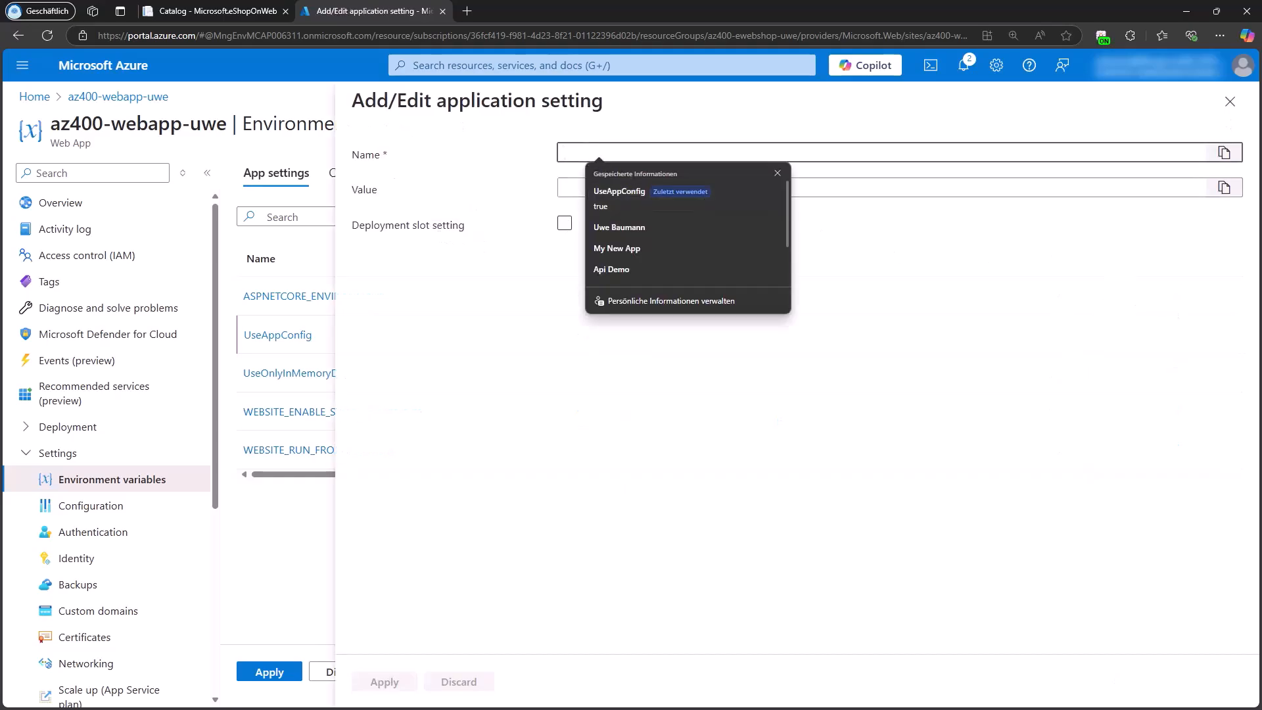
{"action": "key", "text": "alt+Tab"}
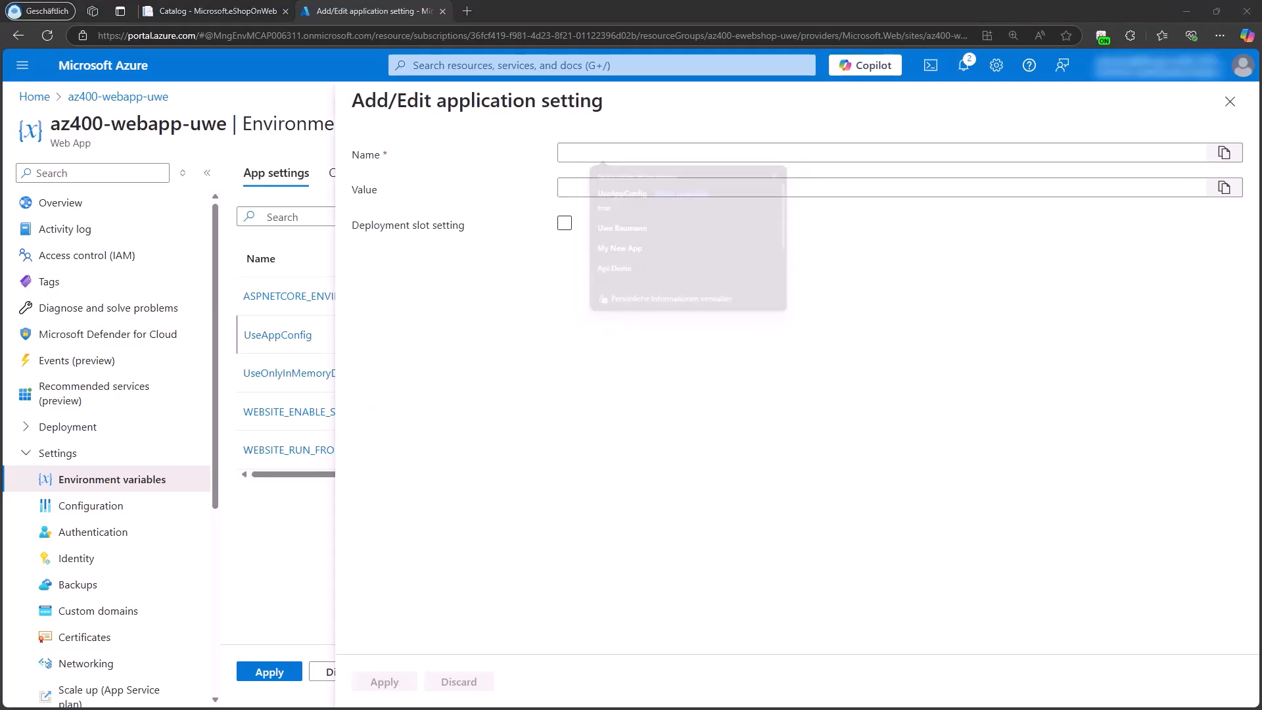
{"action": "left_click", "coordinate": [572, 155]}
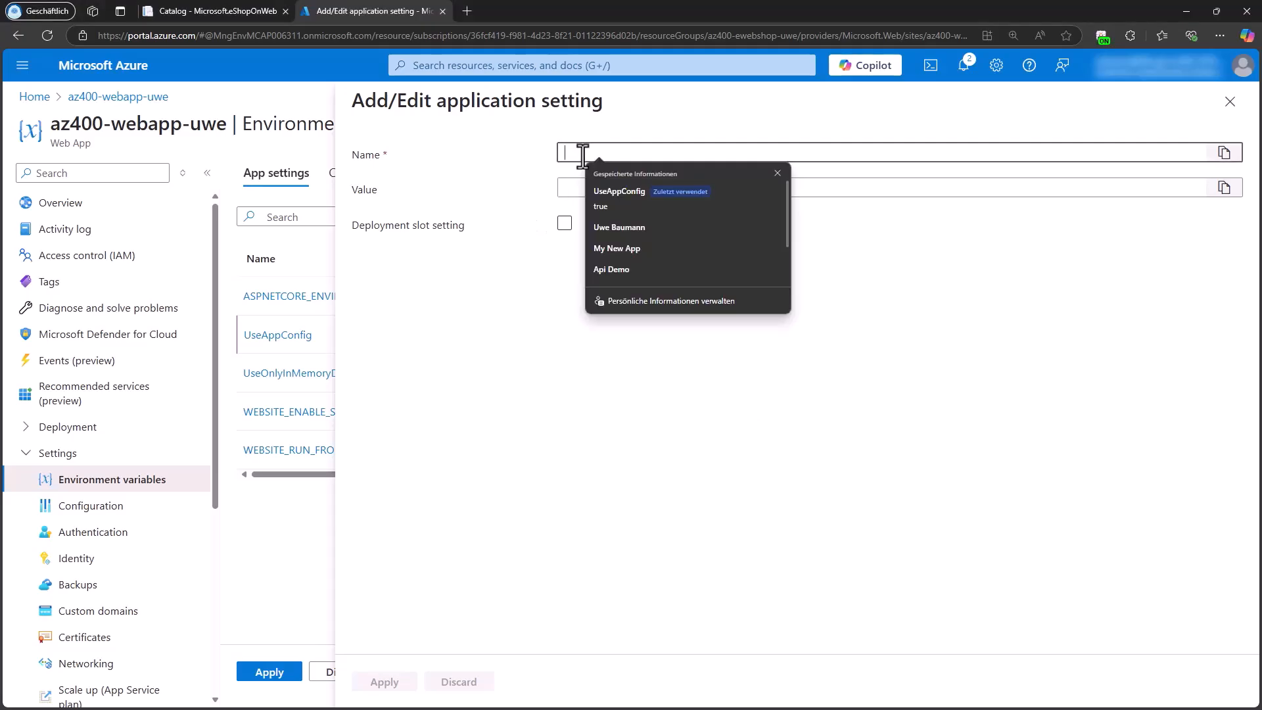
{"action": "type", "text": "AppConfigEndpoint"}
{"action": "left_click", "coordinate": [591, 191]}
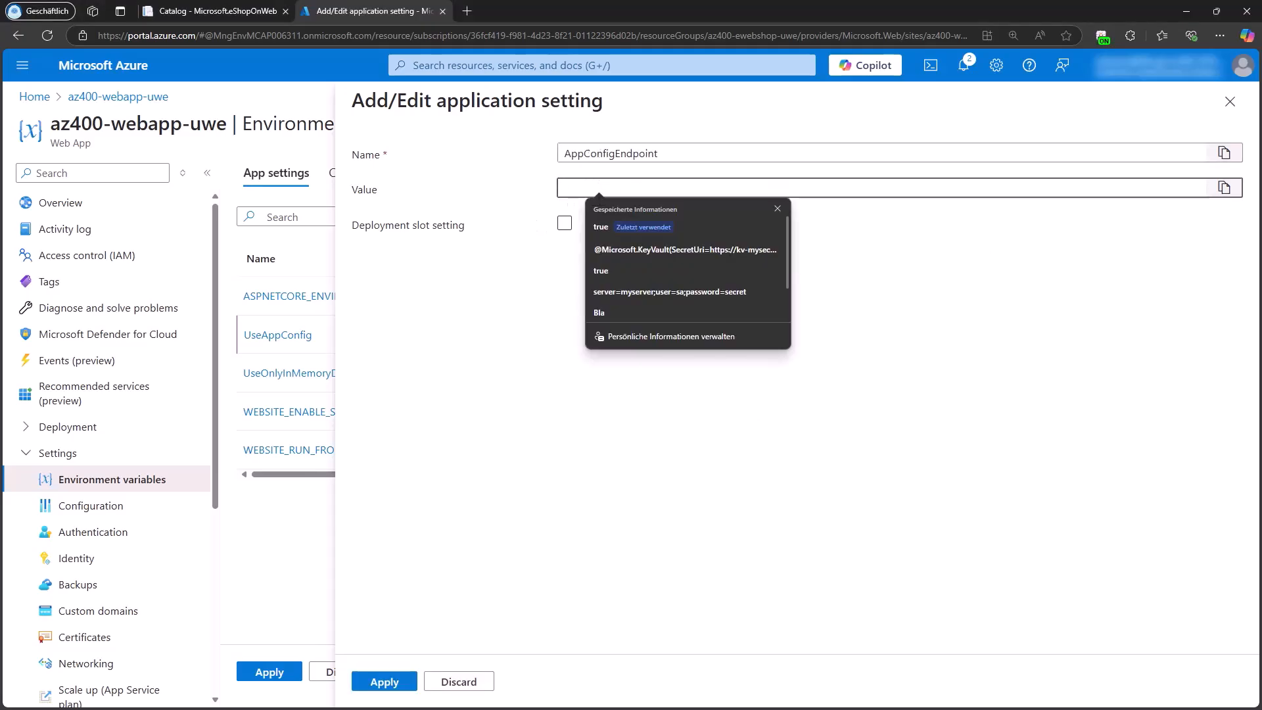
{"action": "key", "text": "alt+Tab"}
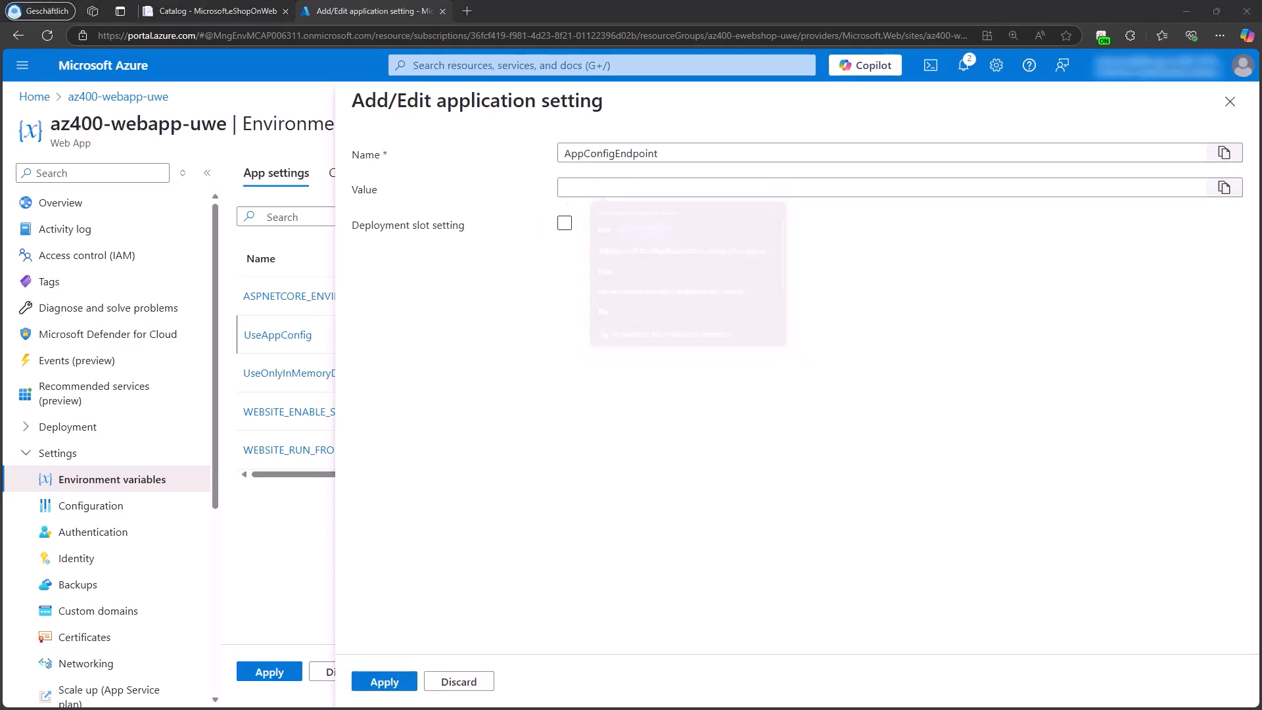
{"action": "left_click", "coordinate": [687, 189]}
{"action": "type", "text": "https://appcs-uwe-france.azconfig.io"}
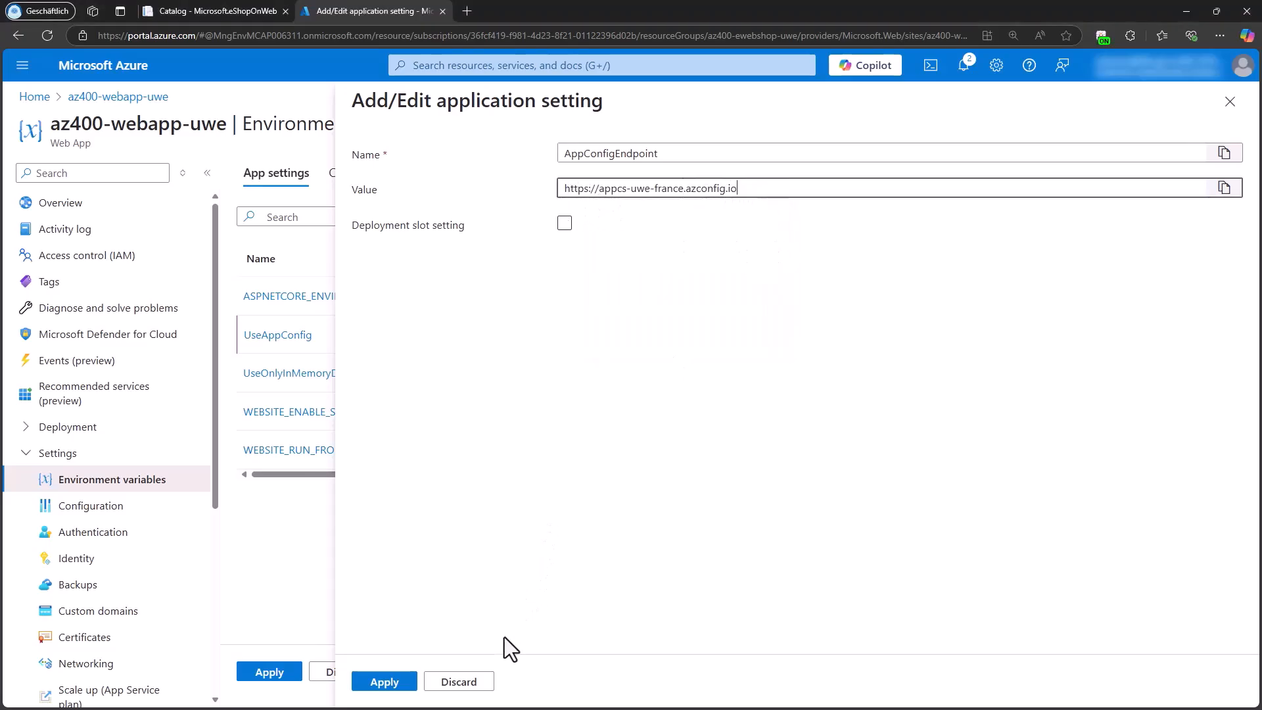
{"action": "left_click", "coordinate": [382, 684]}
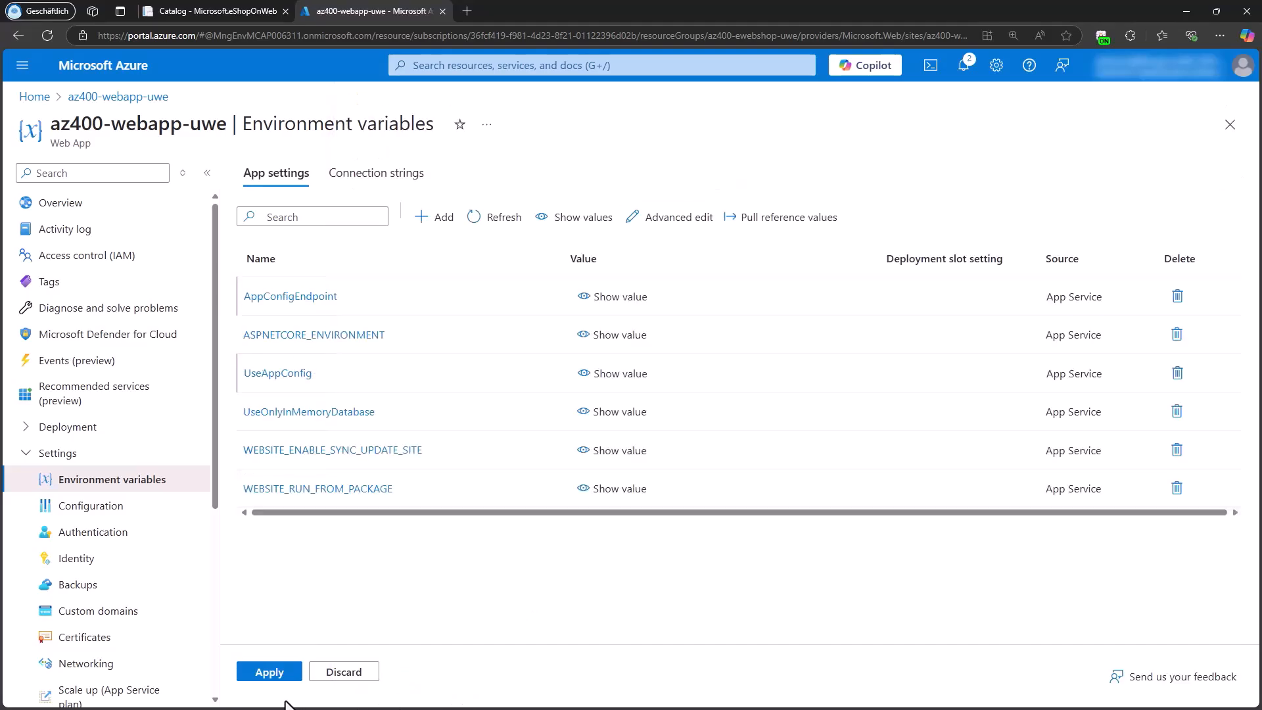
{"action": "left_click", "coordinate": [269, 672]}
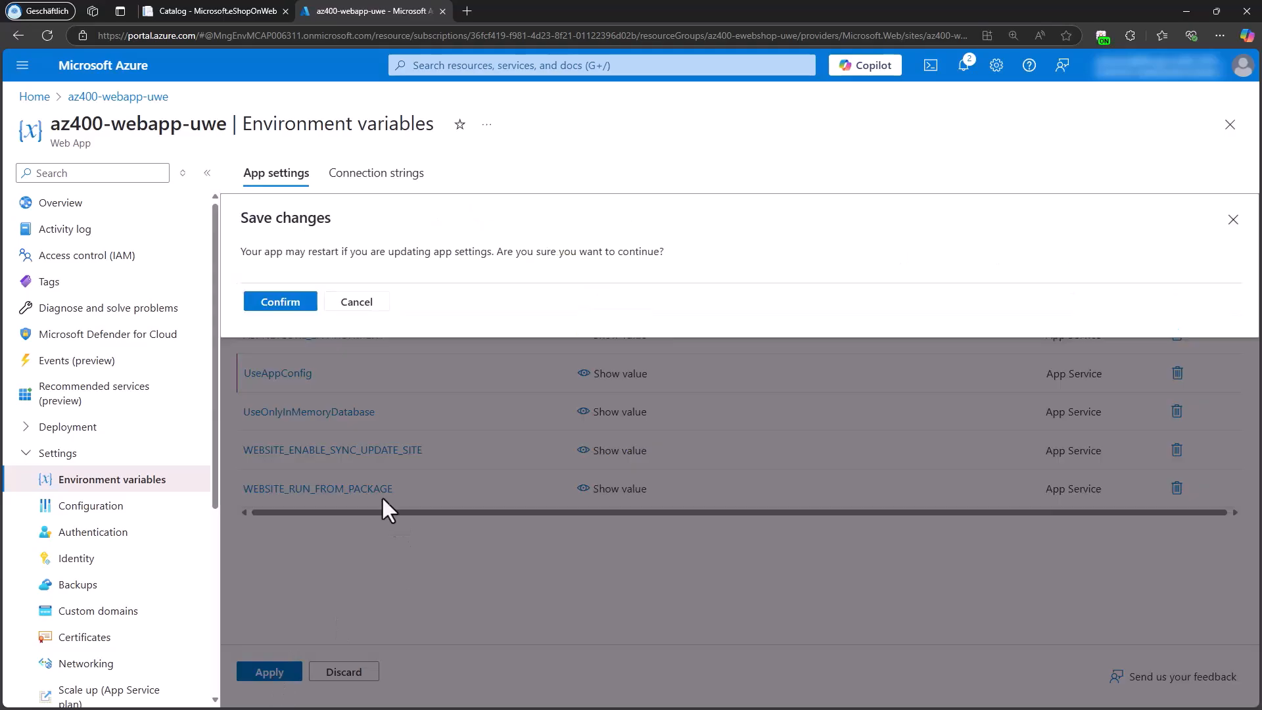
{"action": "left_click", "coordinate": [290, 314]}
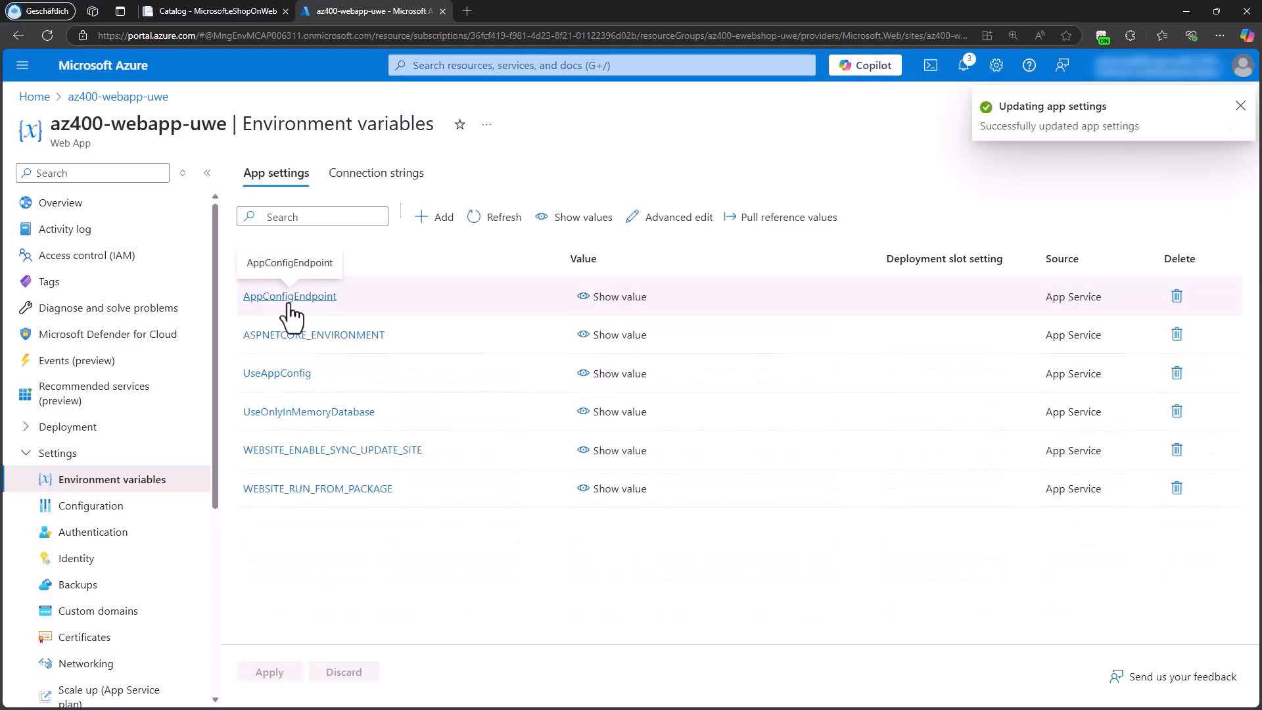
Step: Return to the overview of az400-webapp-uwe and stop the web app
{"action": "left_click", "coordinate": [92, 205]}
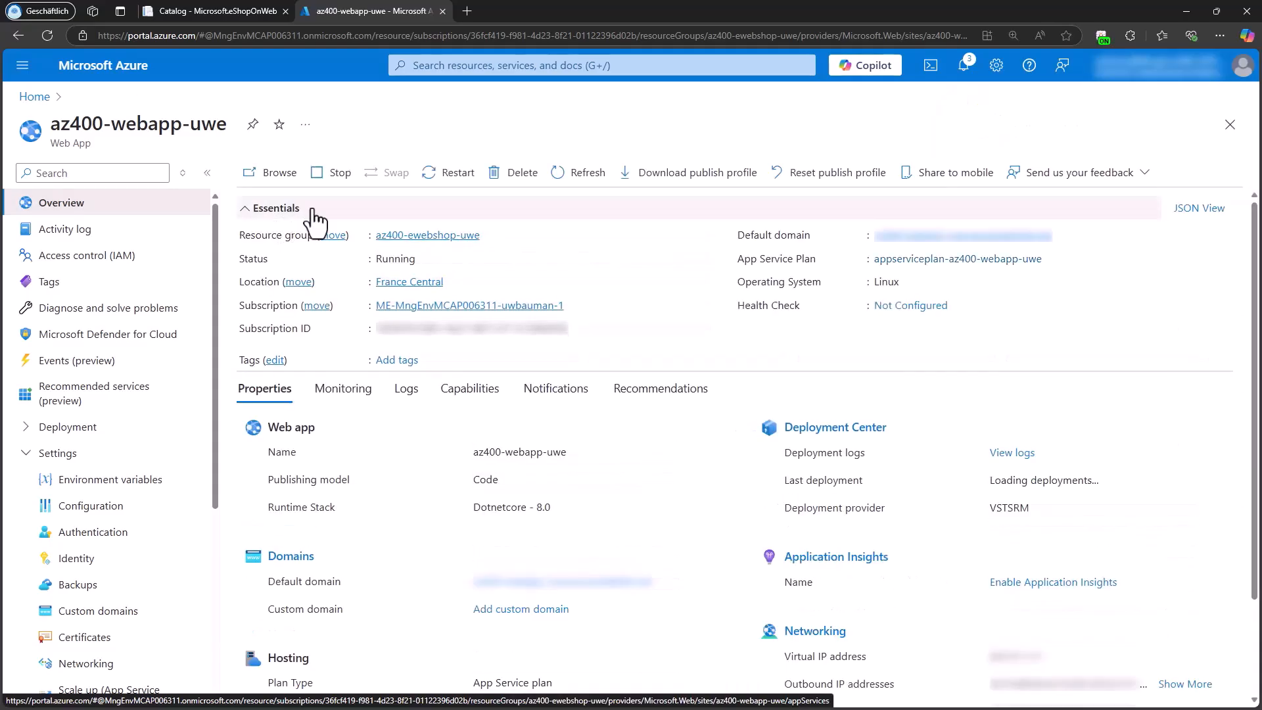
{"action": "left_click", "coordinate": [323, 175]}
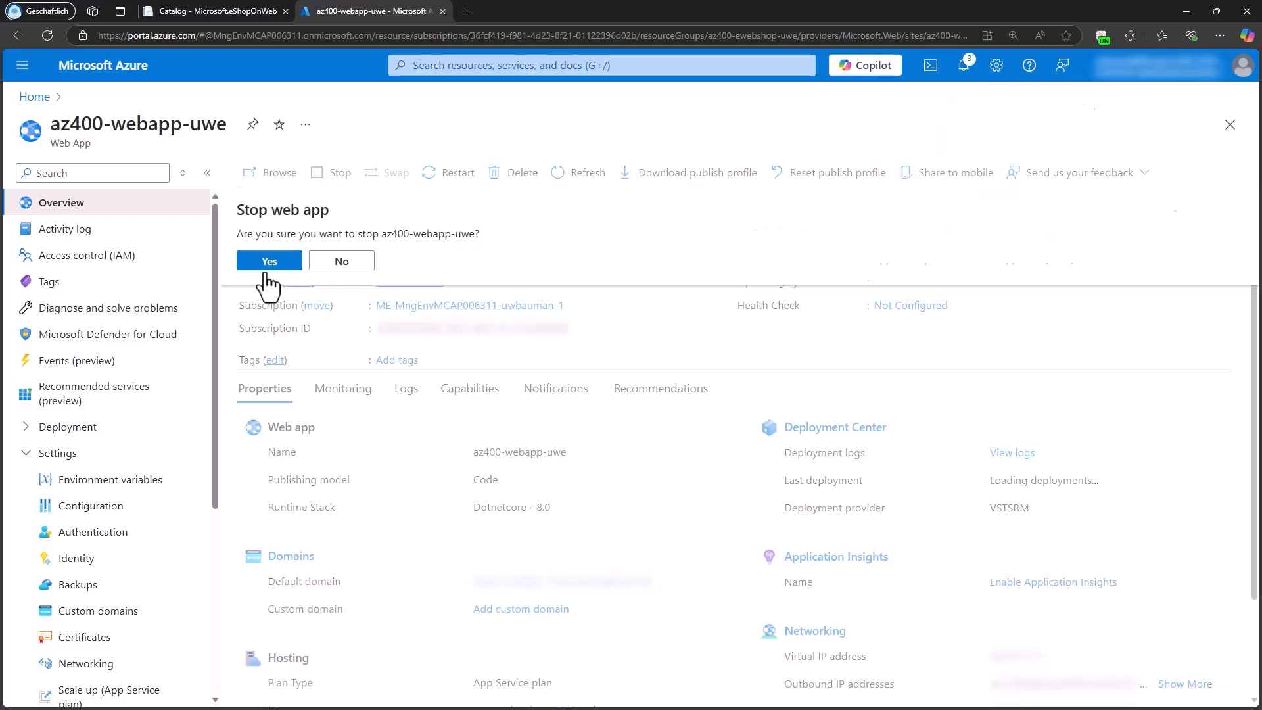
{"action": "left_click", "coordinate": [269, 261]}
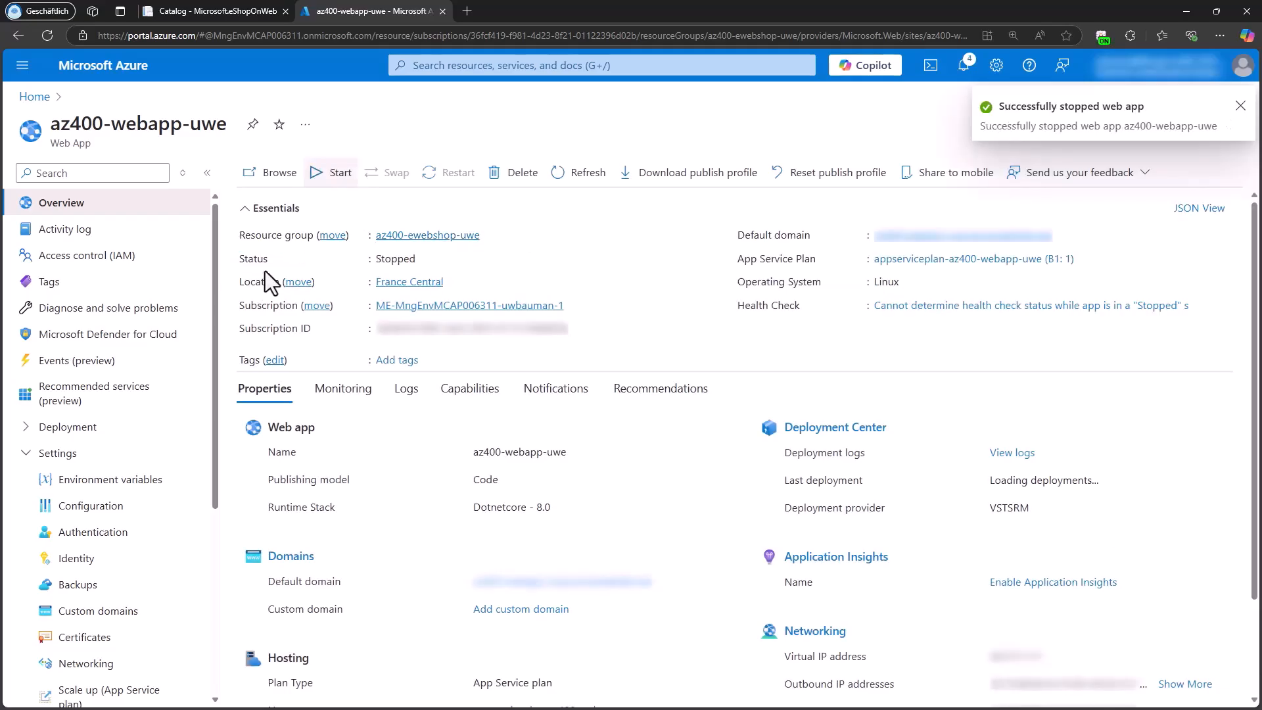
Step: Start the az400-webapp-uwe web app, then switch to the eShopOnWeb site, reload it and return to its home page
{"action": "left_click", "coordinate": [336, 189]}
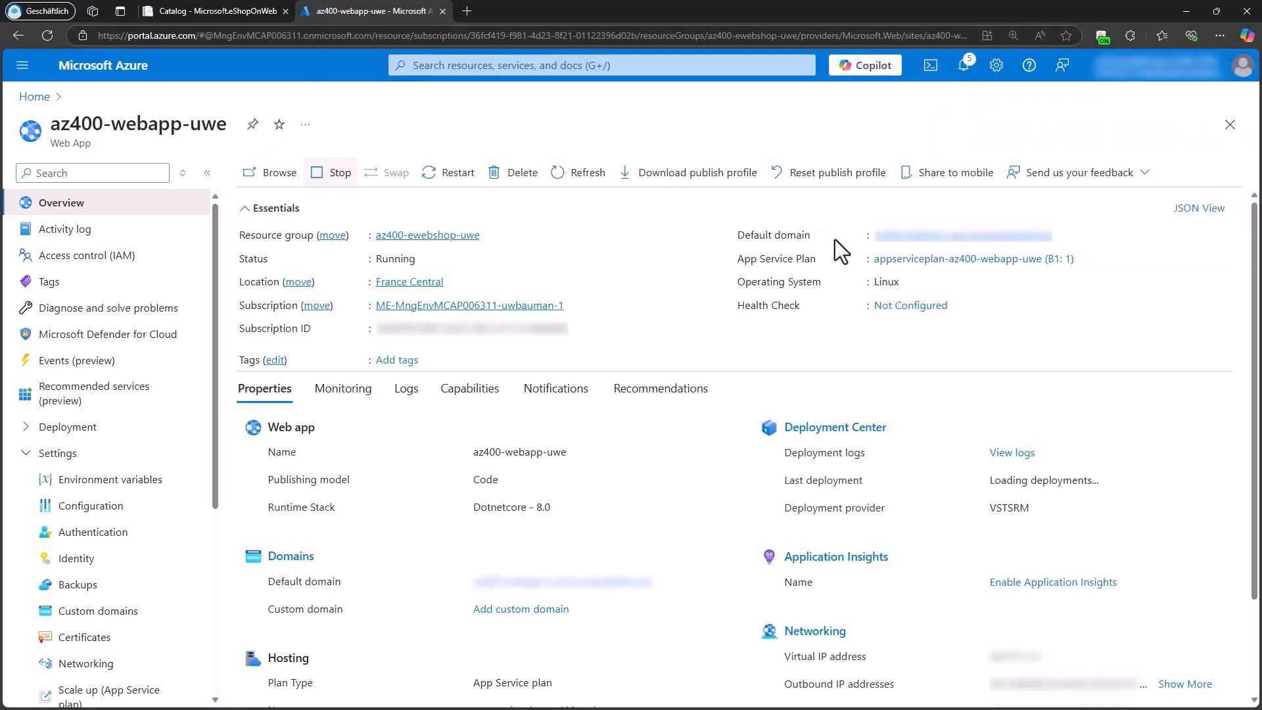
{"action": "left_click", "coordinate": [212, 16]}
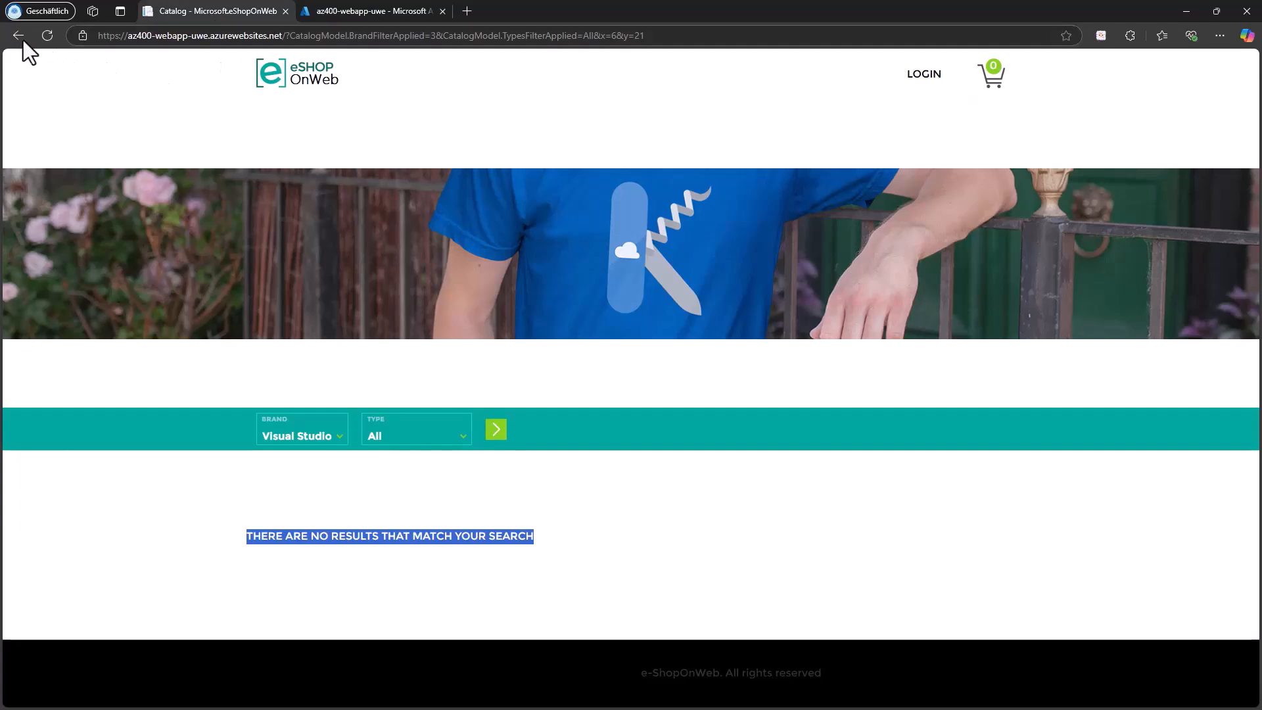
{"action": "left_click", "coordinate": [48, 35]}
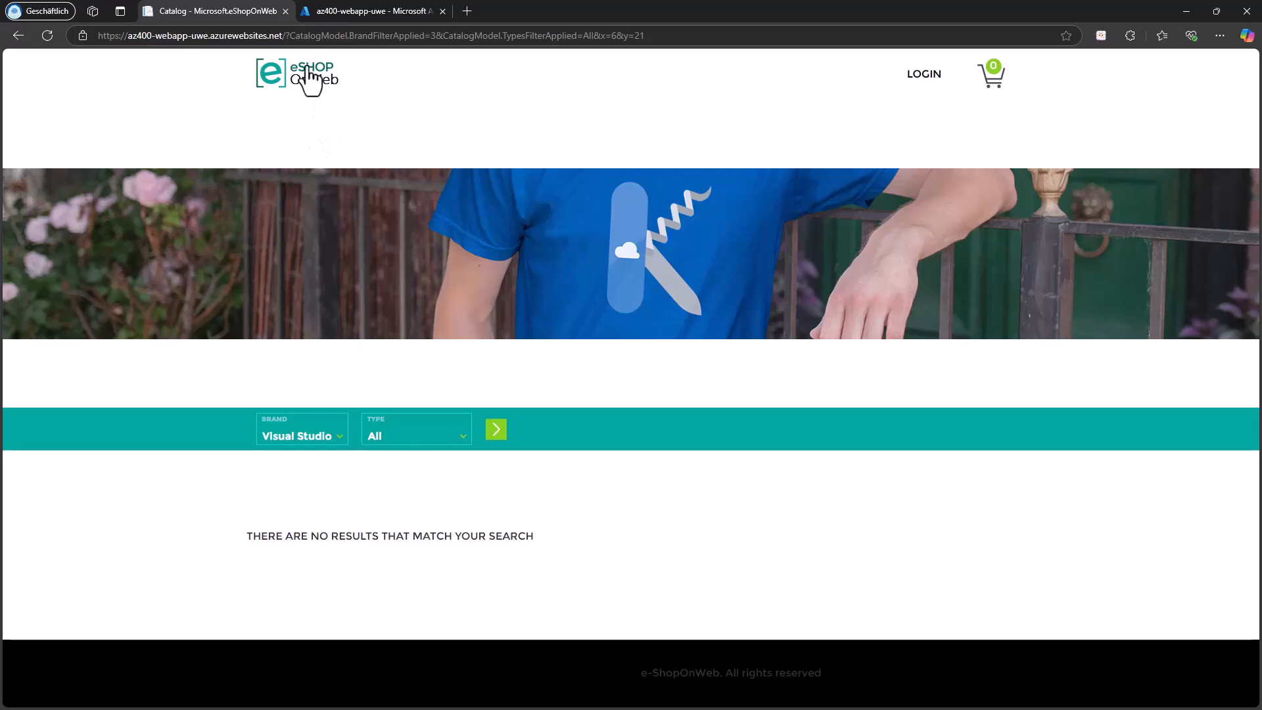
{"action": "left_click", "coordinate": [311, 80]}
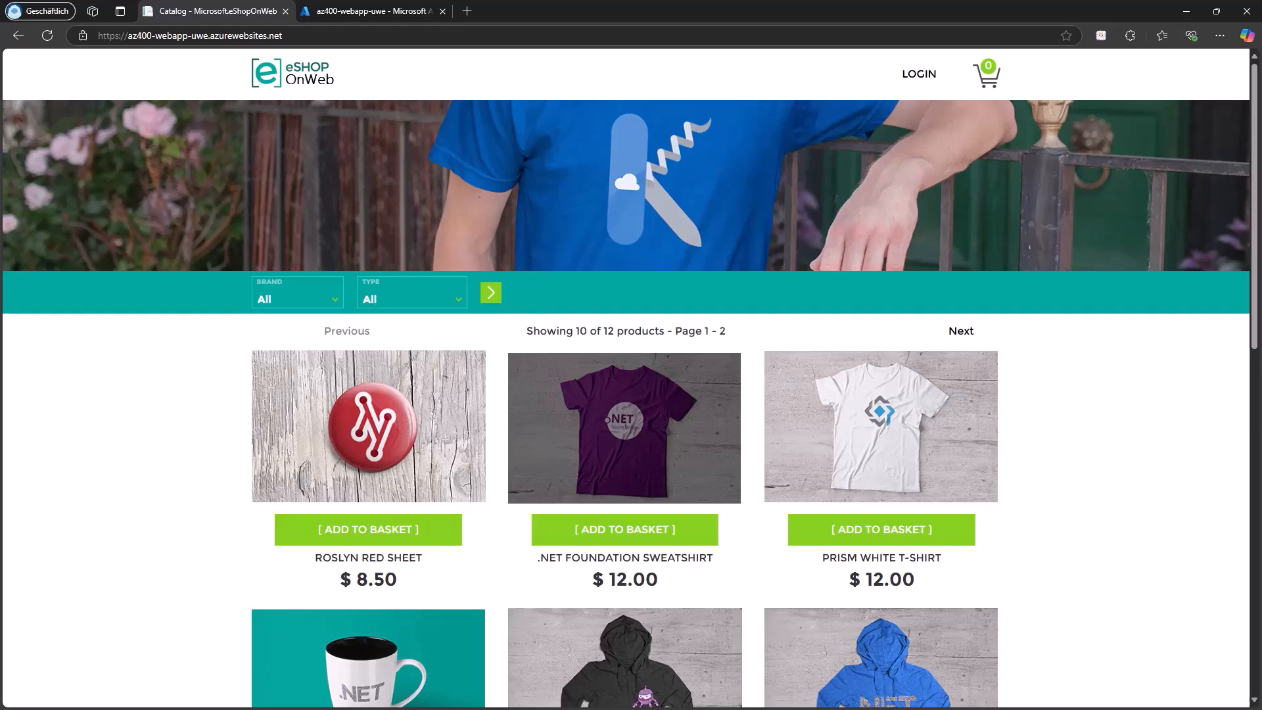
Step: Filter the shop catalog by the Visual Studio brand to check the no-results message, and return to the home page
{"action": "left_click", "coordinate": [321, 301]}
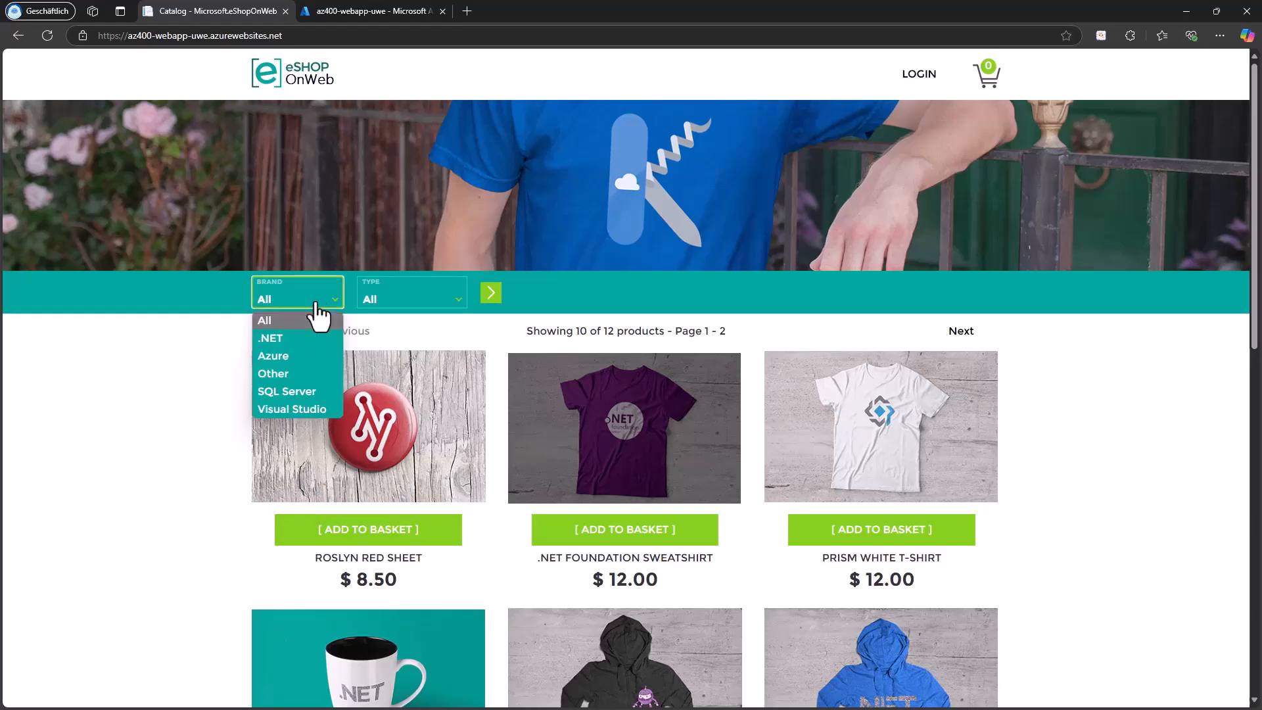
{"action": "left_click", "coordinate": [298, 408]}
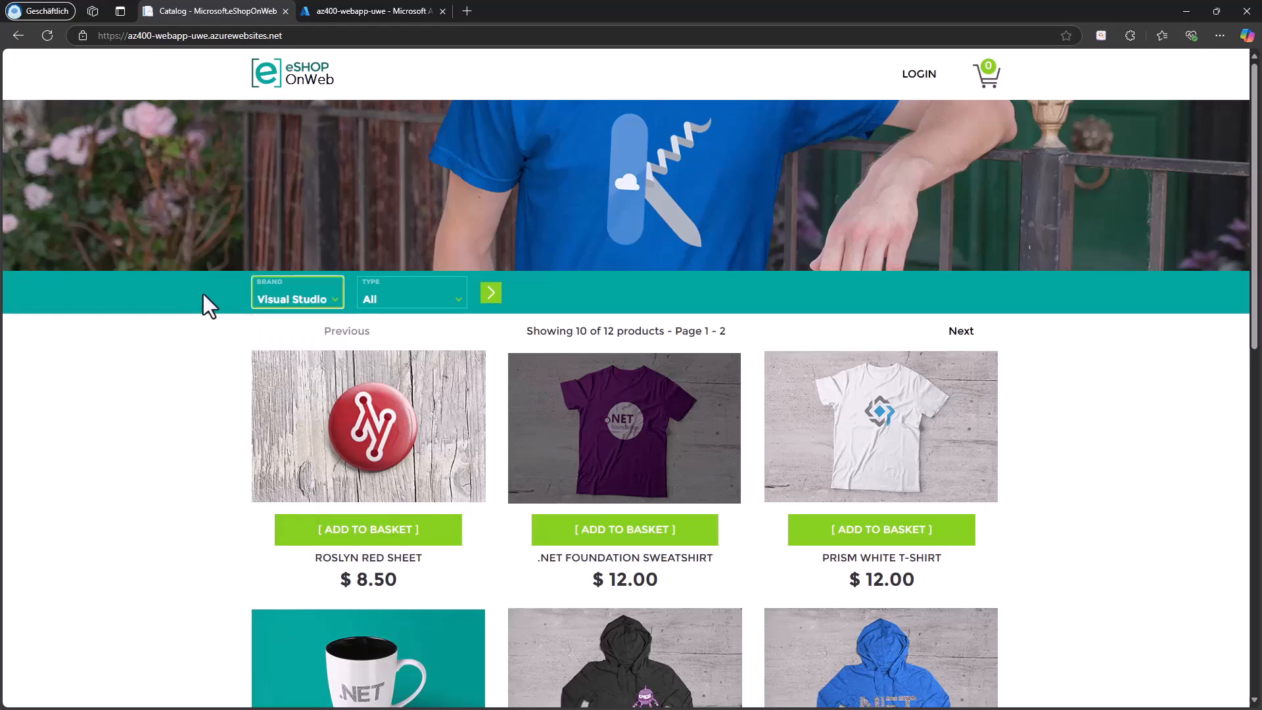
{"action": "left_click", "coordinate": [492, 296]}
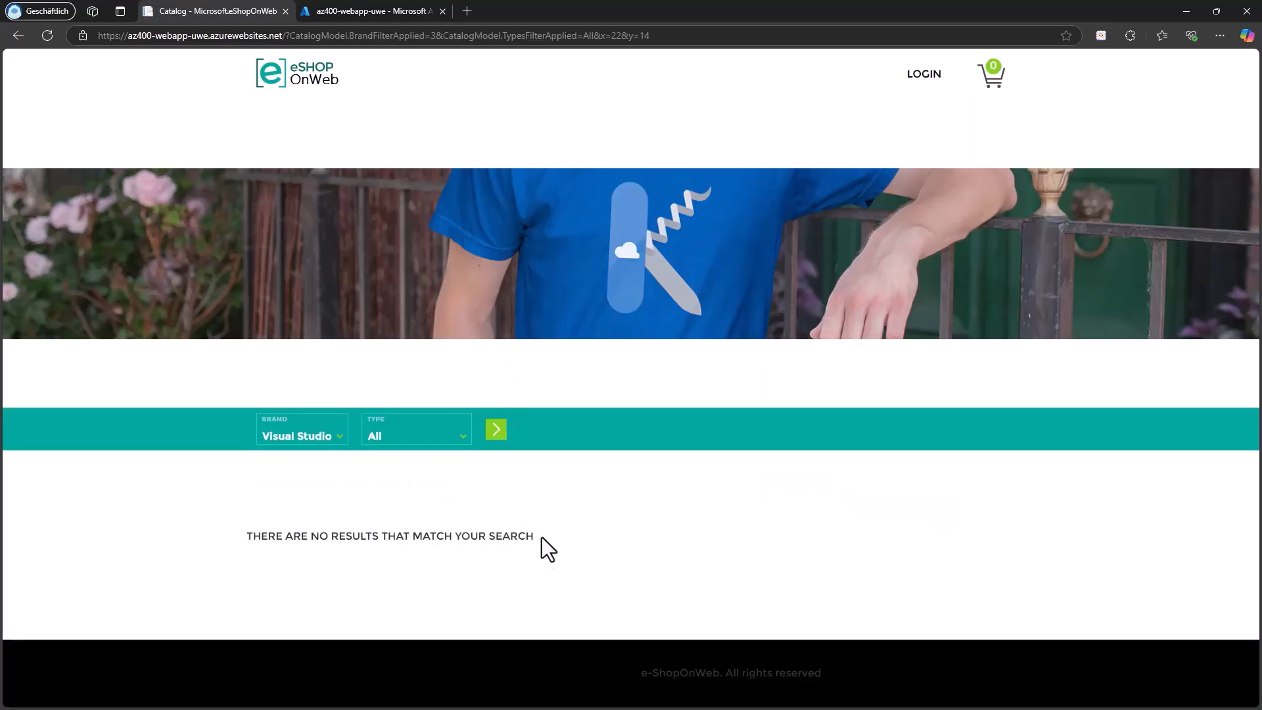
{"action": "left_click_drag", "start_coordinate": [541, 538], "coordinate": [250, 549]}
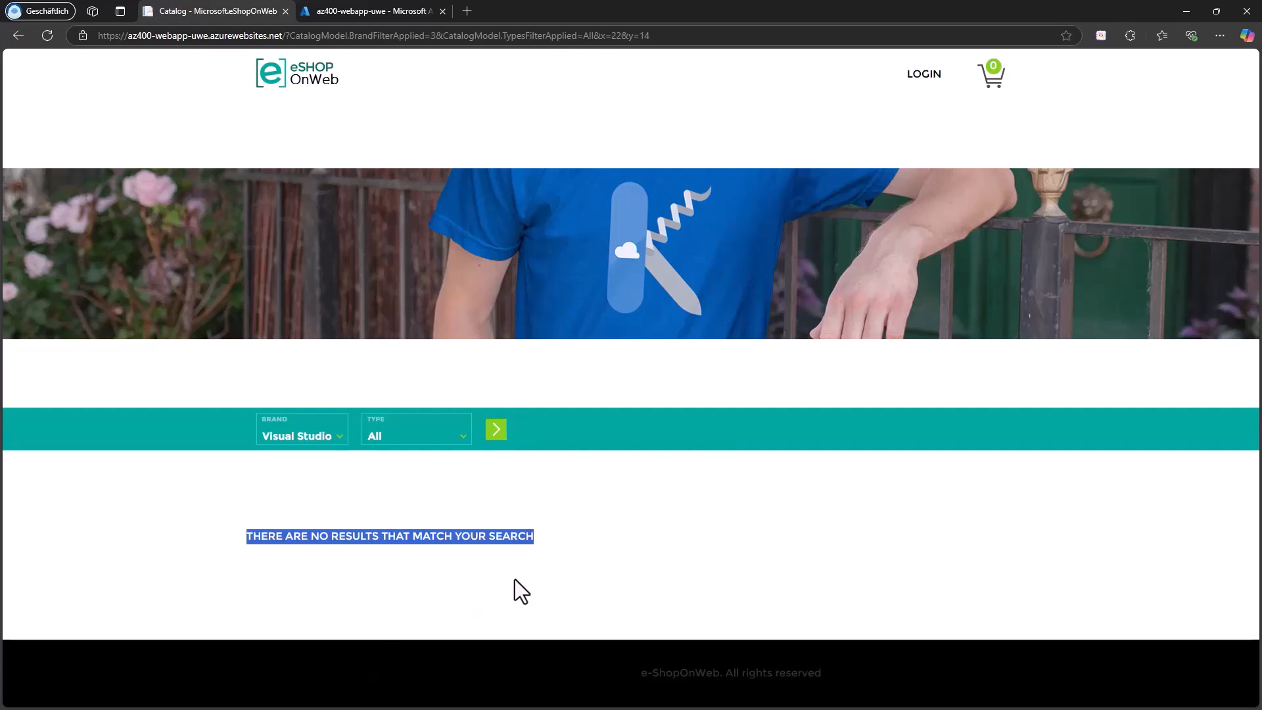
{"action": "left_click", "coordinate": [624, 555]}
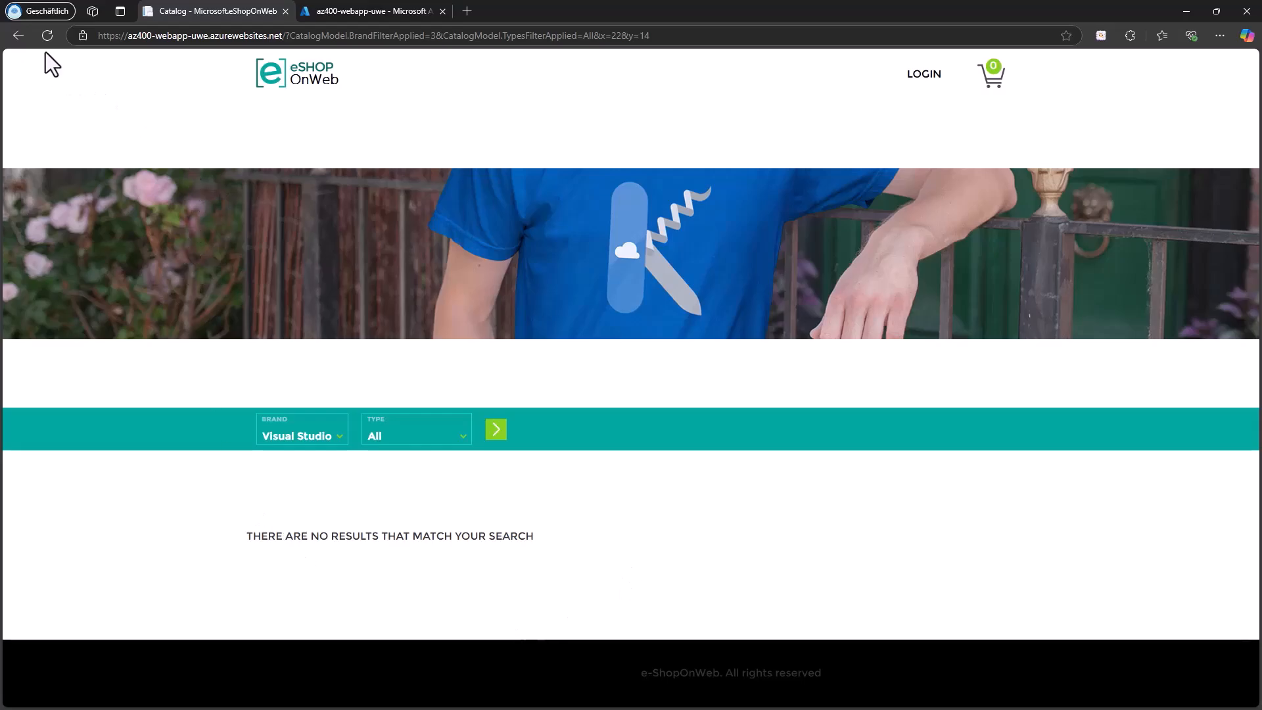
{"action": "left_click", "coordinate": [279, 86]}
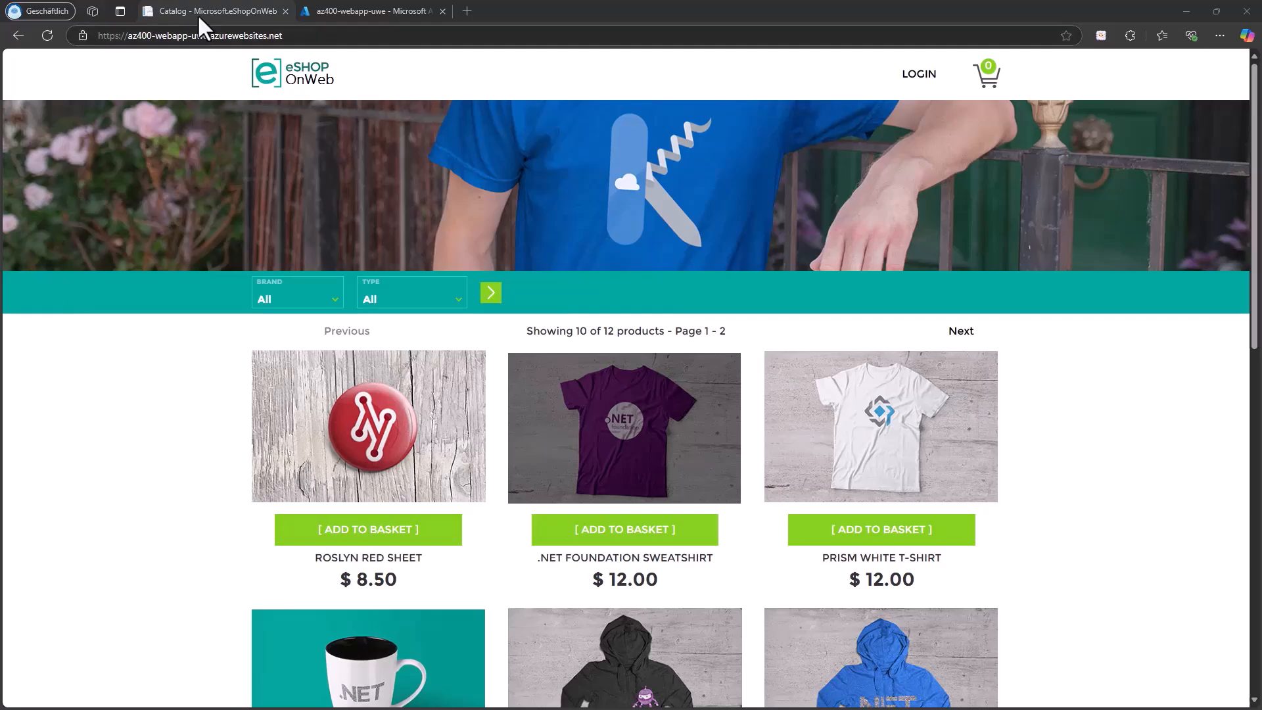
Step: Switch back to the Azure portal and open the configuration explorer of the appcs-uwe-france store
{"action": "left_click", "coordinate": [333, 12]}
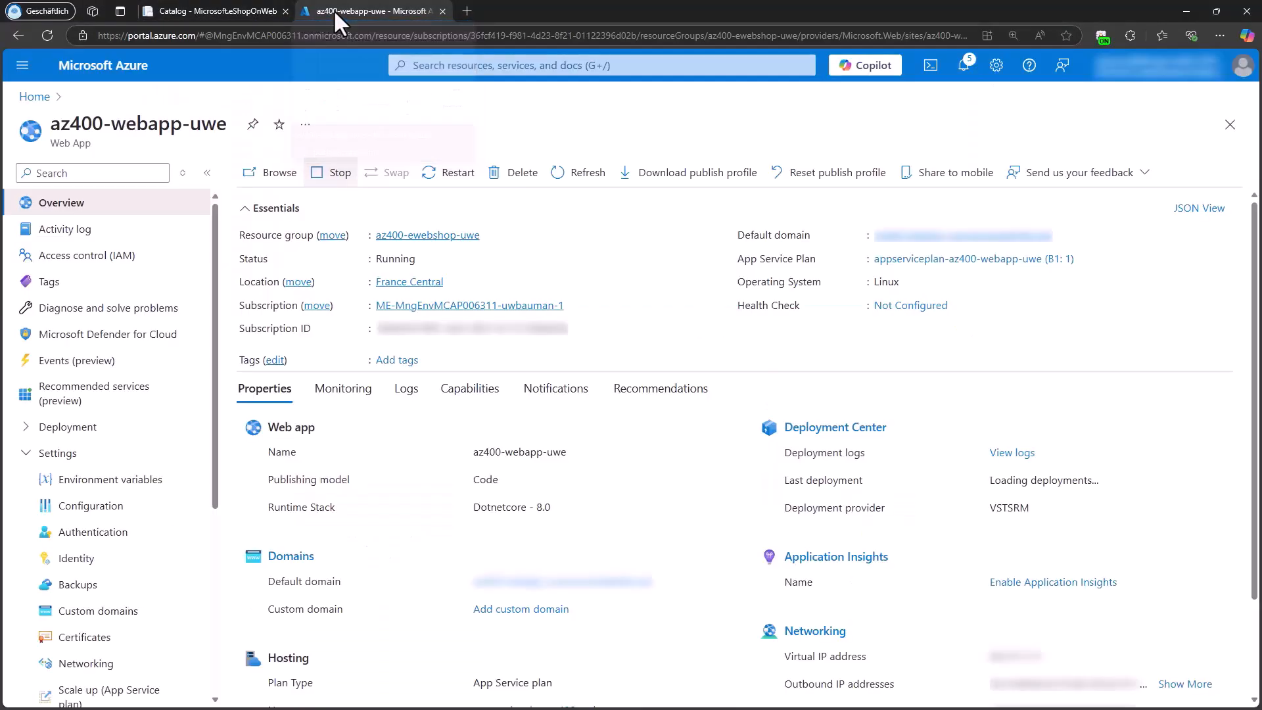
{"action": "left_click", "coordinate": [33, 97]}
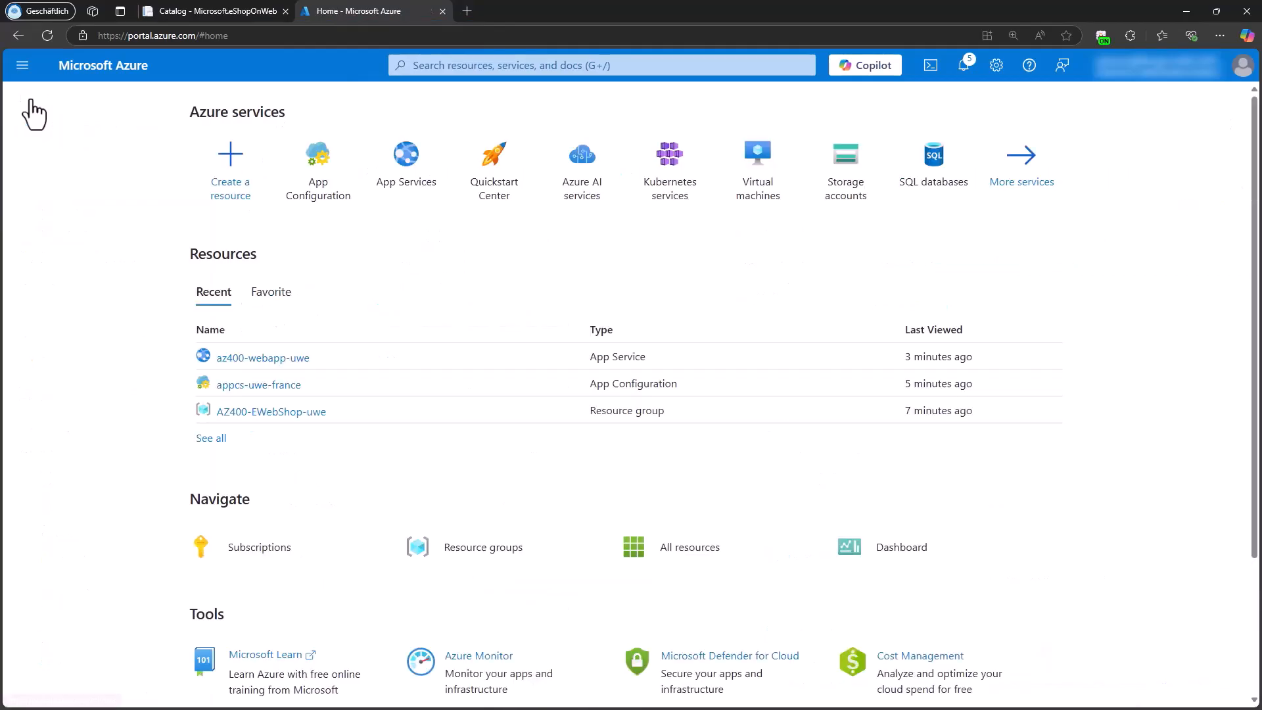
{"action": "left_click", "coordinate": [282, 395]}
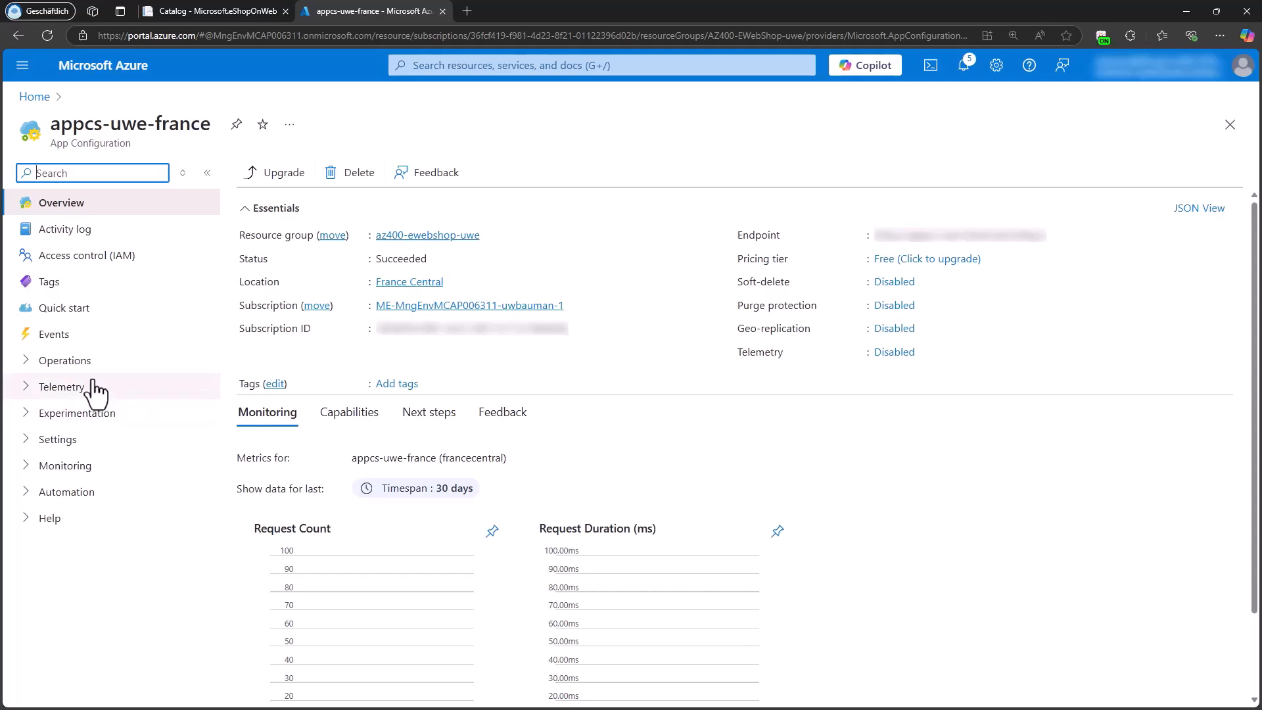
{"action": "left_click", "coordinate": [66, 361]}
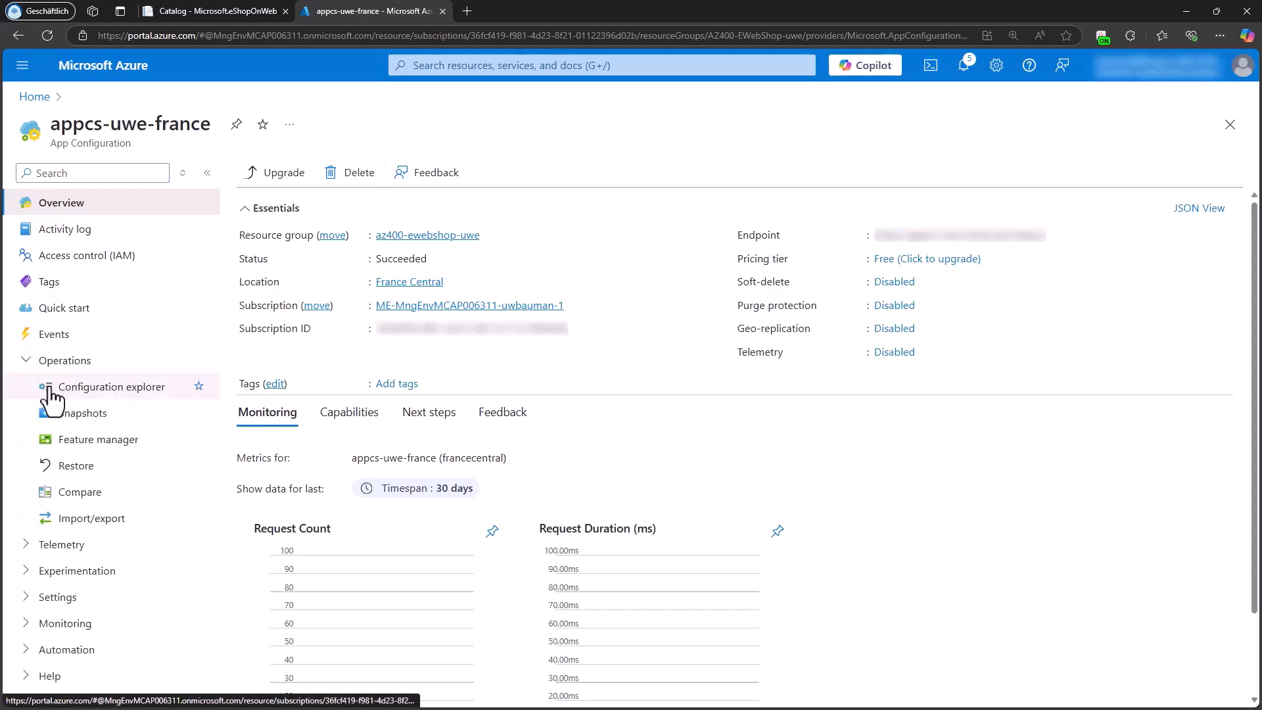
{"action": "left_click", "coordinate": [128, 387]}
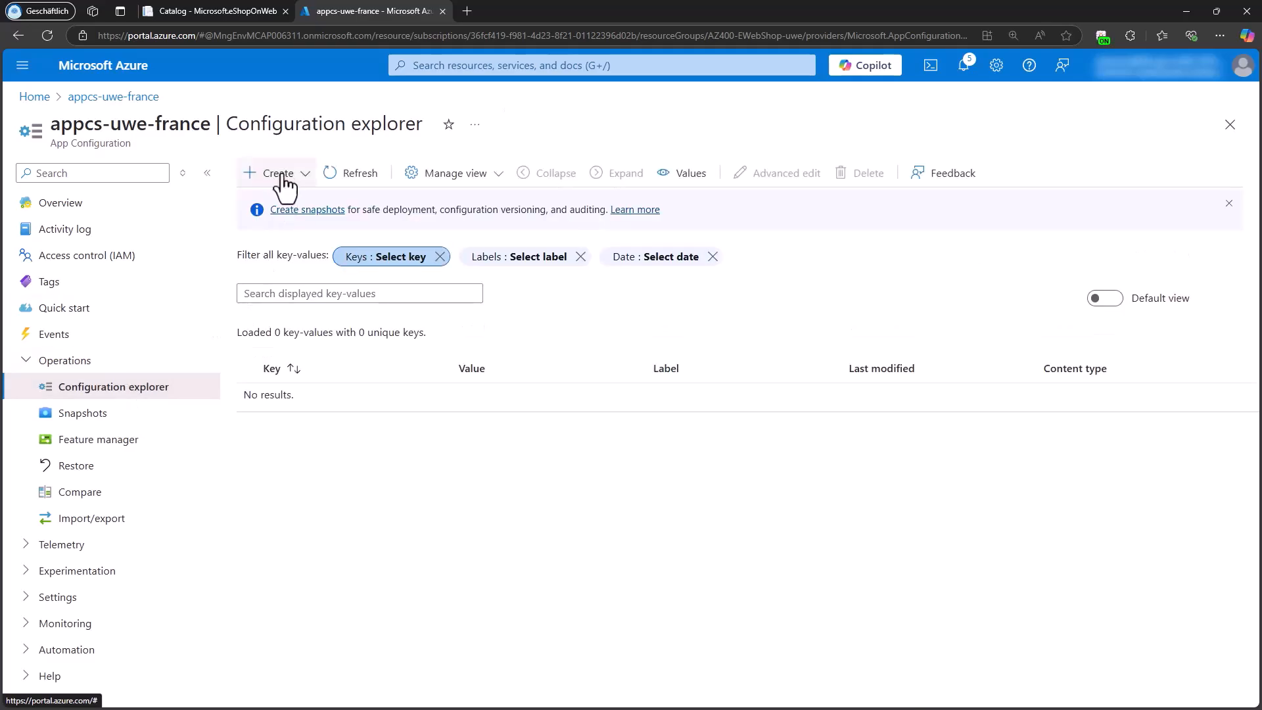
Step: Create a key-value with the key eShopWeb:Settings:NoResultsMessage and the value NO LUCK!!!
{"action": "left_click", "coordinate": [283, 175]}
{"action": "left_click", "coordinate": [271, 204]}
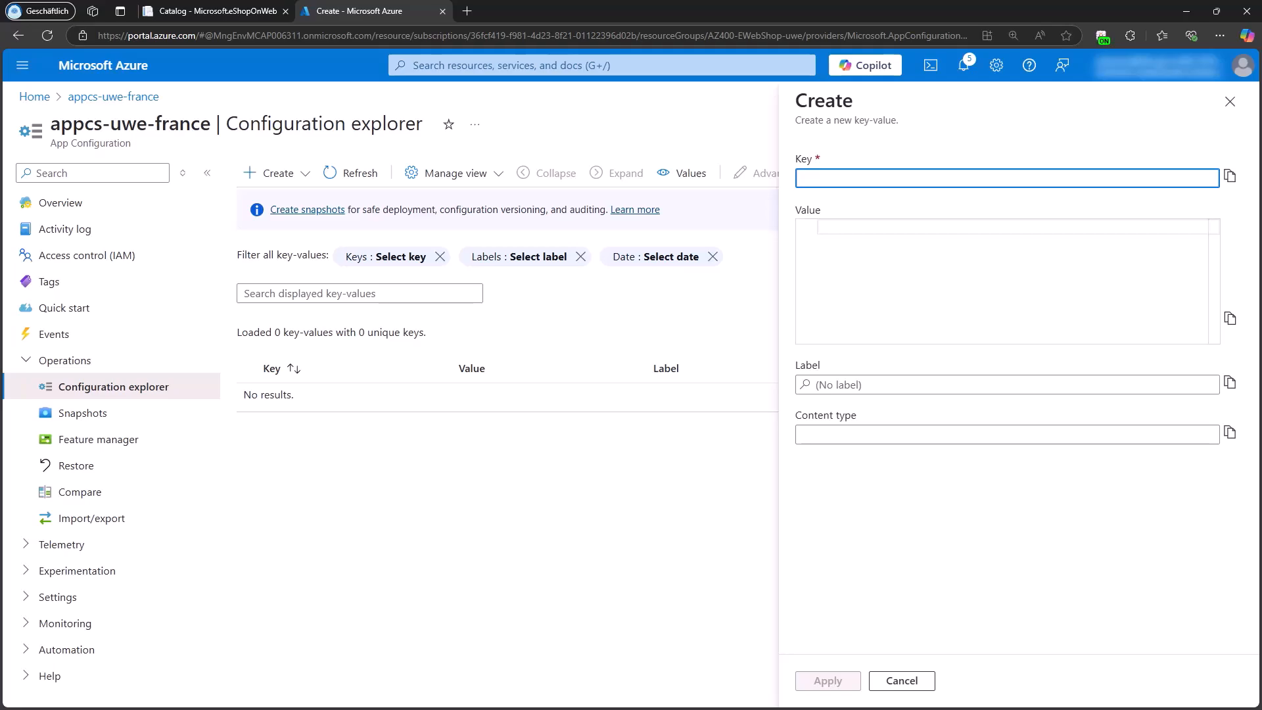
{"action": "key", "text": "alt+Tab"}
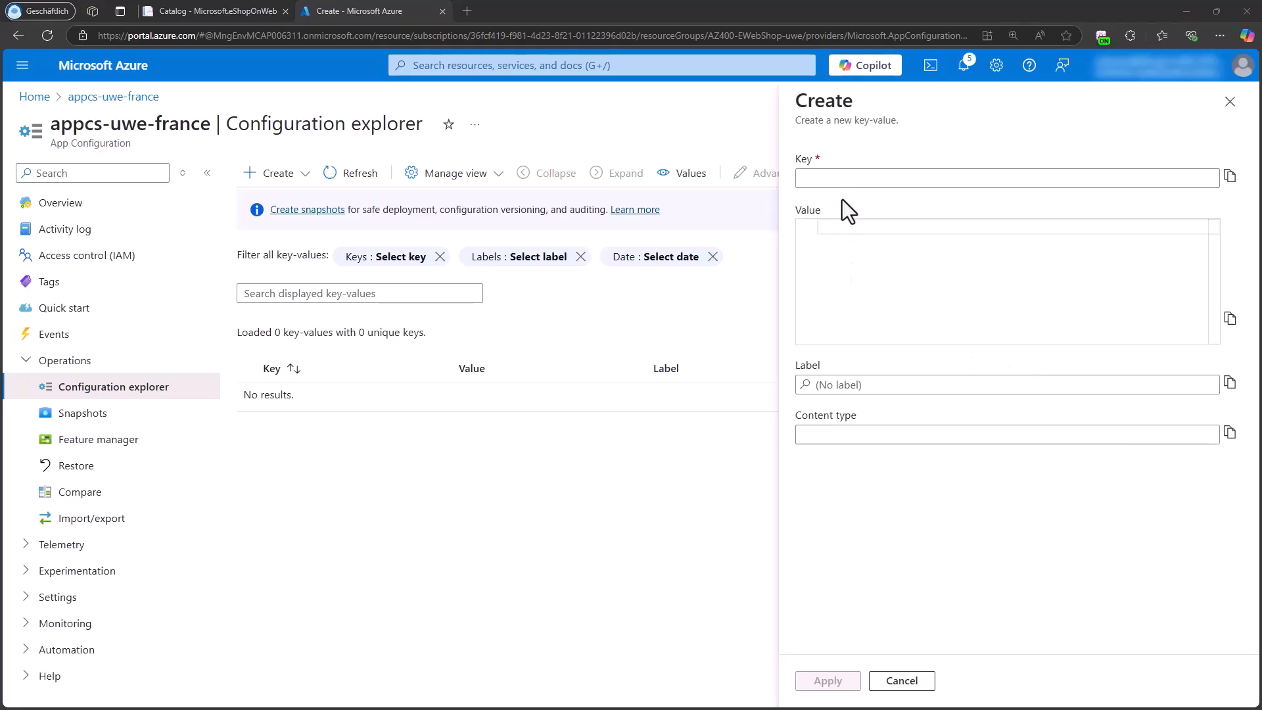
{"action": "left_click", "coordinate": [837, 179]}
{"action": "left_click", "coordinate": [888, 217]}
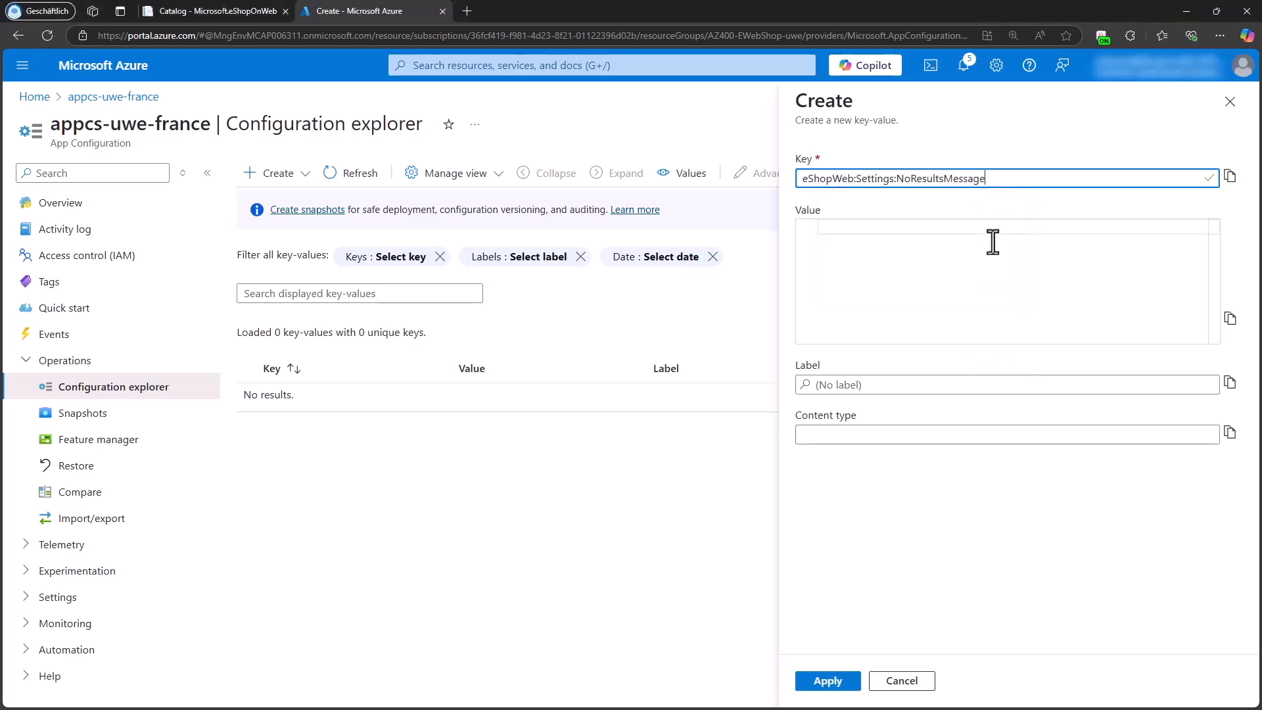
{"action": "left_click", "coordinate": [862, 238]}
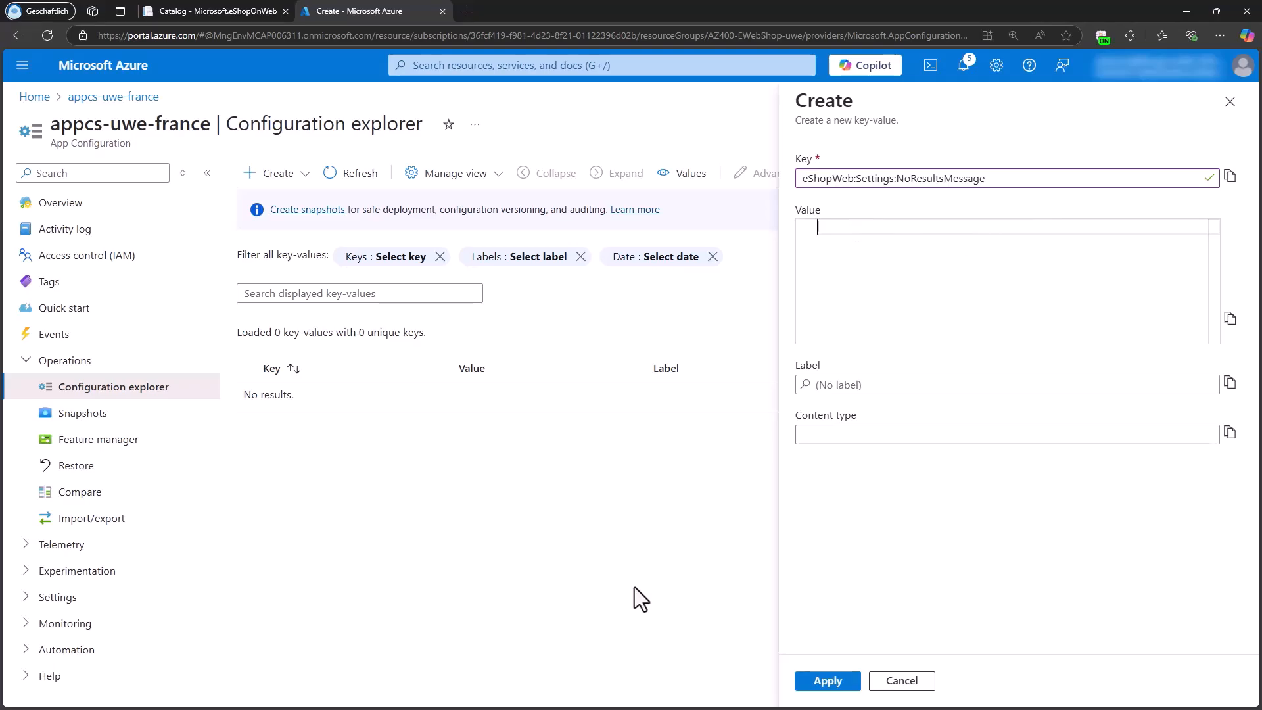
{"action": "type", "text": "NO LUCK!!!"}
{"action": "left_click", "coordinate": [826, 680]}
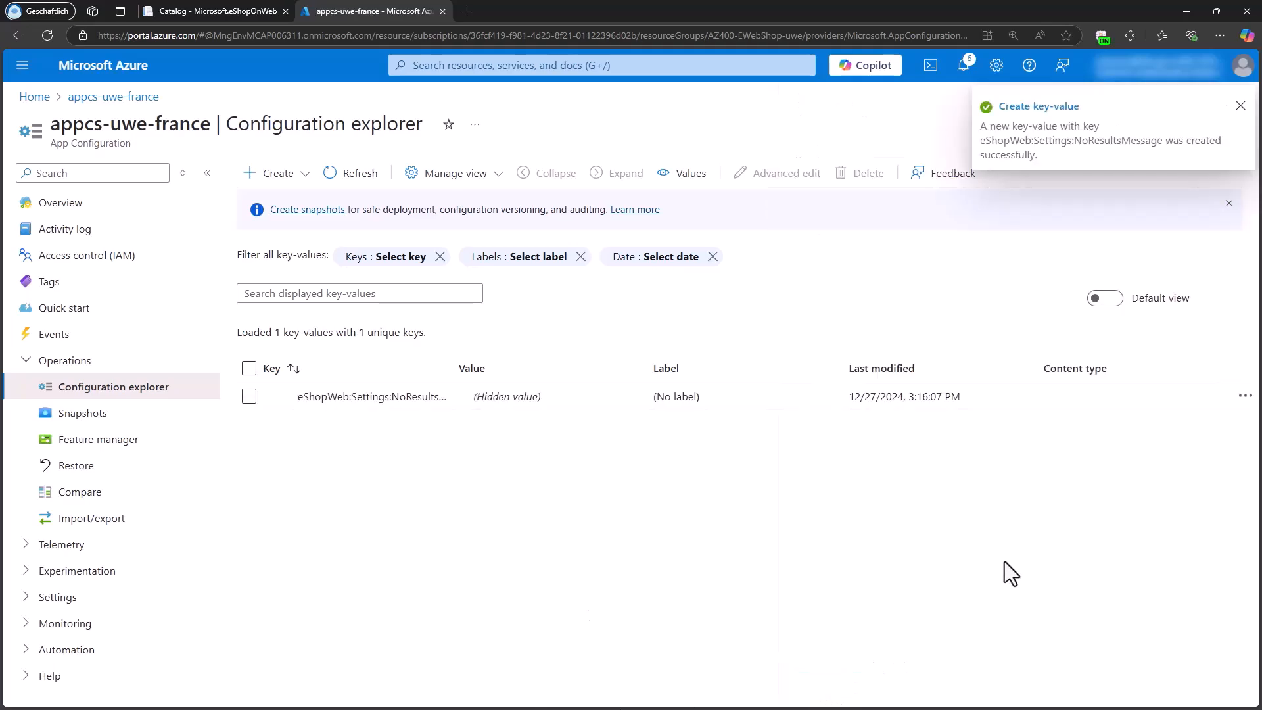
Step: Open the NoResultsMessage key-value for editing, review its key and value, and close it without changes
{"action": "left_click", "coordinate": [1244, 396]}
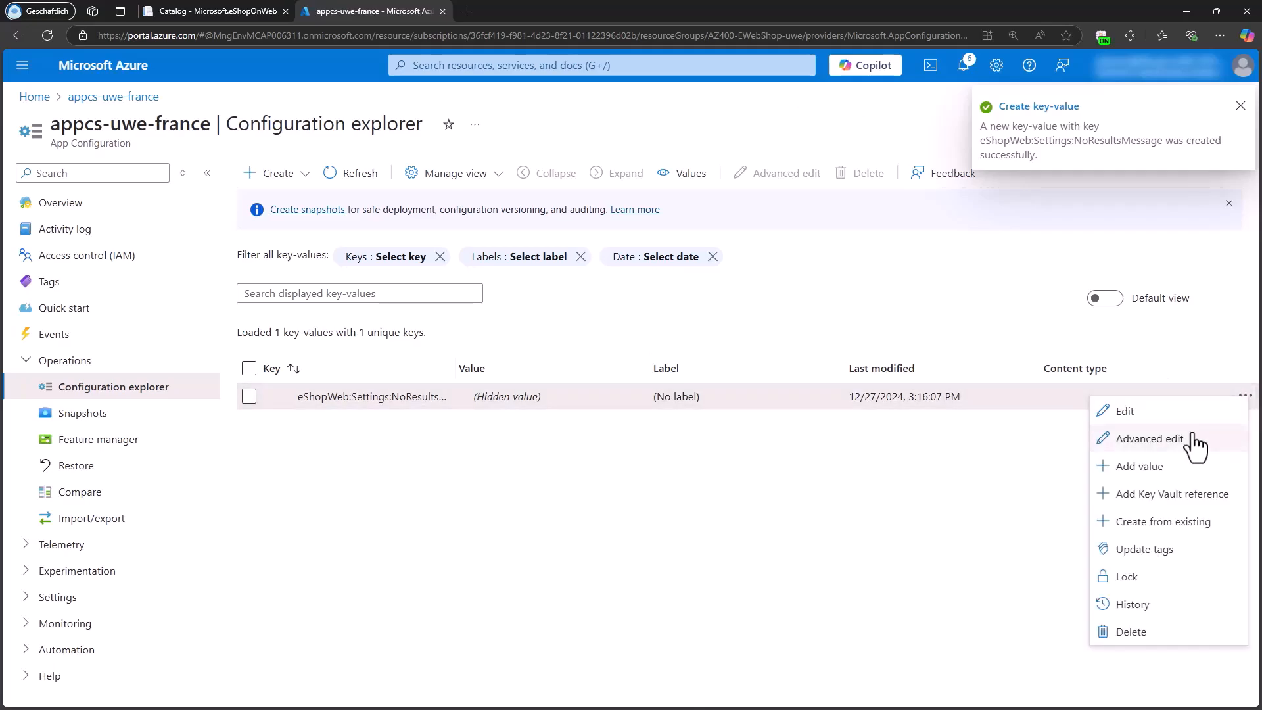
{"action": "left_click", "coordinate": [1130, 417]}
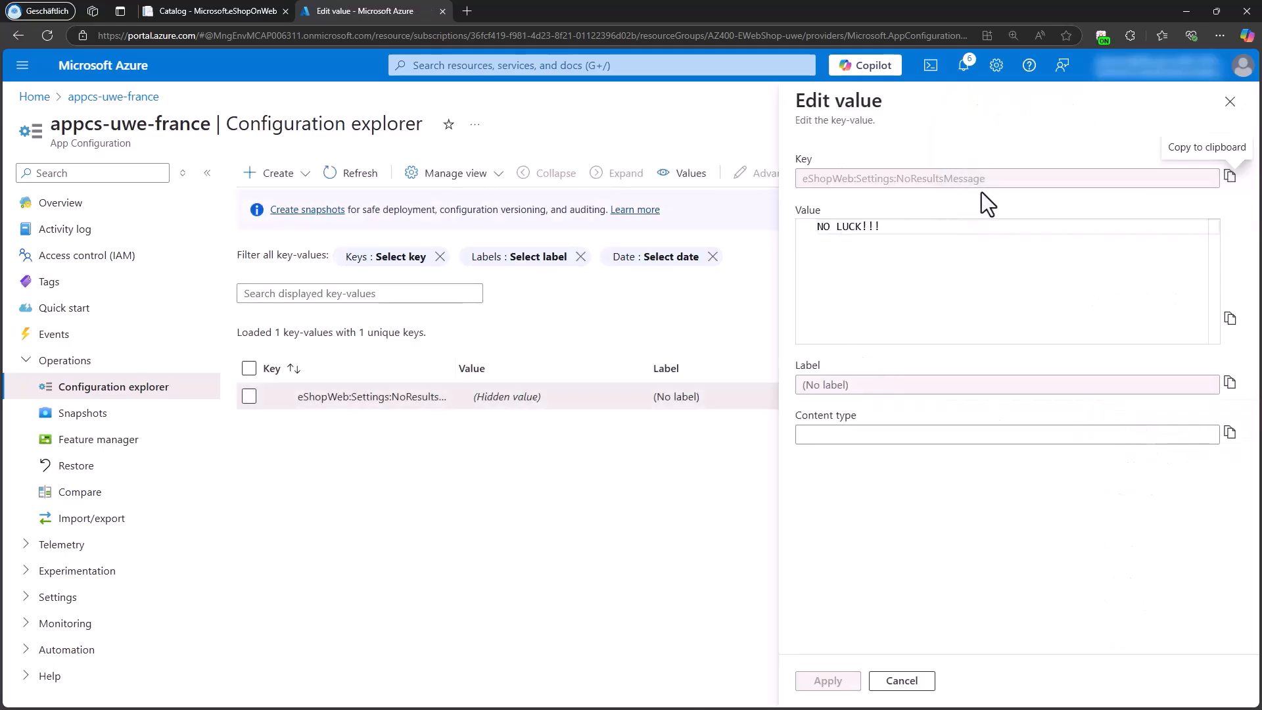
{"action": "left_click_drag", "start_coordinate": [988, 183], "coordinate": [799, 183]}
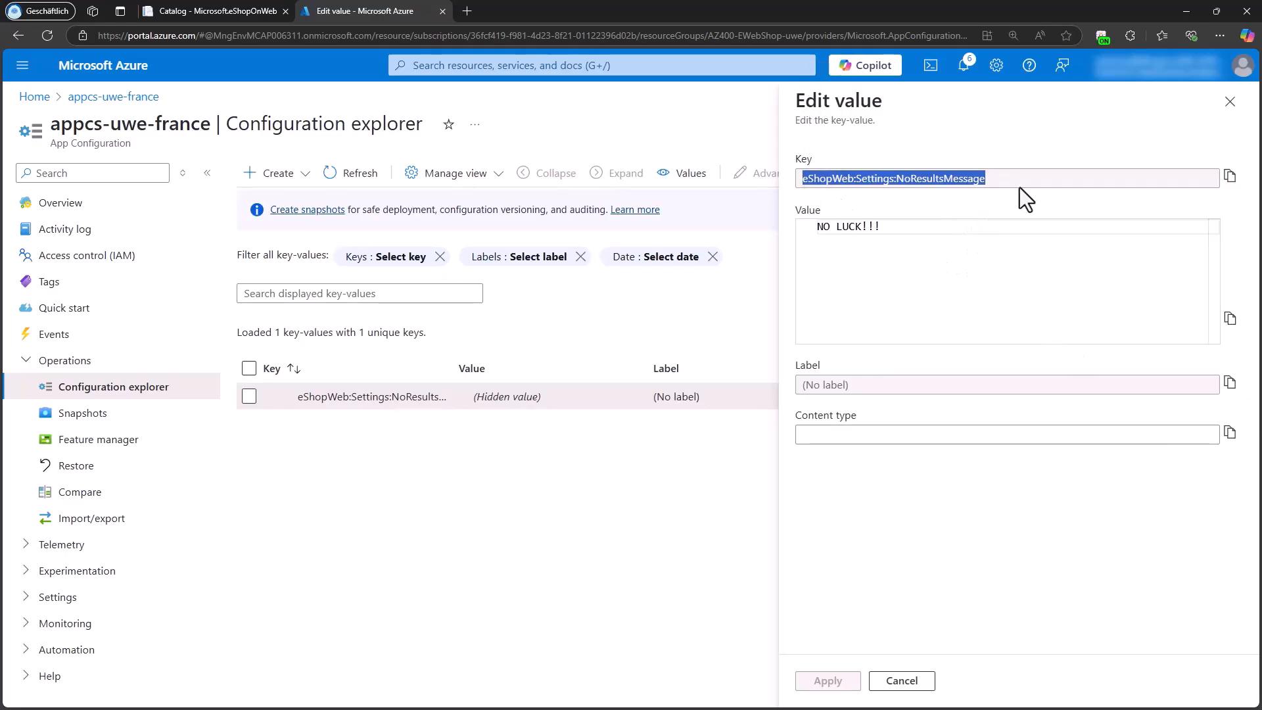
{"action": "left_click_drag", "start_coordinate": [992, 177], "coordinate": [794, 176]}
{"action": "left_click", "coordinate": [918, 330]}
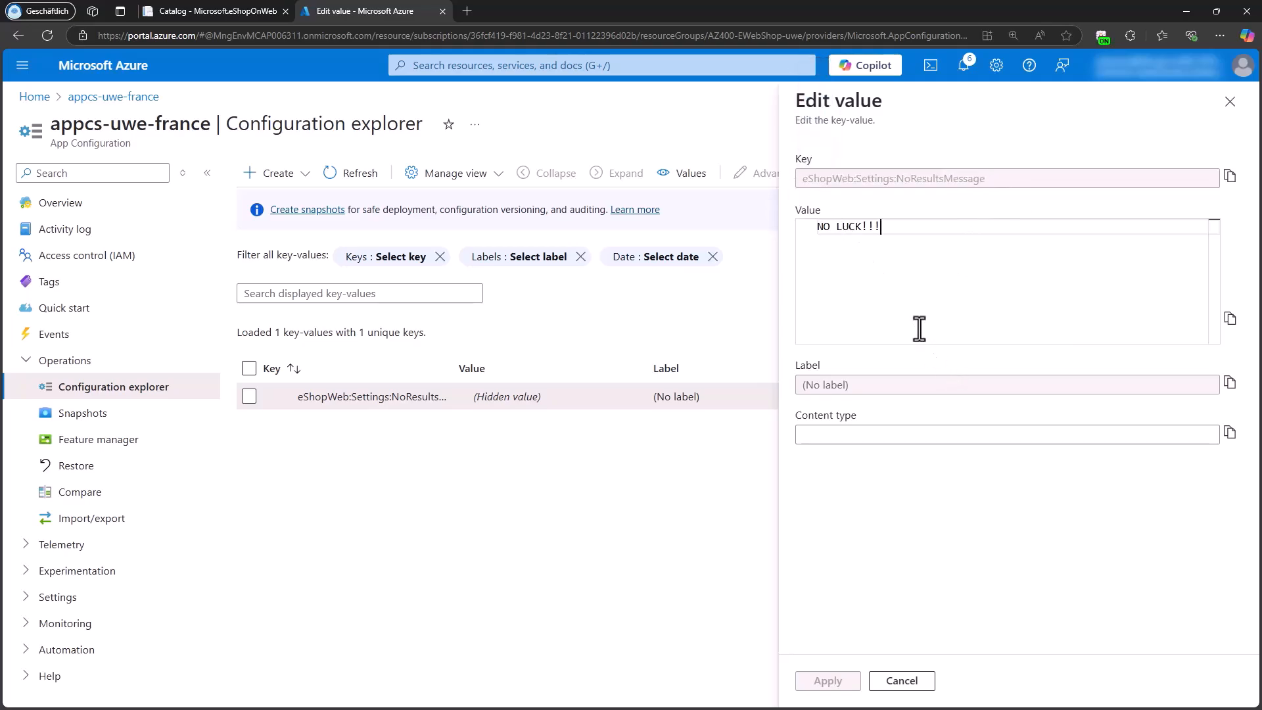
{"action": "left_click", "coordinate": [901, 680]}
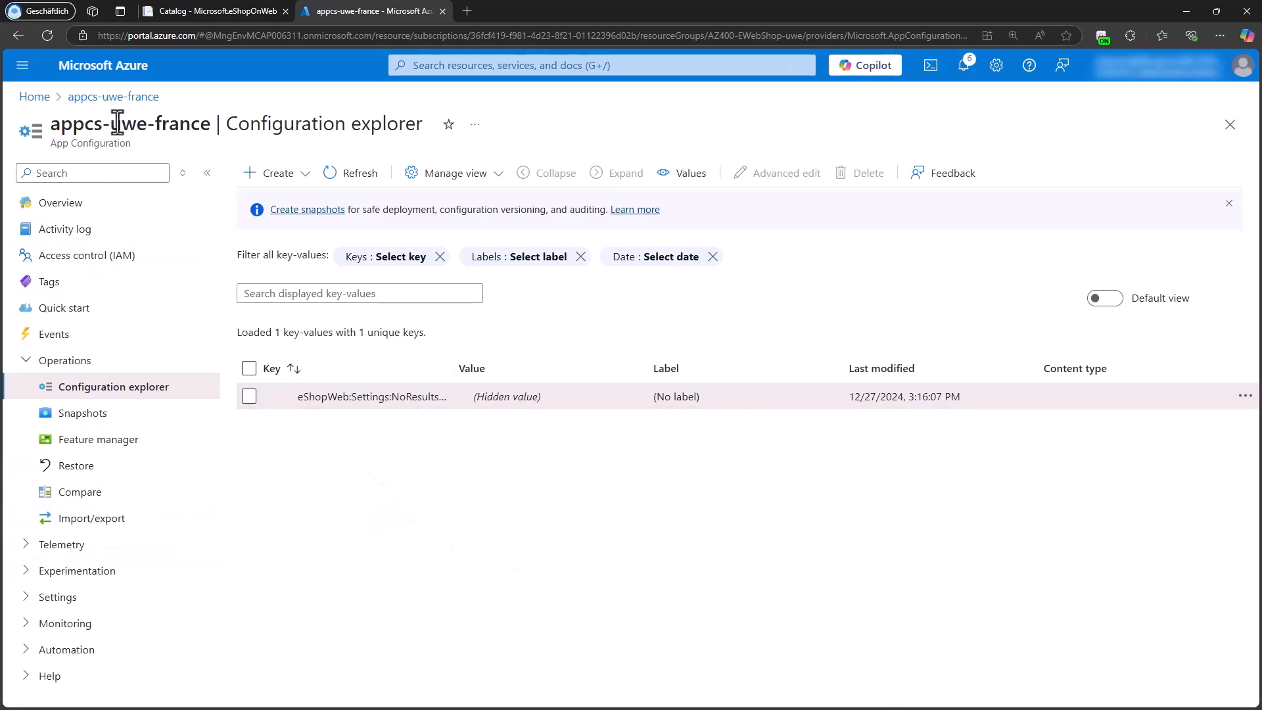
Step: Switch to the eShopOnWeb site and filter the catalog by the Visual Studio brand to check the no-results message
{"action": "left_click", "coordinate": [181, 10]}
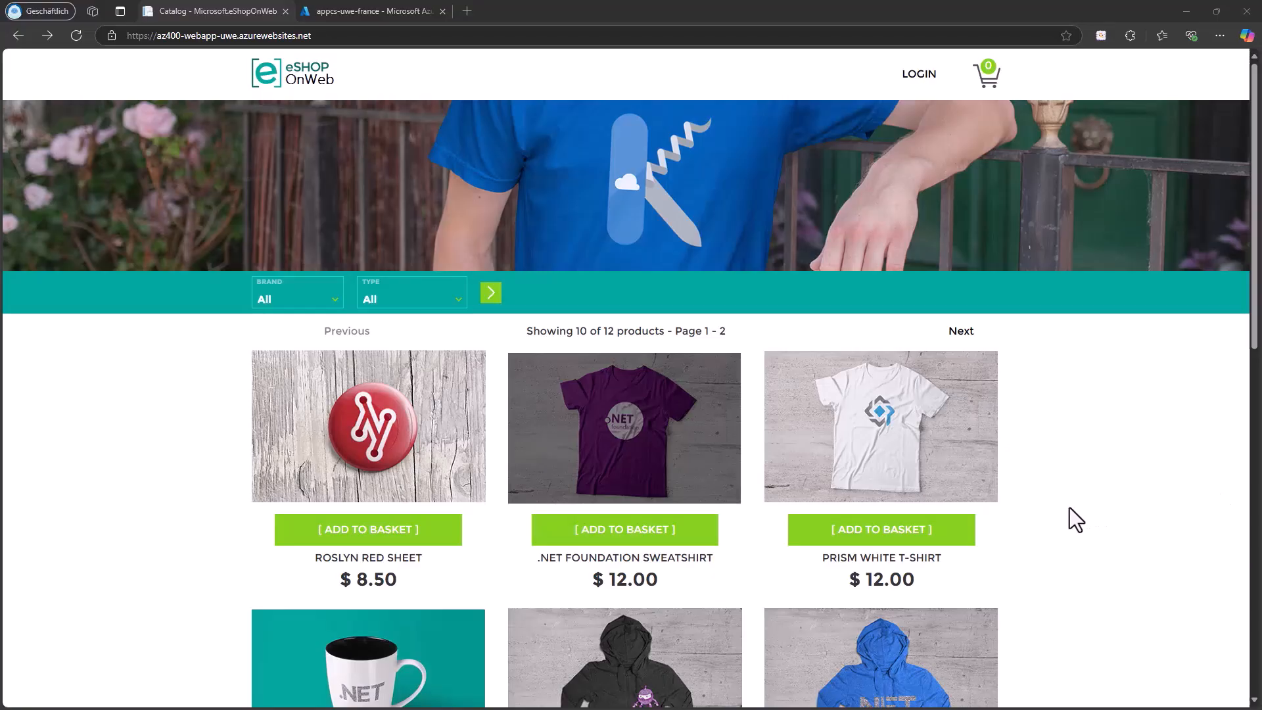
{"action": "left_click", "coordinate": [284, 301]}
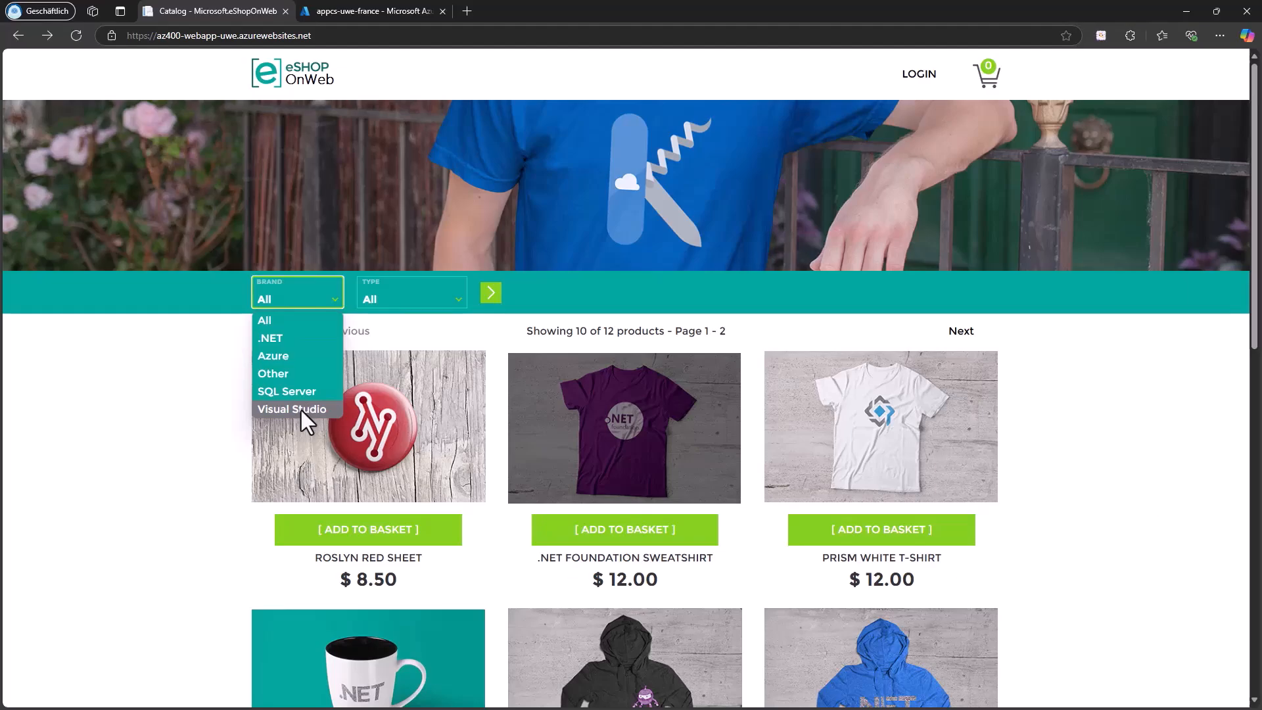
{"action": "left_click", "coordinate": [301, 409]}
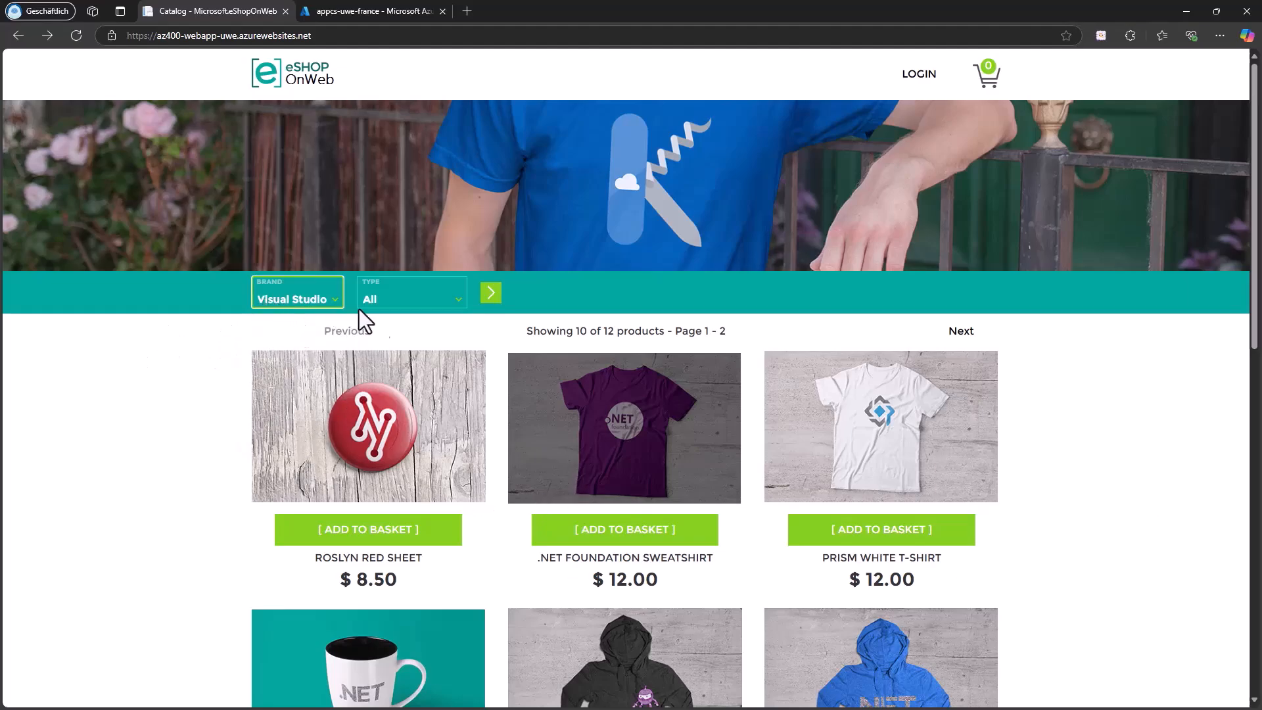
{"action": "left_click", "coordinate": [489, 294]}
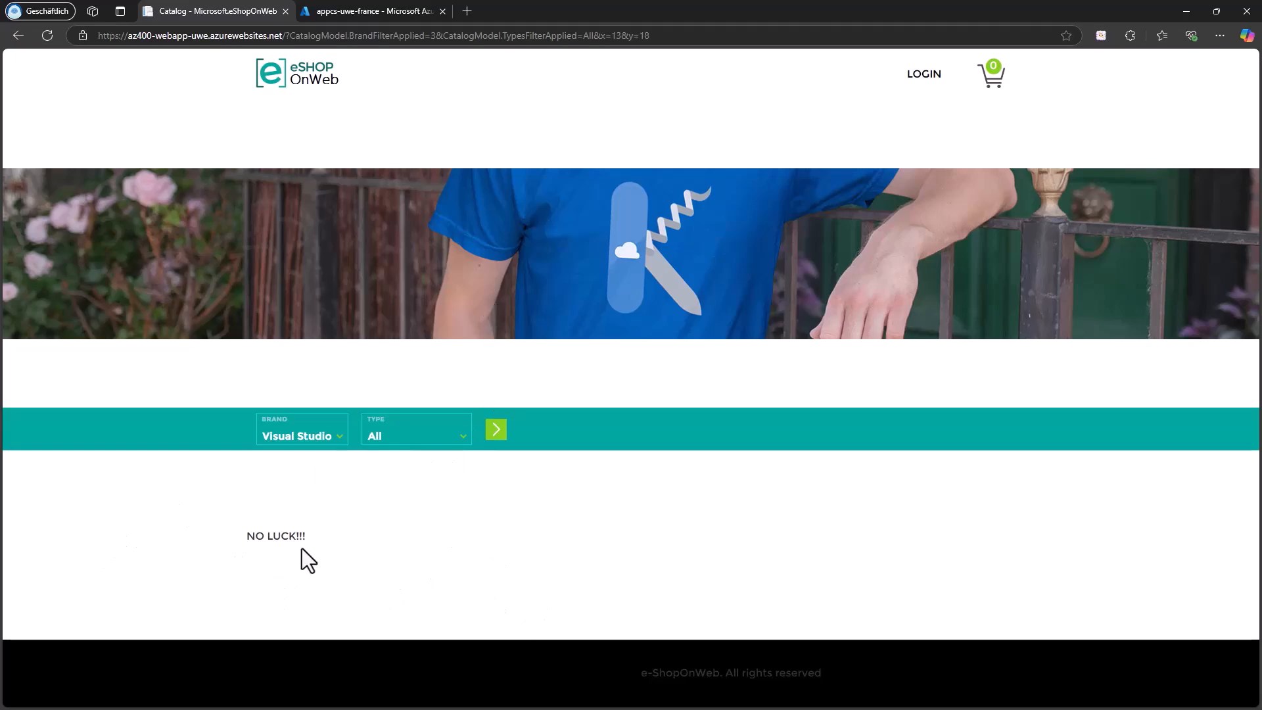
{"action": "left_click_drag", "start_coordinate": [246, 542], "coordinate": [302, 545]}
Step: In the feature manager of appcs-uwe-france, create an enabled feature flag named SalesWeekend
{"action": "left_click", "coordinate": [344, 13]}
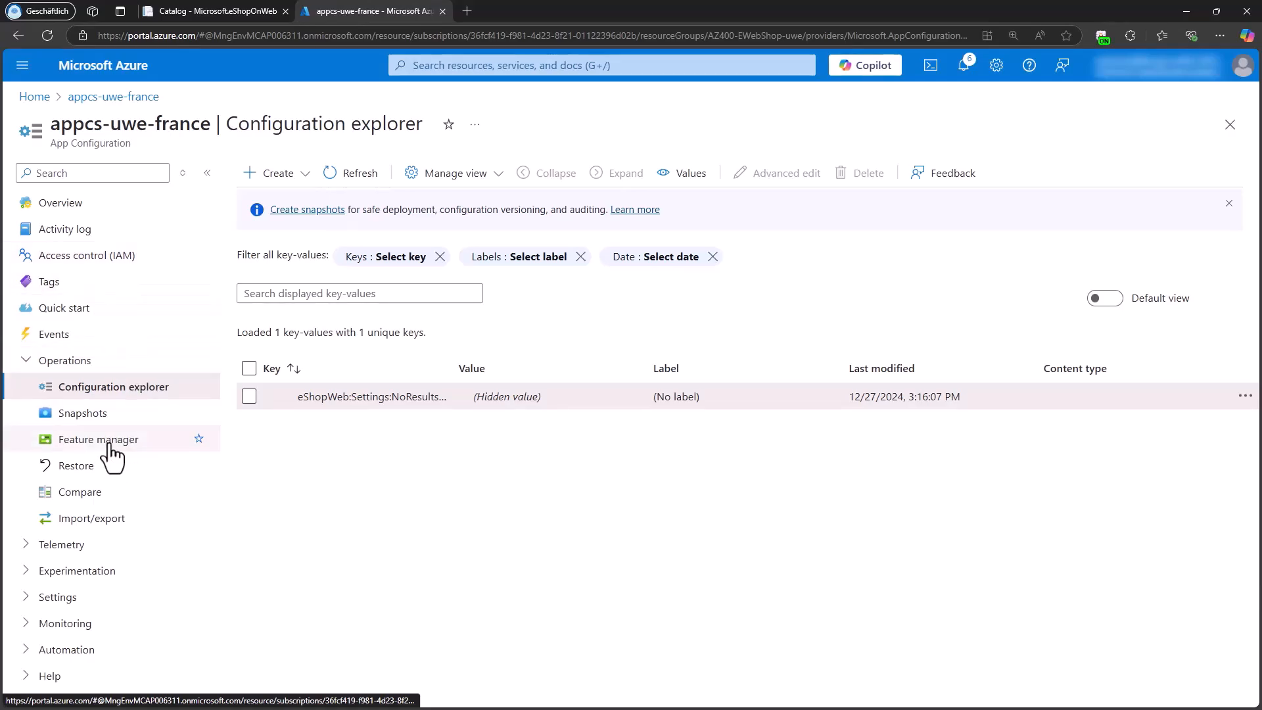
{"action": "left_click", "coordinate": [75, 452]}
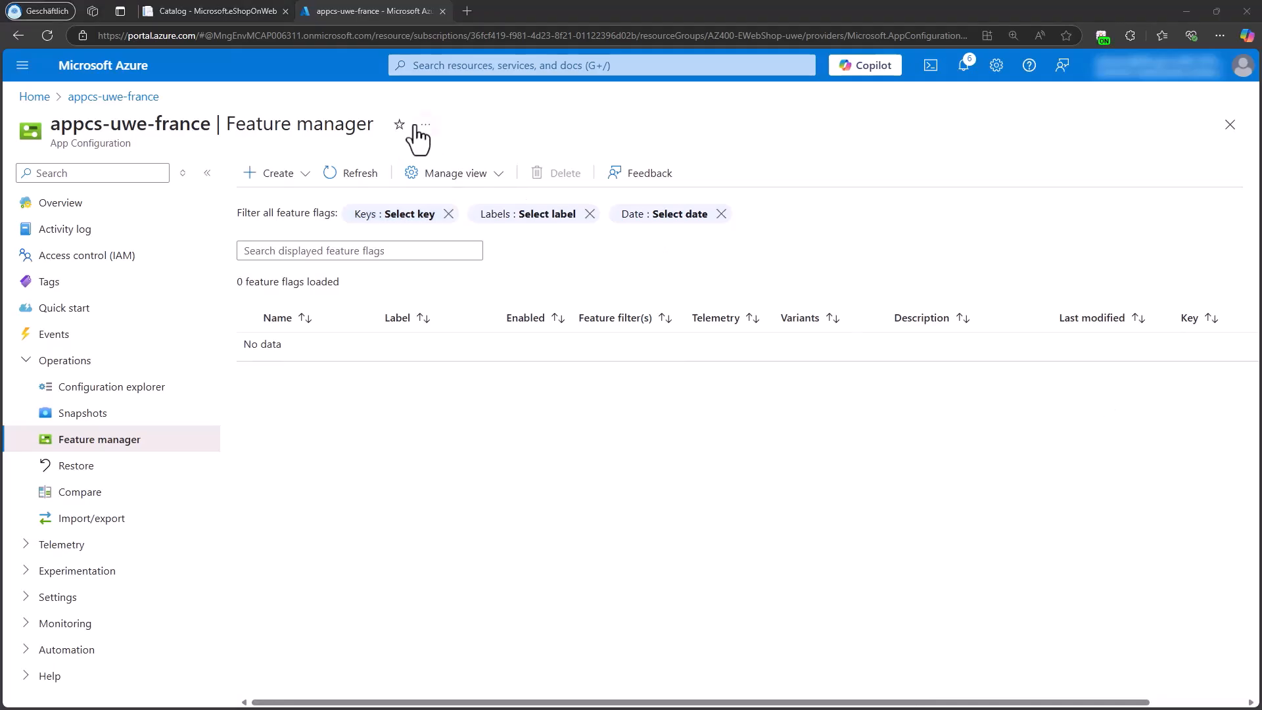
{"action": "left_click", "coordinate": [275, 175]}
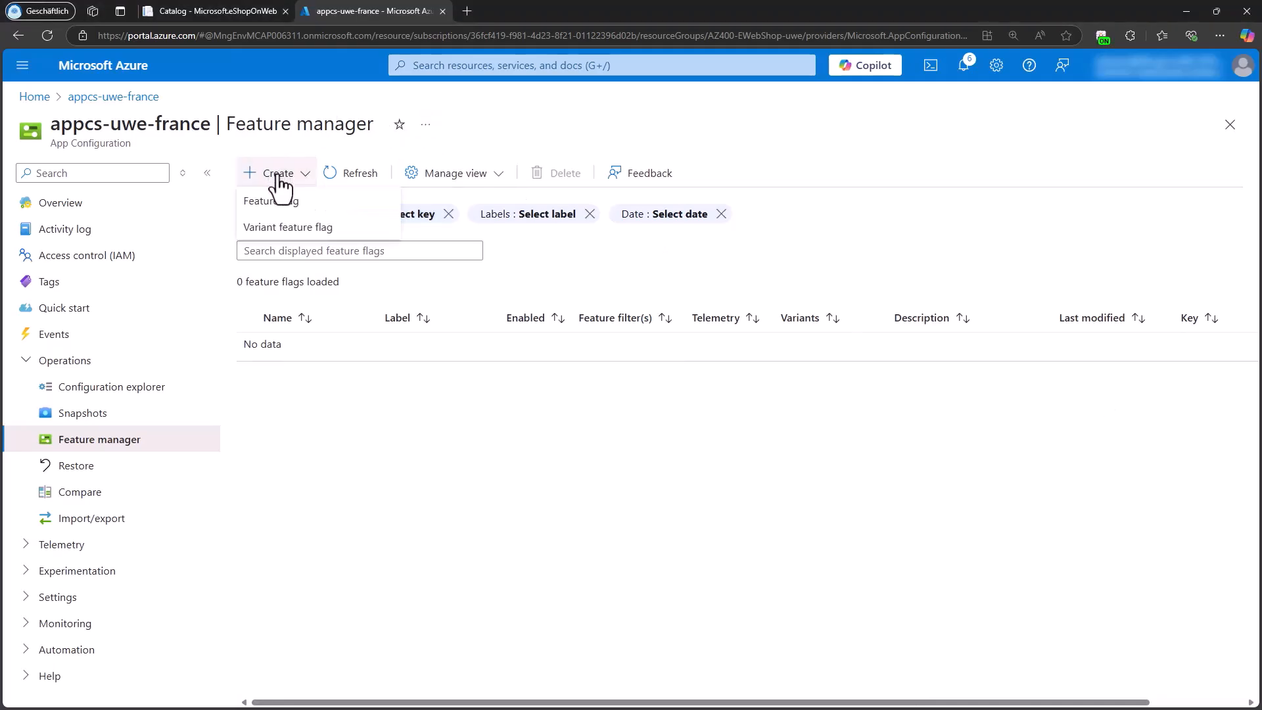
{"action": "left_click", "coordinate": [292, 208]}
{"action": "left_click", "coordinate": [211, 309]}
{"action": "type", "text": "SalesWeekend"}
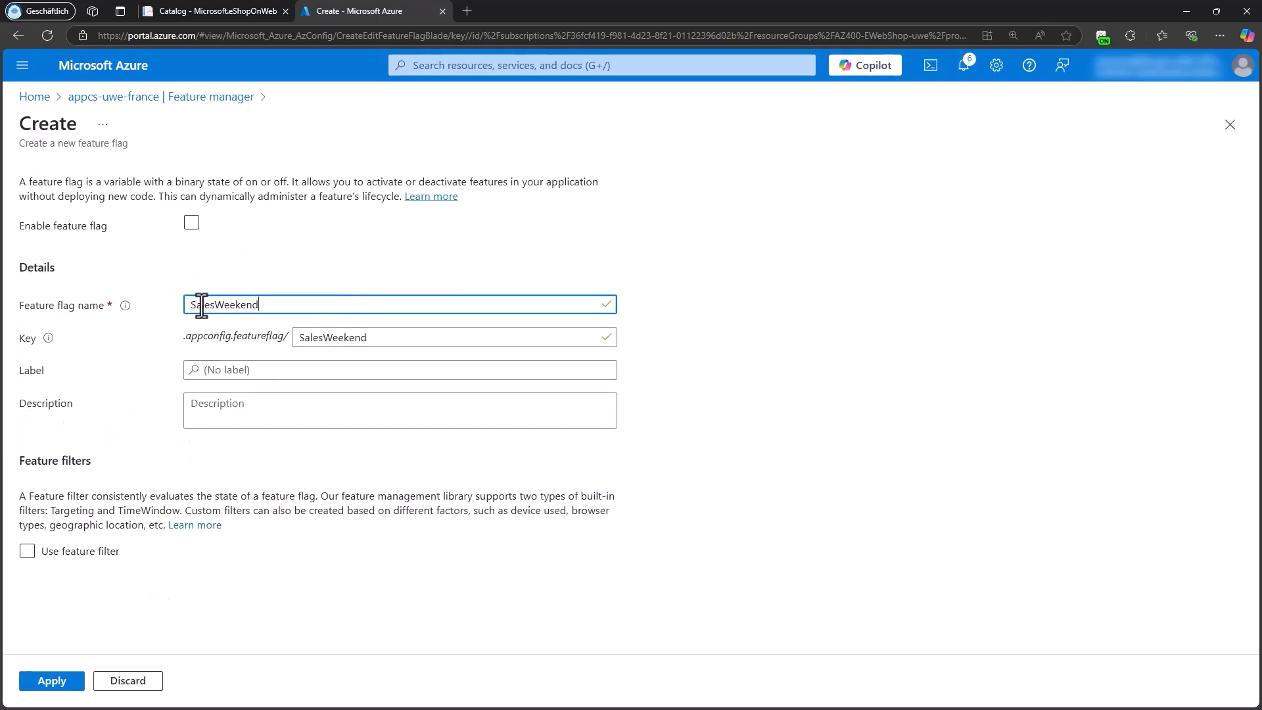
{"action": "left_click_drag", "start_coordinate": [261, 310], "coordinate": [156, 301]}
{"action": "left_click", "coordinate": [191, 223]}
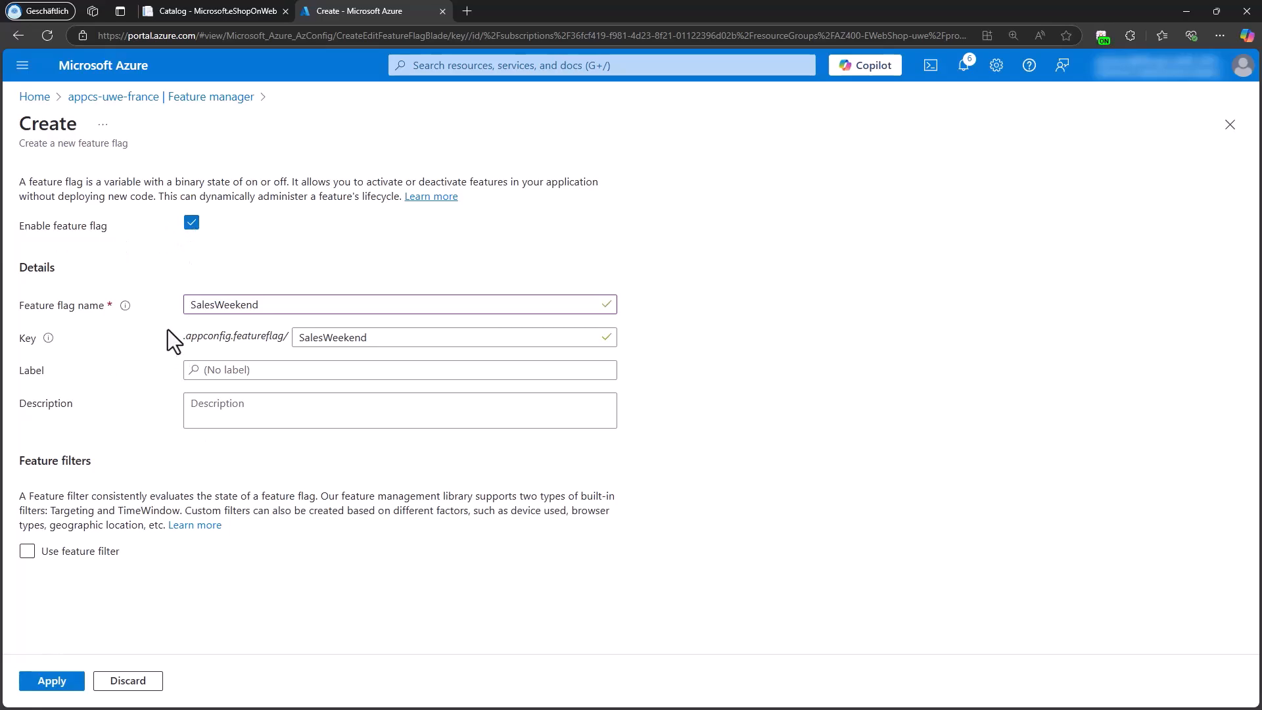
{"action": "left_click", "coordinate": [57, 685]}
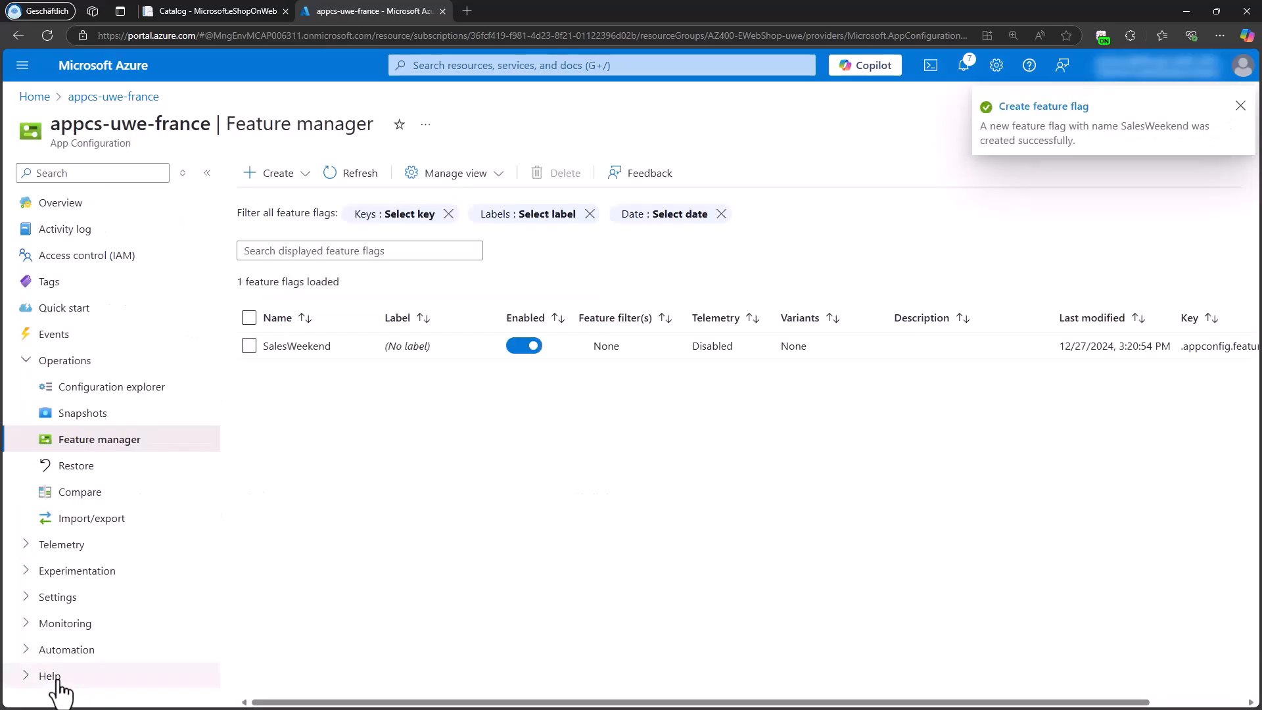
Step: Return to the eShopOnWeb home page and reload it to check the effect of the feature flag on the banner
{"action": "left_click", "coordinate": [231, 7]}
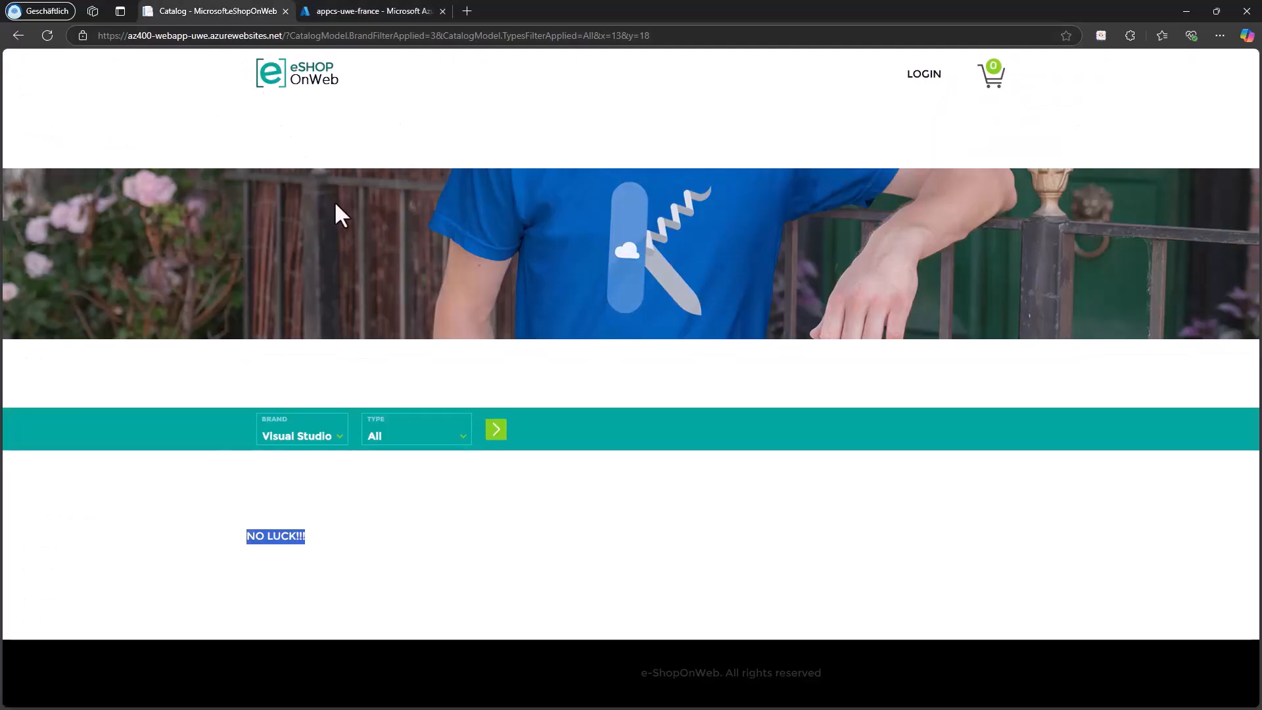
{"action": "left_click", "coordinate": [318, 80]}
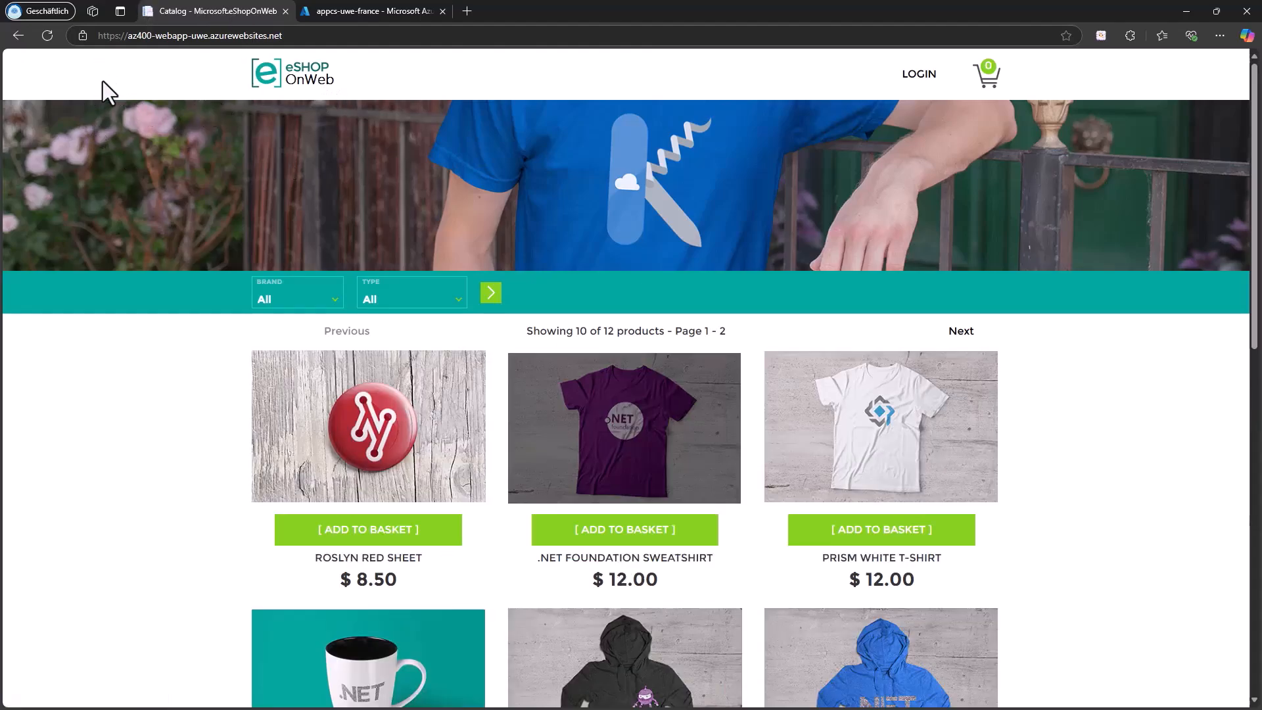
{"action": "left_click", "coordinate": [47, 38]}
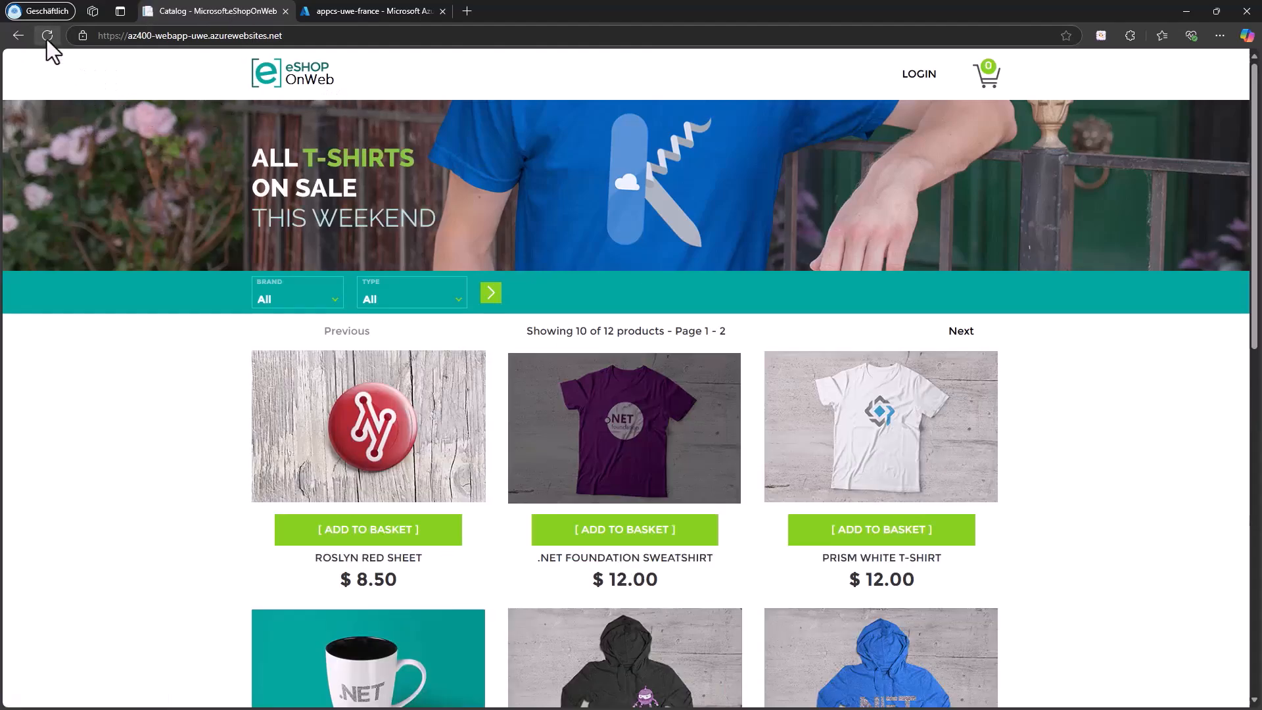